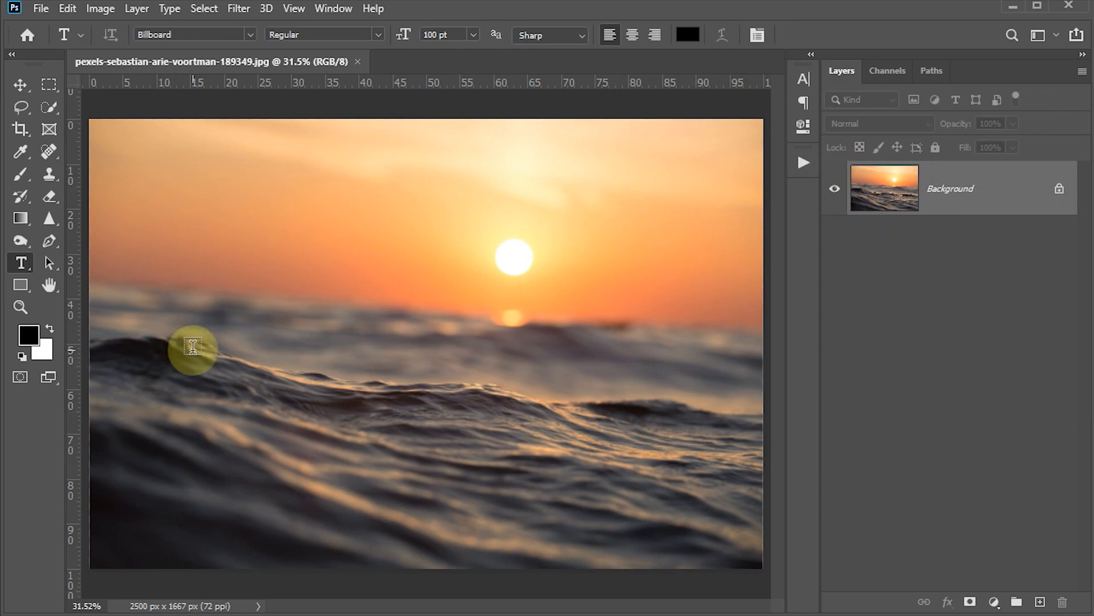
Step: Add the text "BEACH" over the sea at the left of the photo in black 100 pt Billboard Regular
left_click(191, 344)
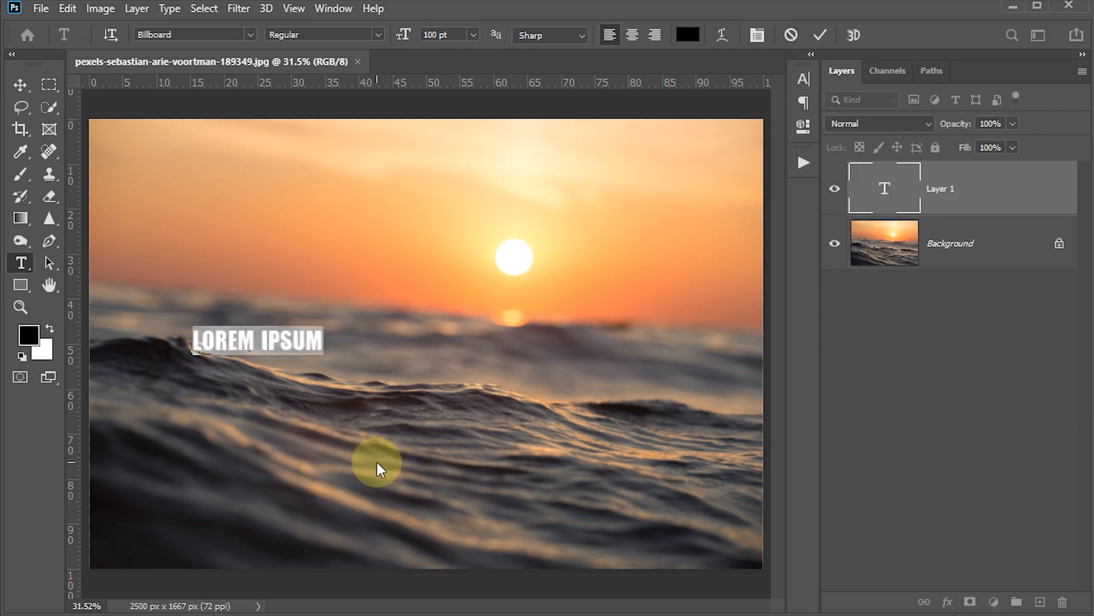
type("BEACH")
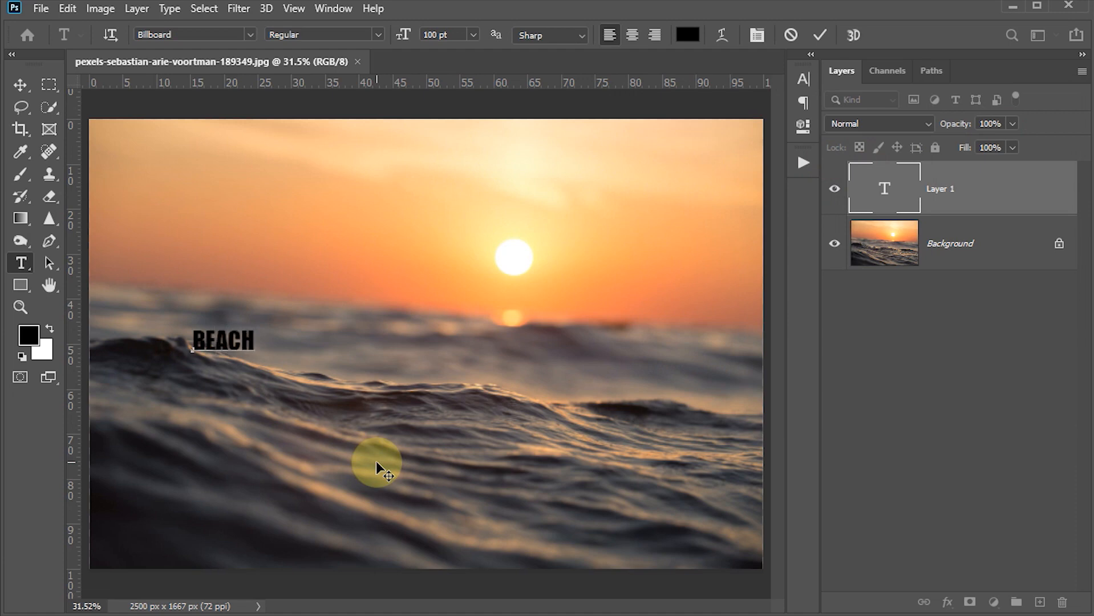
left_click(820, 35)
Step: Scale the BEACH text to about 698% and place it across the middle of the photo, with its base on the wave
left_click(20, 84)
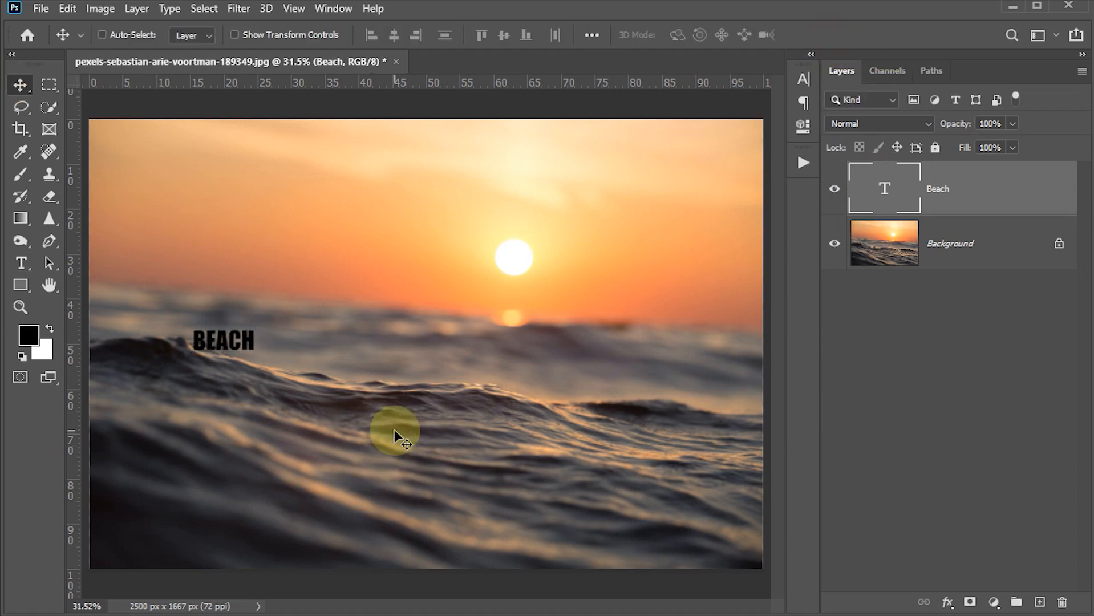
key("ctrl")
key("ctrl+t")
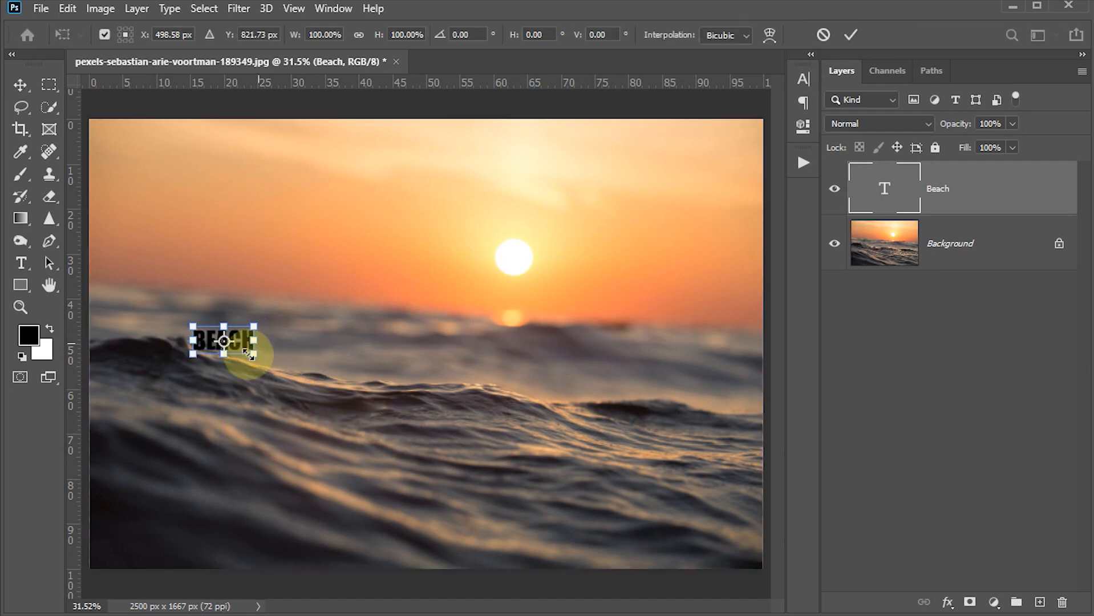
left_click_drag(254, 350, 656, 536)
left_click_drag(400, 442, 411, 381)
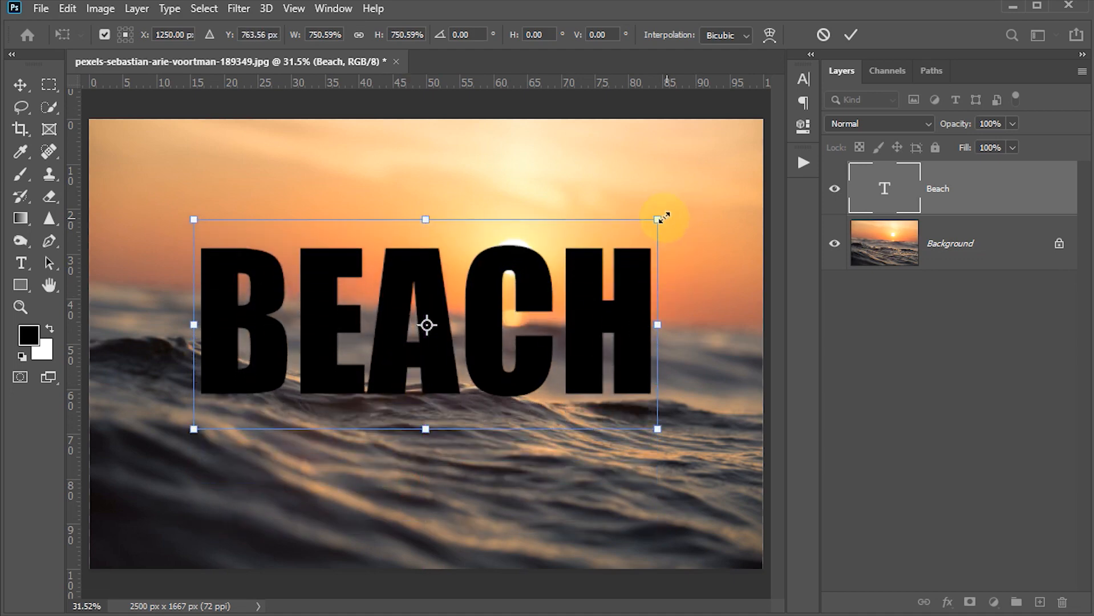
left_click_drag(657, 219, 626, 233)
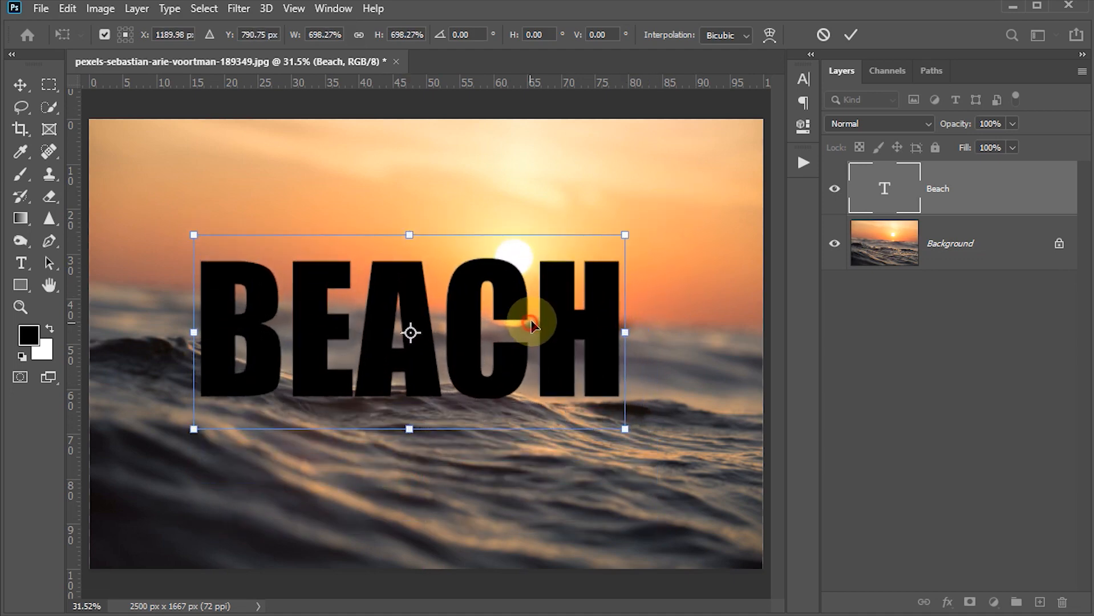
left_click_drag(531, 319, 536, 318)
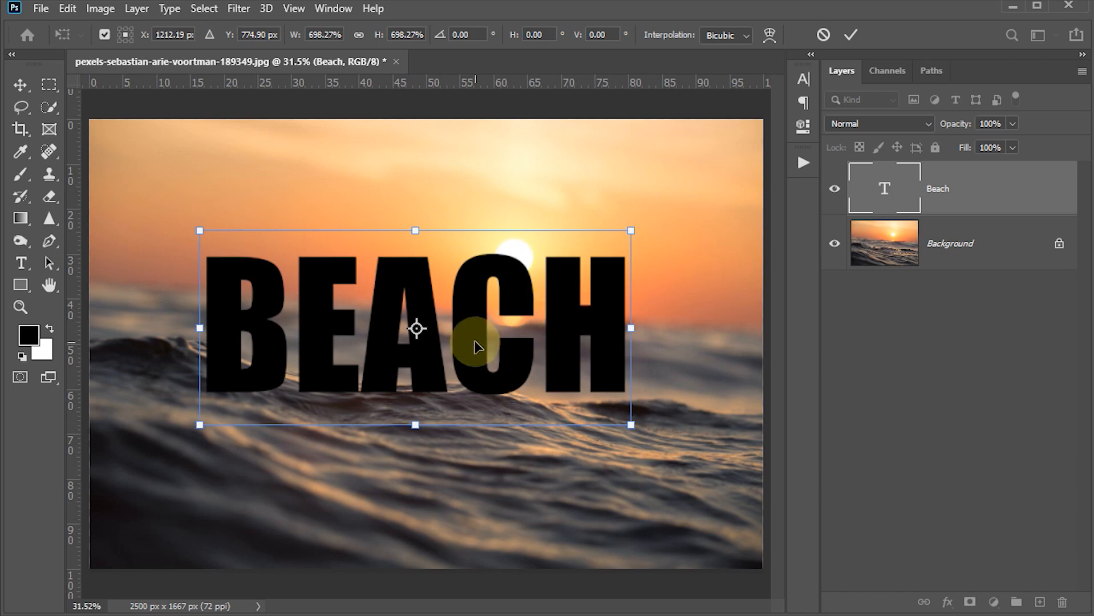
left_click(851, 35)
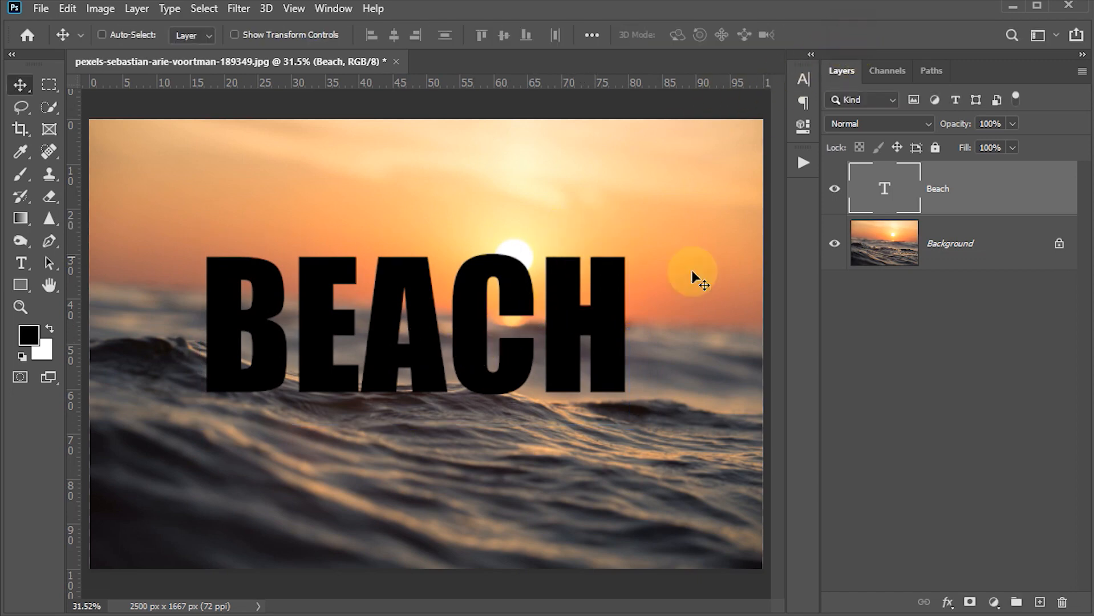
Step: Convert the BEACH text layer to a smart object and tilt it about 3.8° clockwise, centred horizontally on the wave slope
right_click(1013, 198)
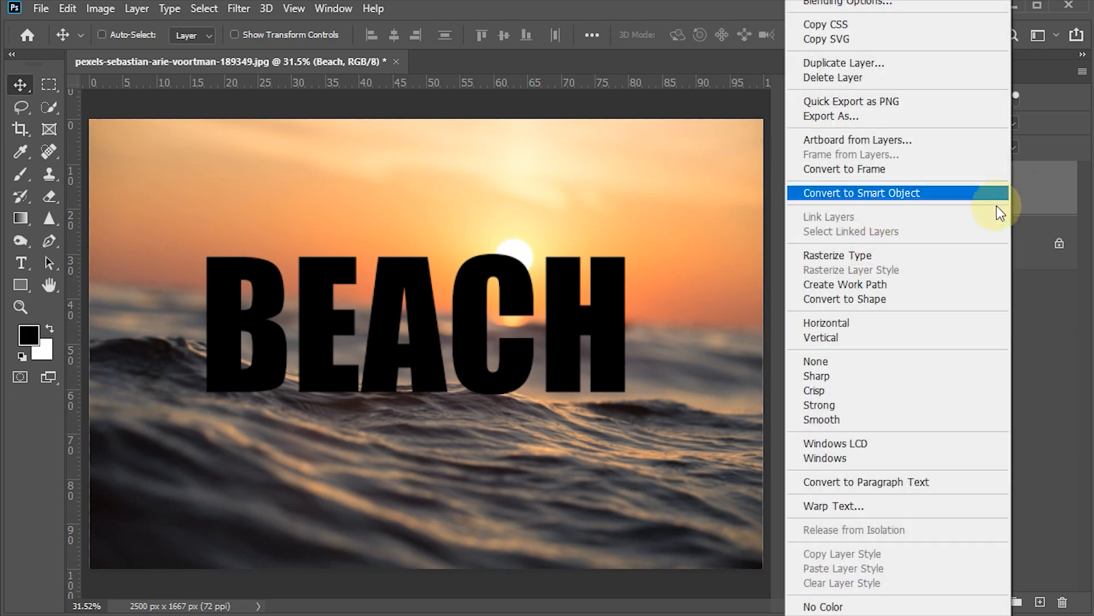
left_click(885, 197)
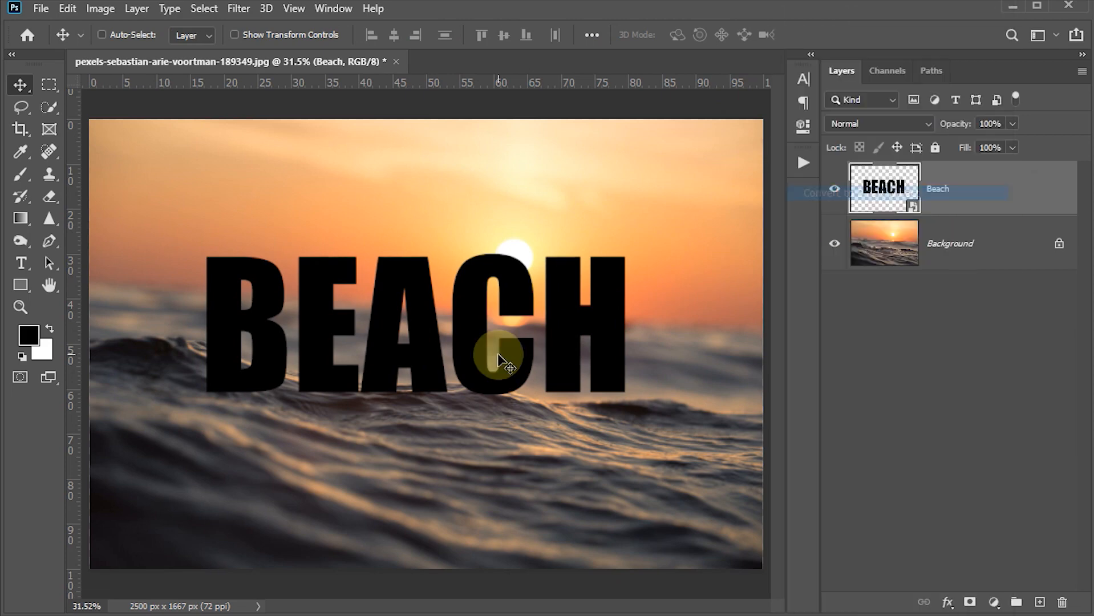
key("ctrl")
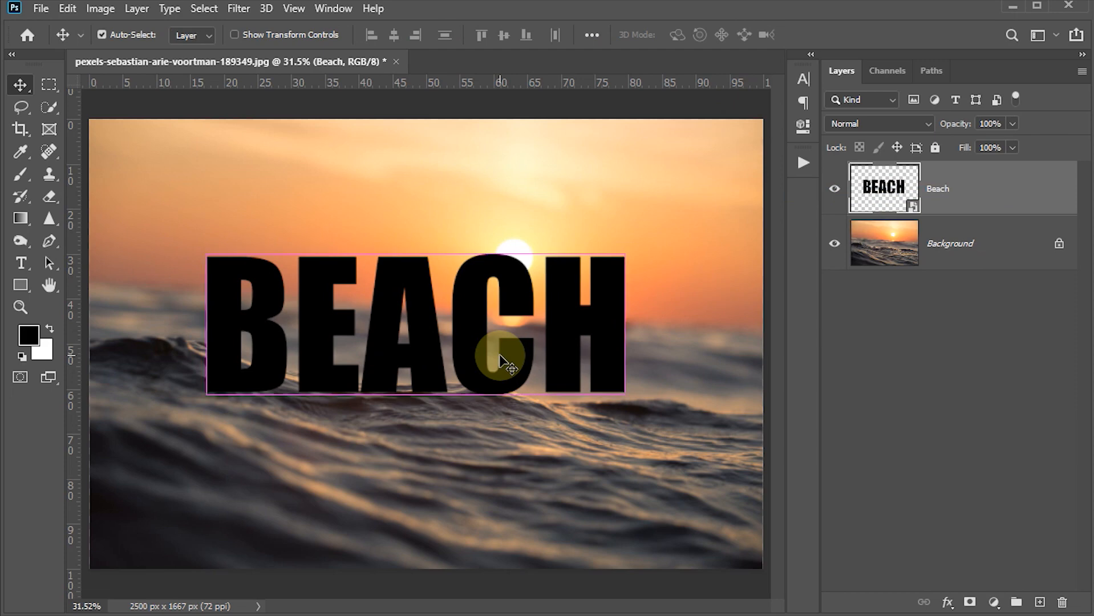
key("ctrl+t")
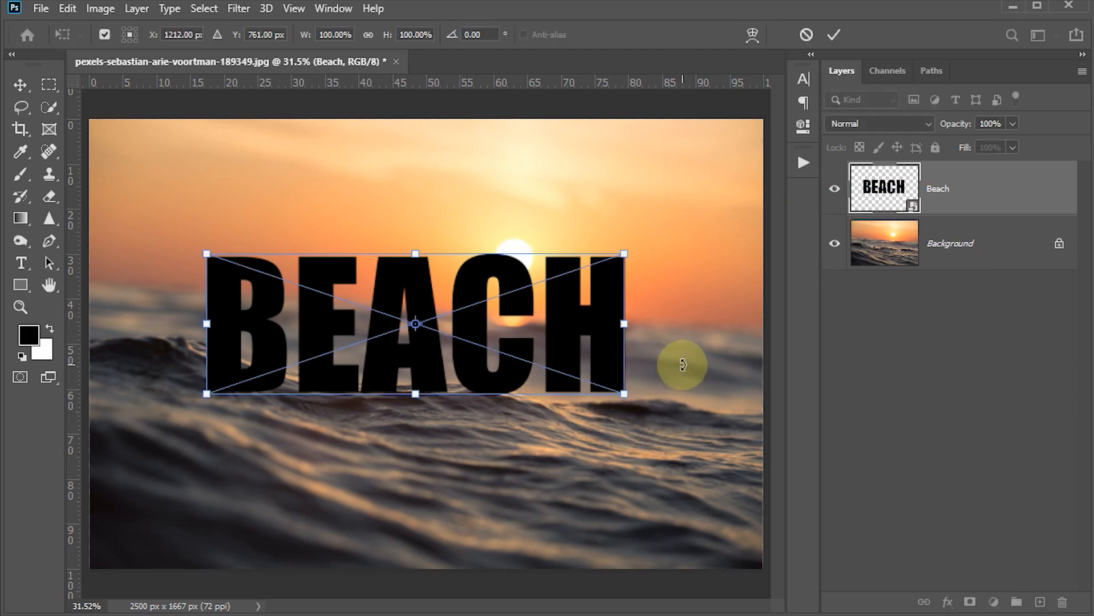
mouse_move(684, 367)
left_mouse_down()
mouse_move(688, 358)
mouse_move(691, 385)
left_mouse_up()
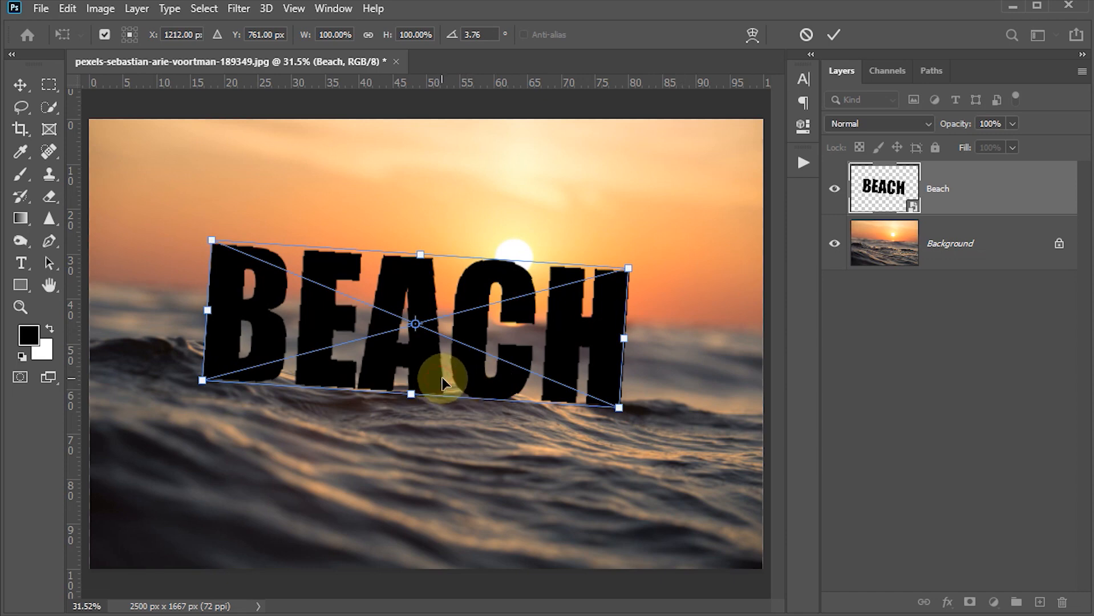
left_click_drag(433, 377, 444, 383)
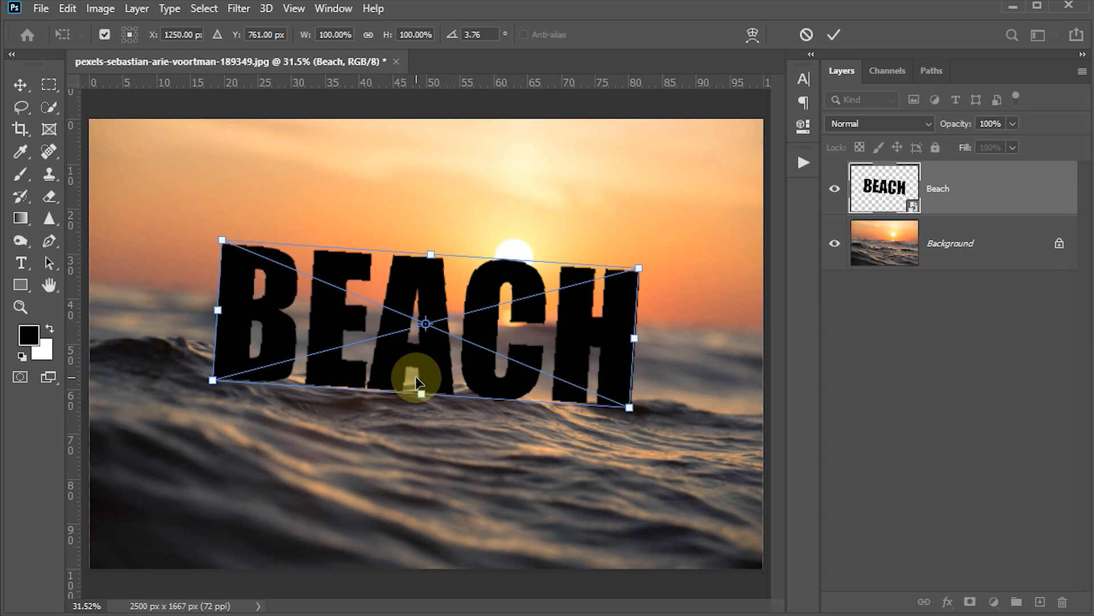
left_click(832, 35)
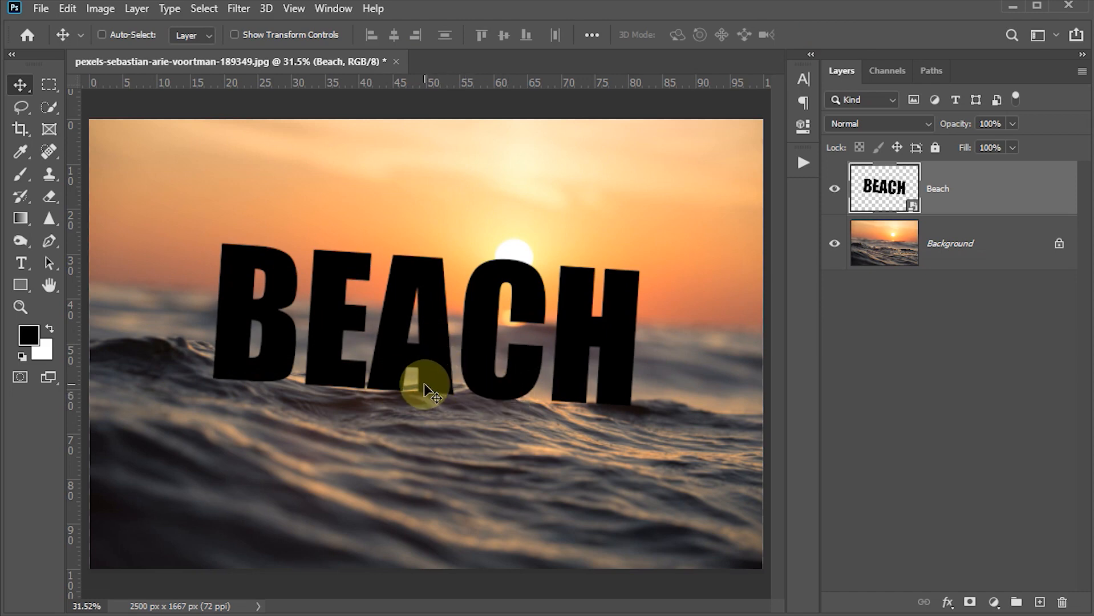
Step: Hide the Beach layer and trace the front wave's crest with a Pen tool path from the photo's left edge to its right edge
key("p")
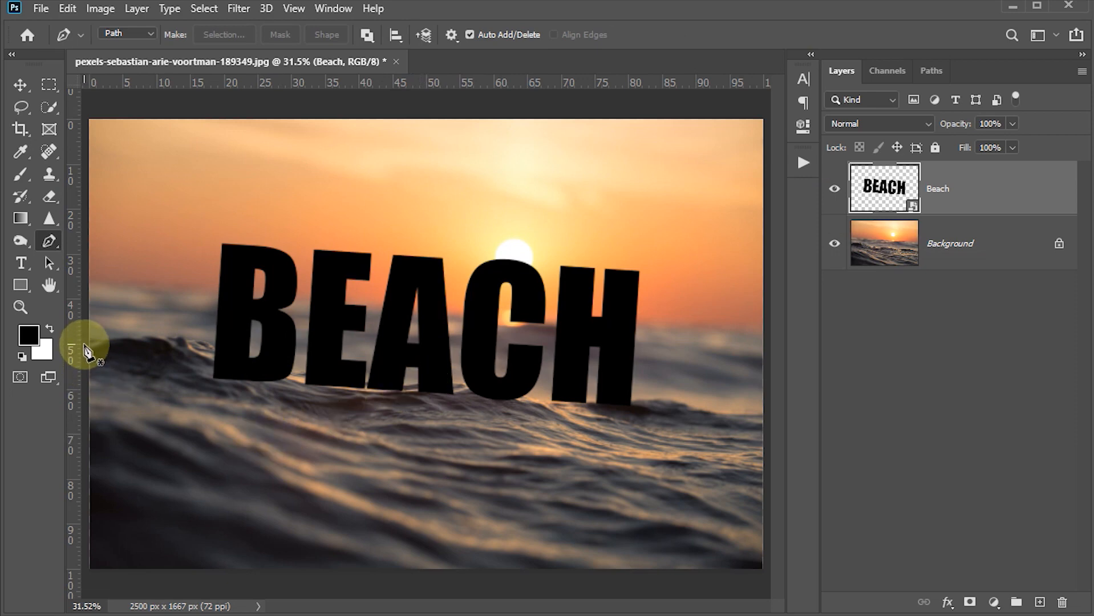
left_click(834, 189)
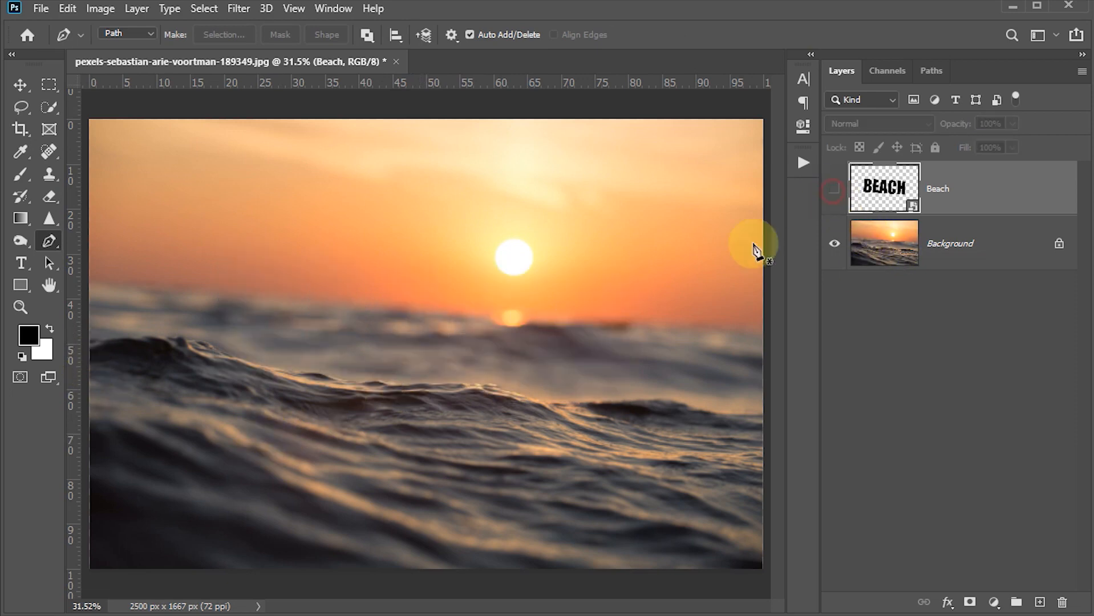
left_click(85, 349)
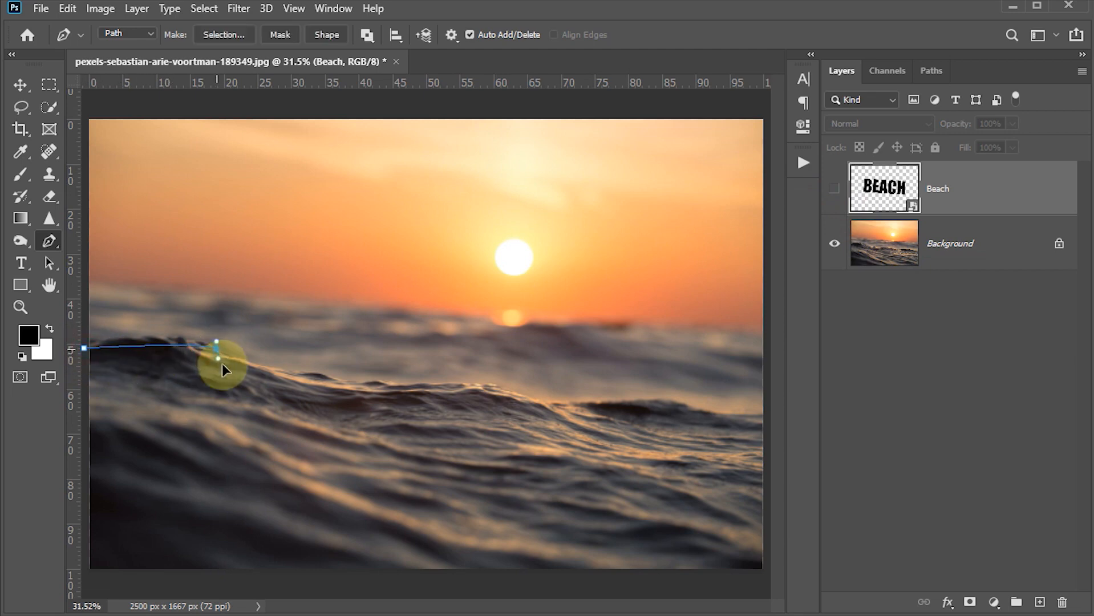
left_click_drag(271, 372, 281, 374)
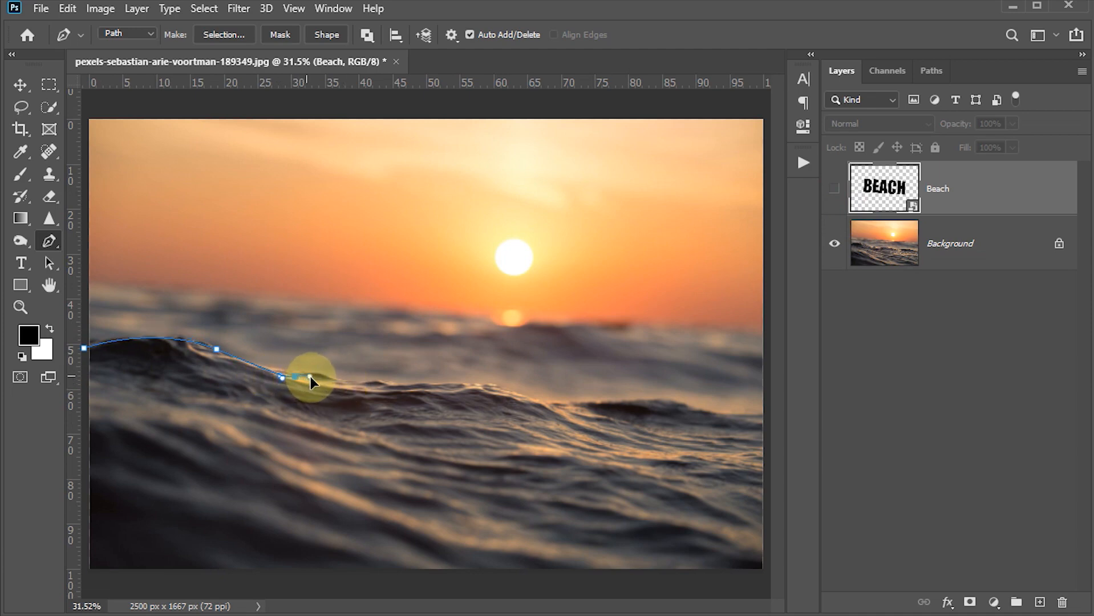
left_click_drag(310, 376, 363, 392)
left_click(365, 381)
left_click(391, 385)
left_click(464, 384)
key("ctrl+z")
left_click_drag(540, 401, 562, 410)
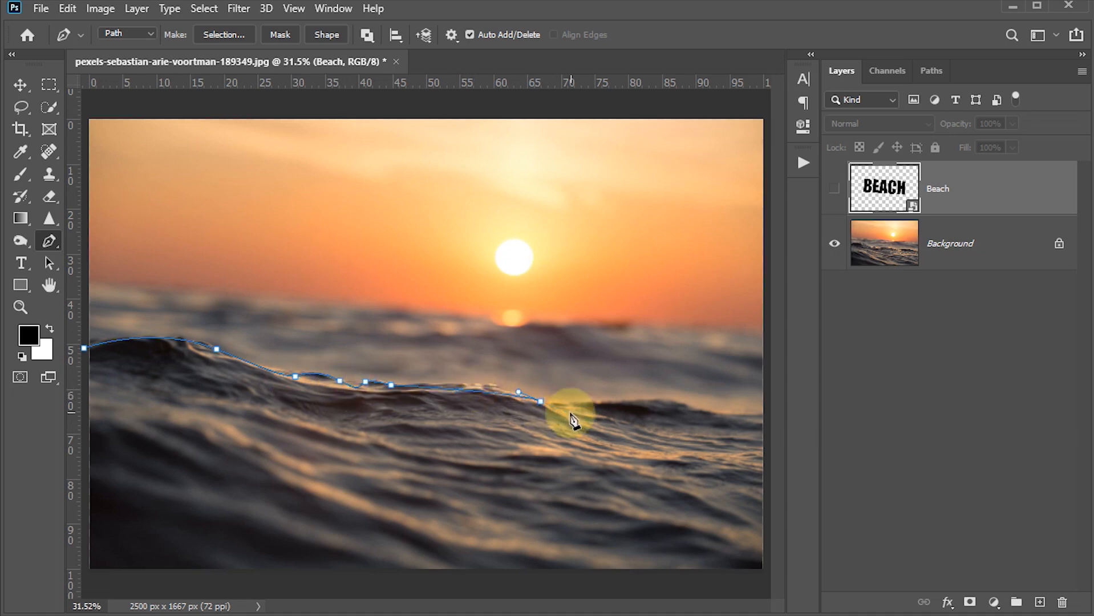
left_click(468, 388)
left_click(540, 401)
mouse_move(647, 395)
left_mouse_down()
mouse_move(693, 388)
mouse_move(732, 435)
left_mouse_up()
left_click(647, 395)
left_click_drag(678, 366, 673, 384, "ctrl")
left_click(766, 411)
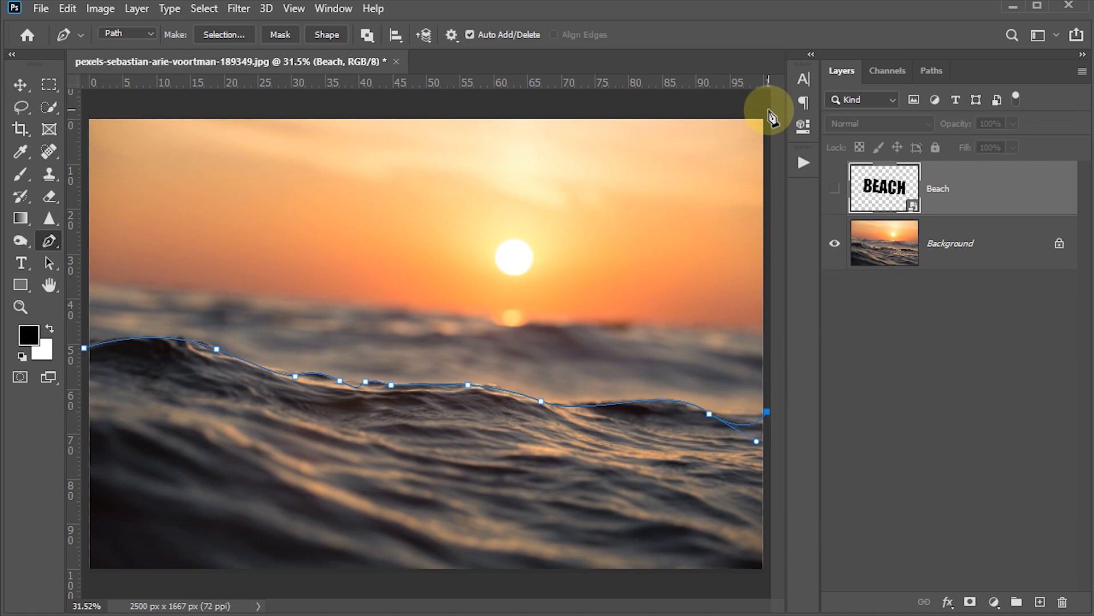
Step: Close the wave path by running it around the outside of the sky area back to its starting point
left_click(93, 98)
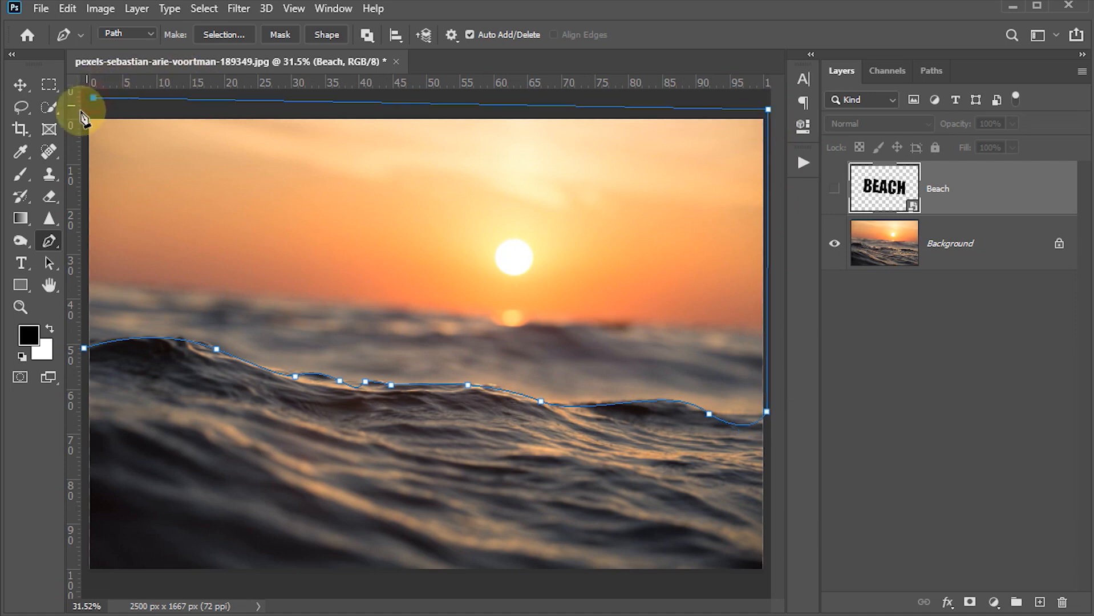
left_click(84, 121)
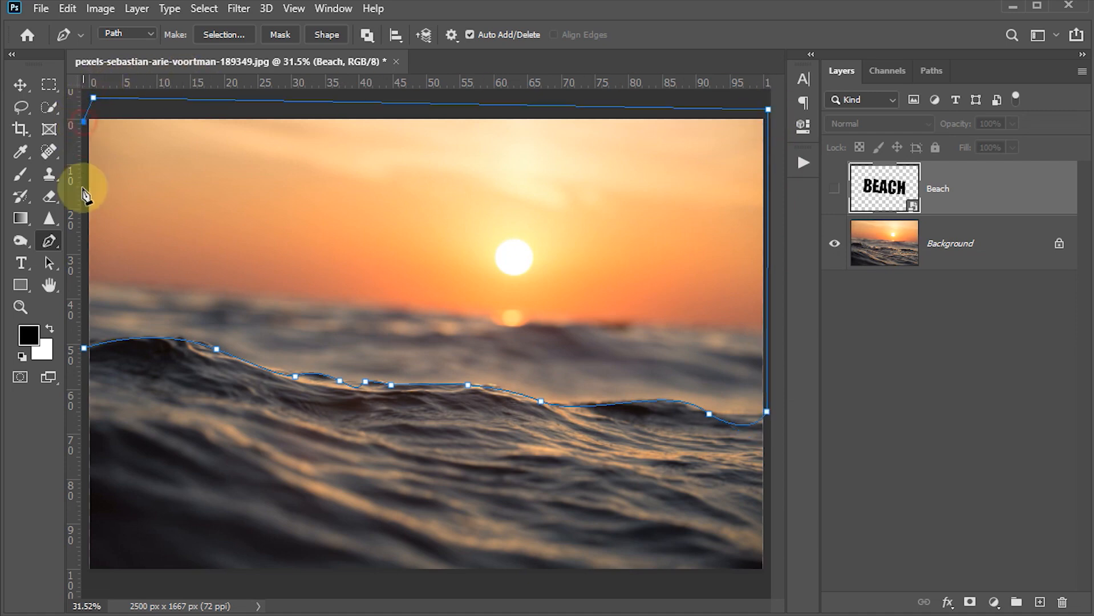
left_click(84, 349)
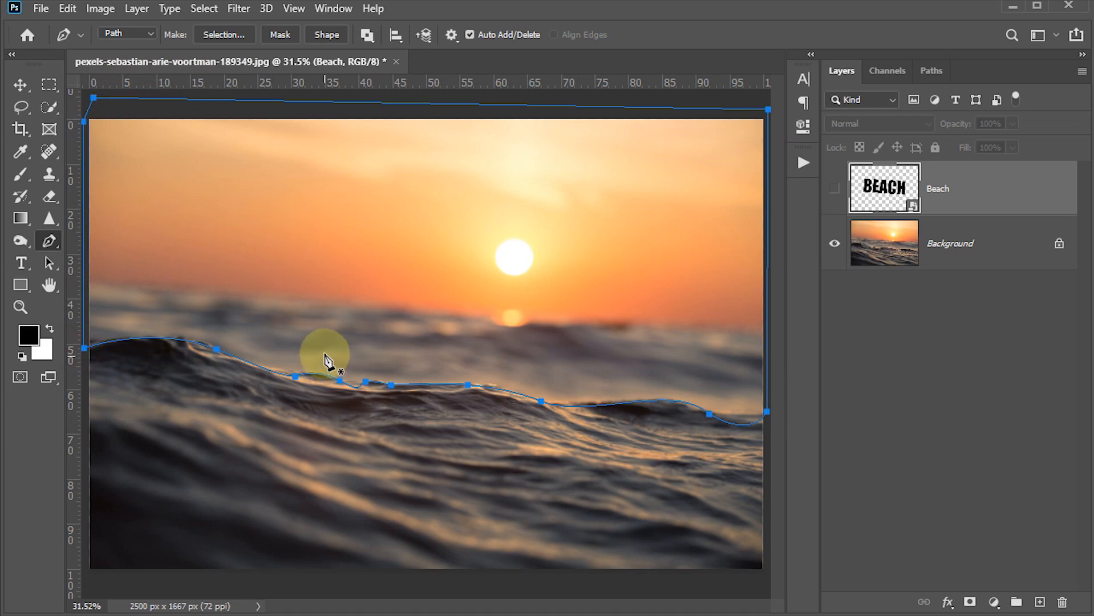
Step: Make a new anti-aliased selection from the path with a 1-pixel feather and mask the Beach layer with it, showing the layer again
right_click(368, 247)
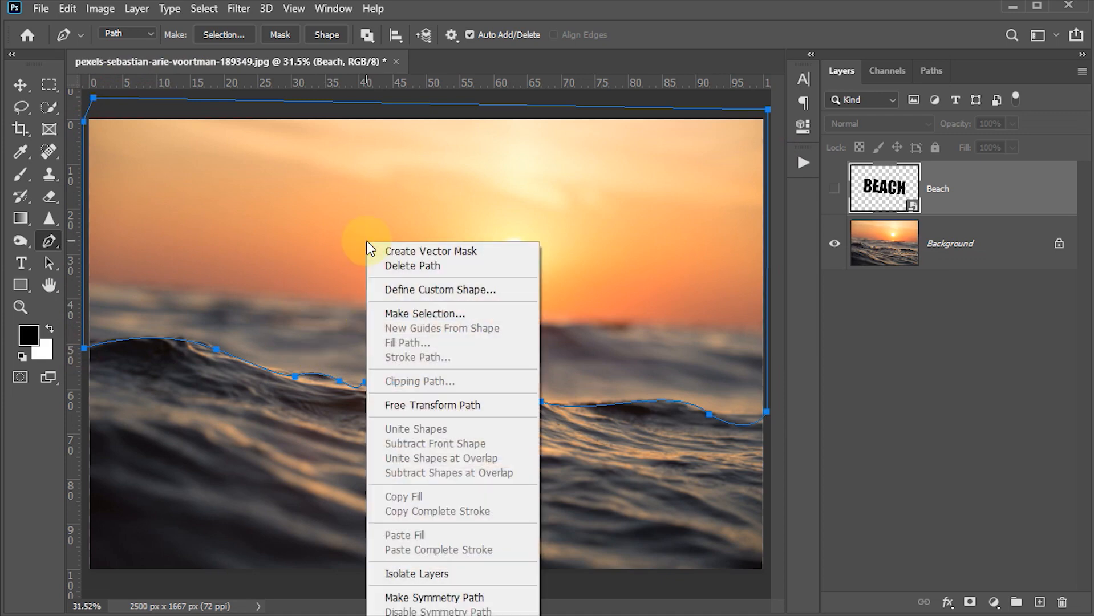
left_click(408, 313)
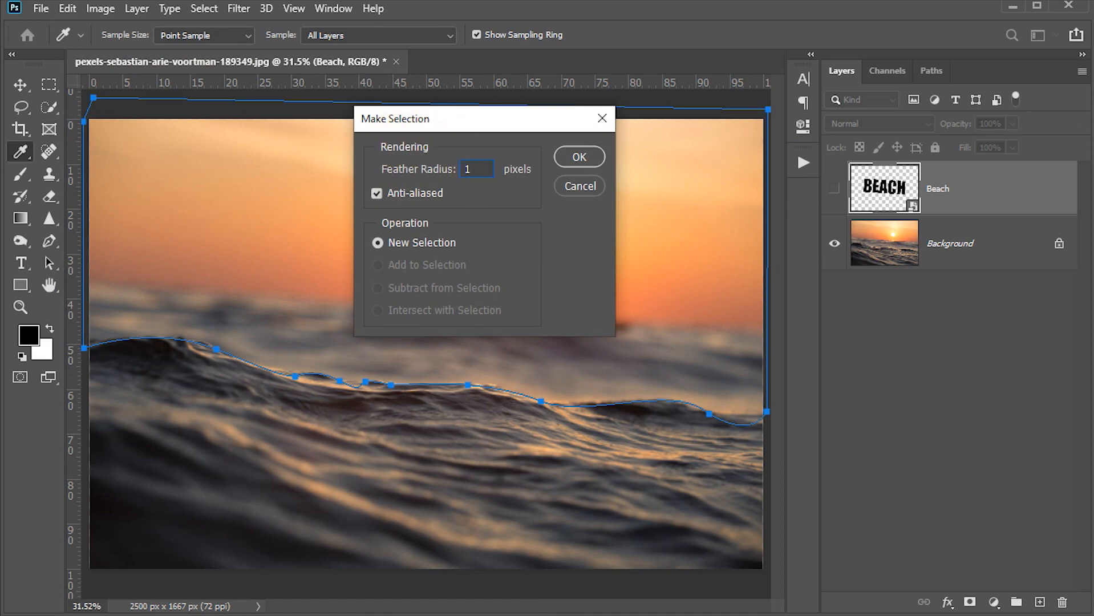
left_click(567, 155)
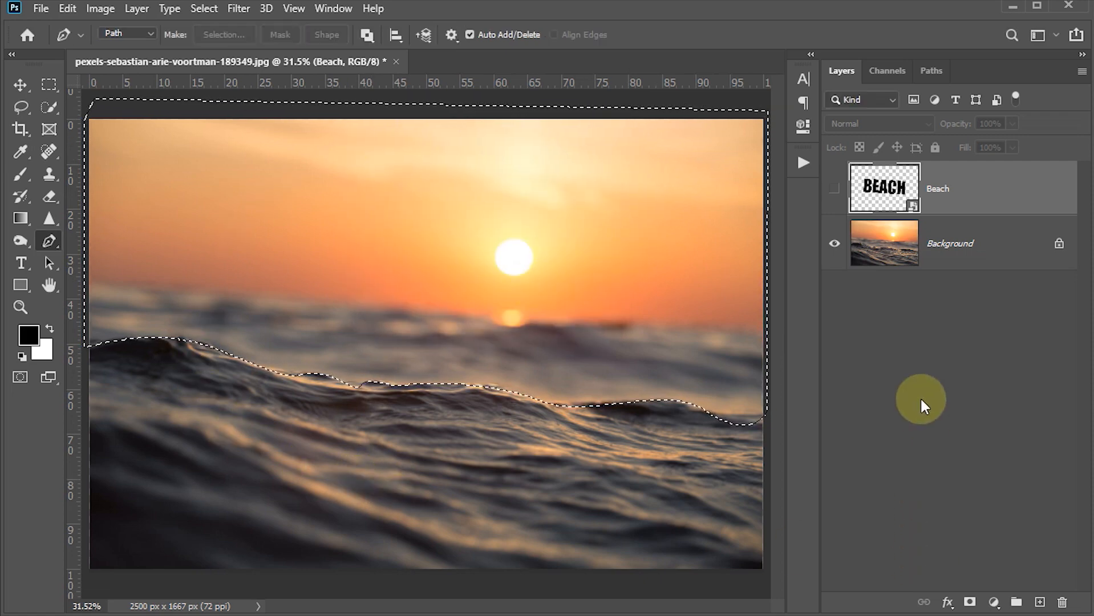
left_click(834, 189)
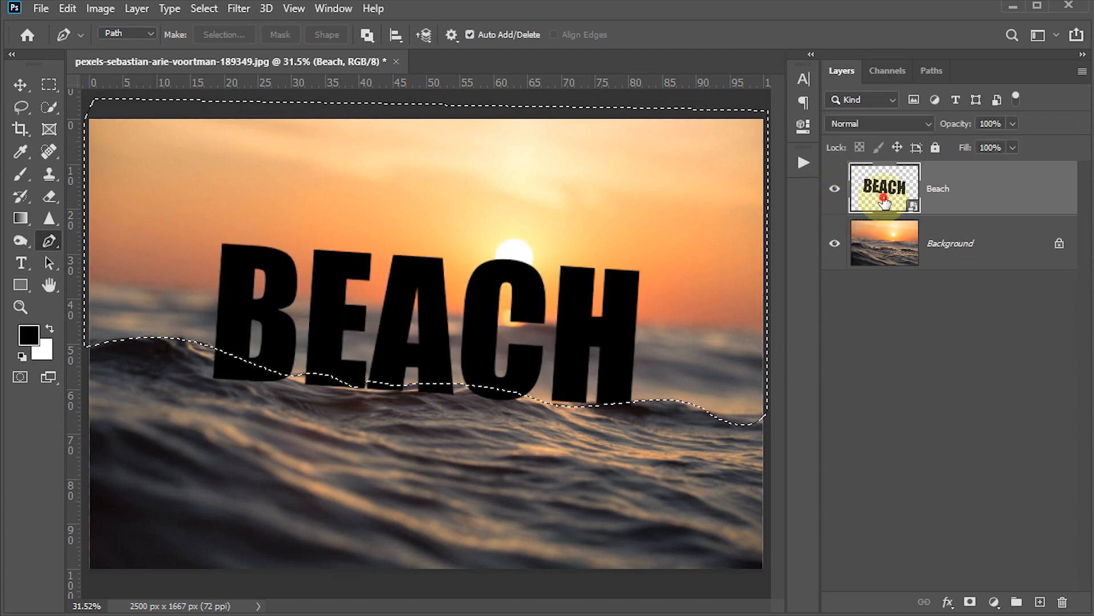
left_click(971, 604)
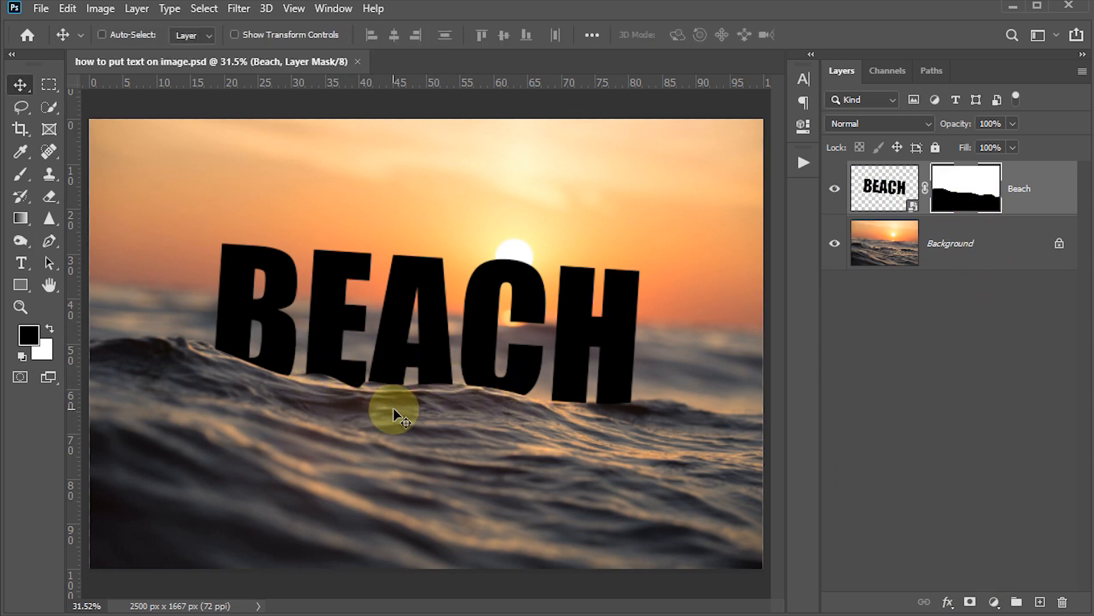
Step: Set up a brush at 80% opacity and 10% flow for retouching the Beach layer mask near the letter B's base
key("z")
left_click_drag(252, 359, 374, 451)
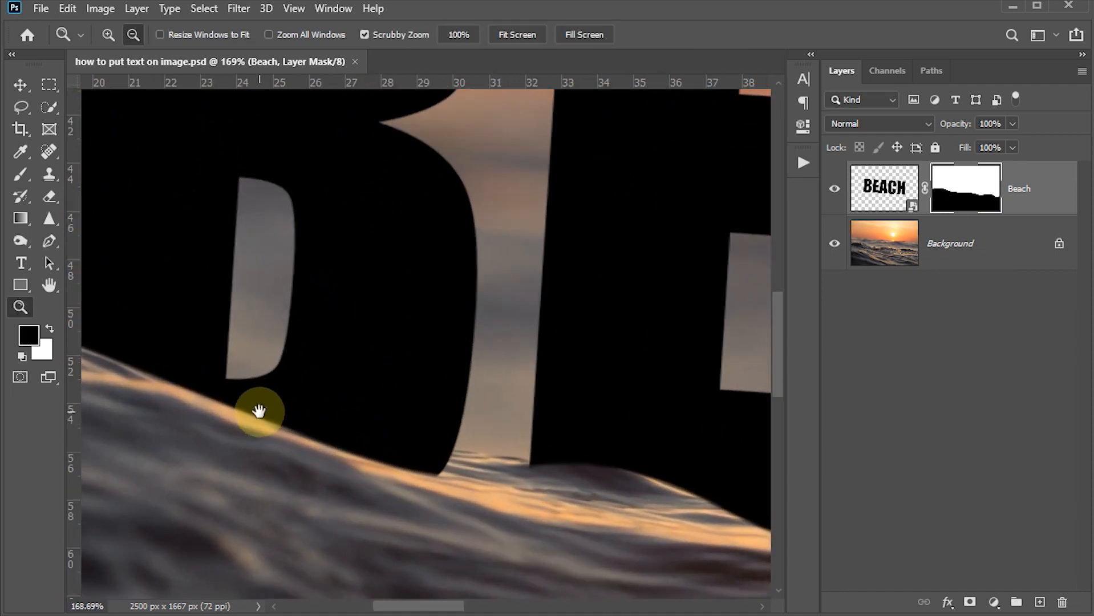
key("space")
left_click_drag(256, 409, 403, 366)
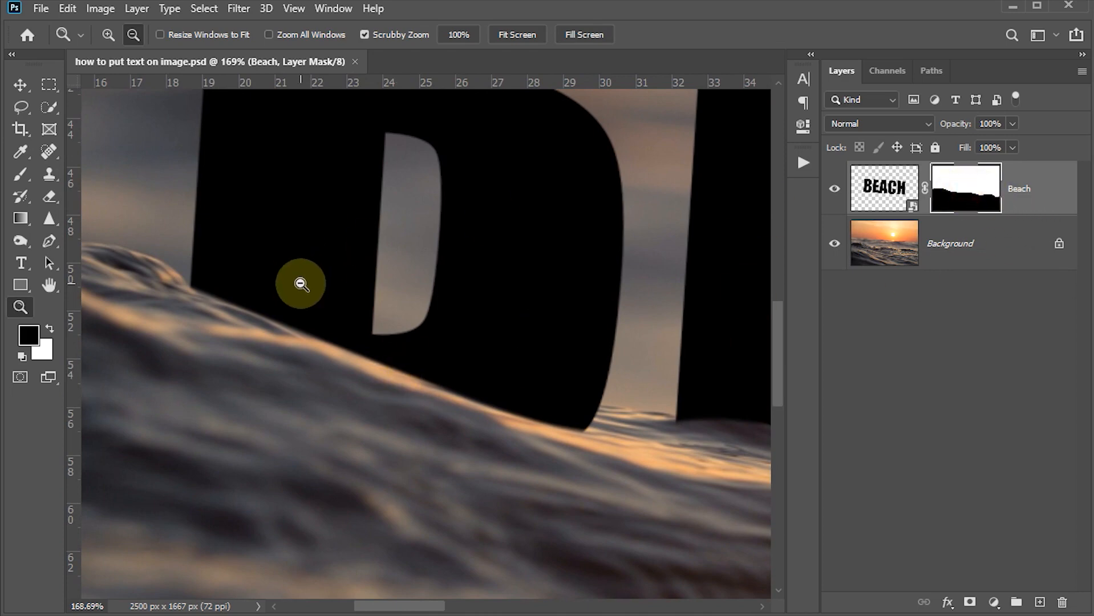
key("b")
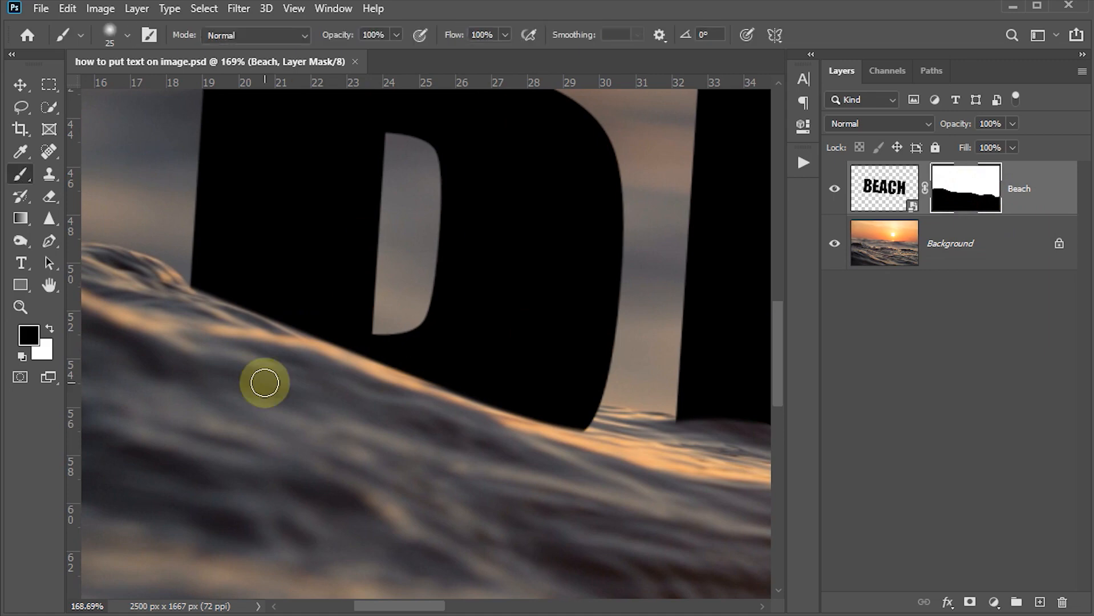
left_click(373, 35)
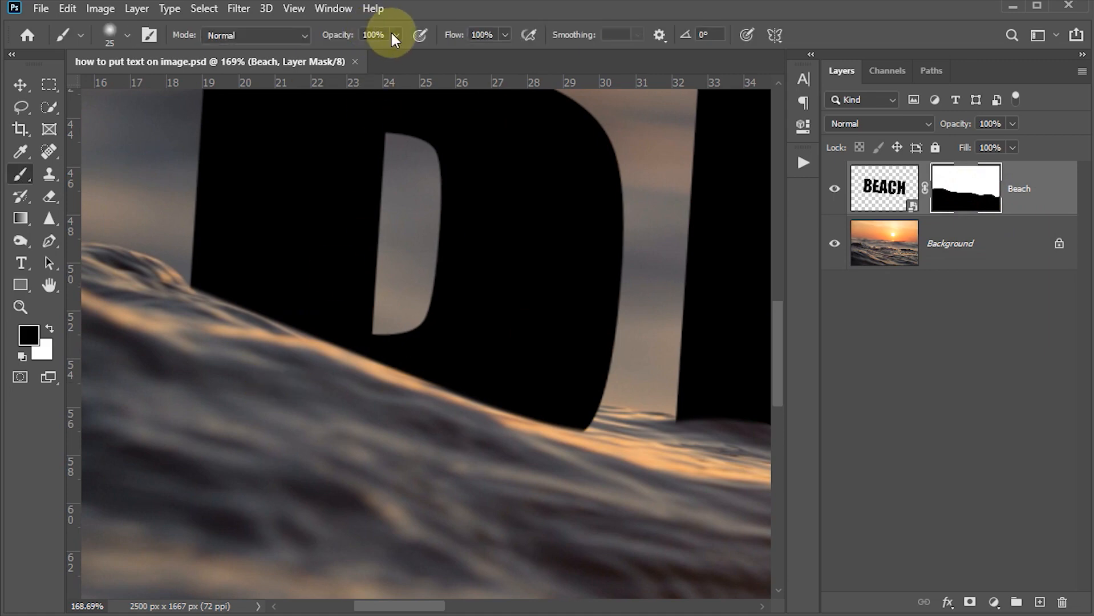
type("80")
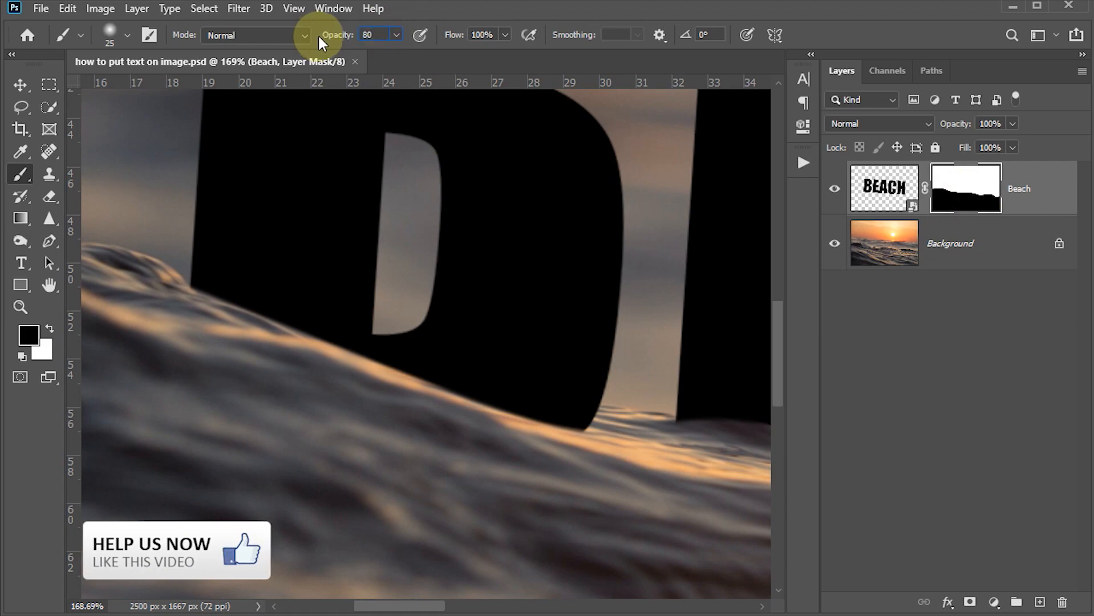
key("Tab")
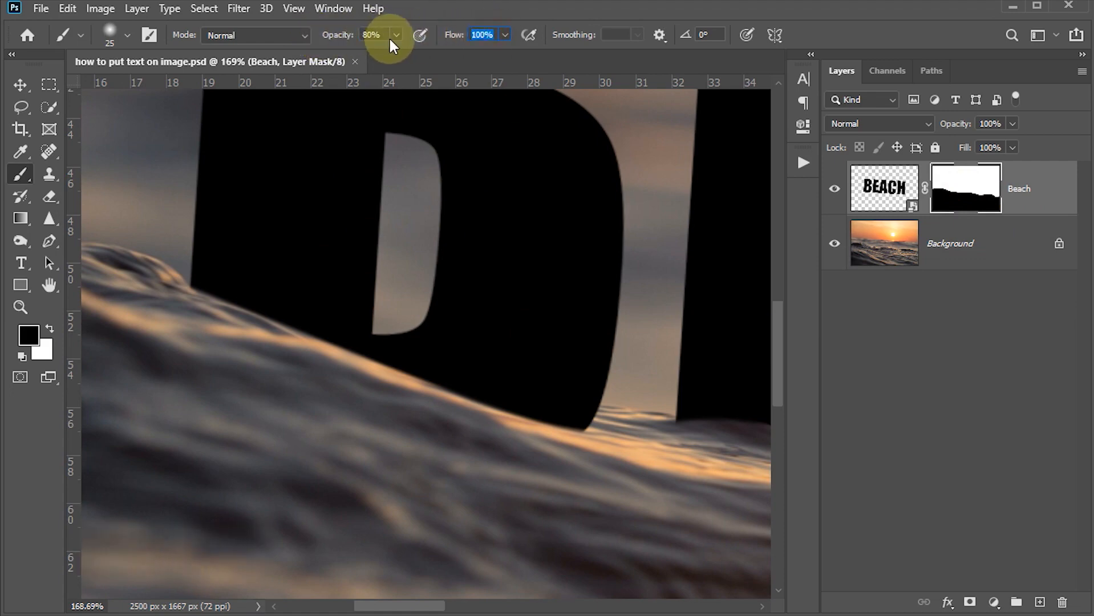
type("10")
key("Return")
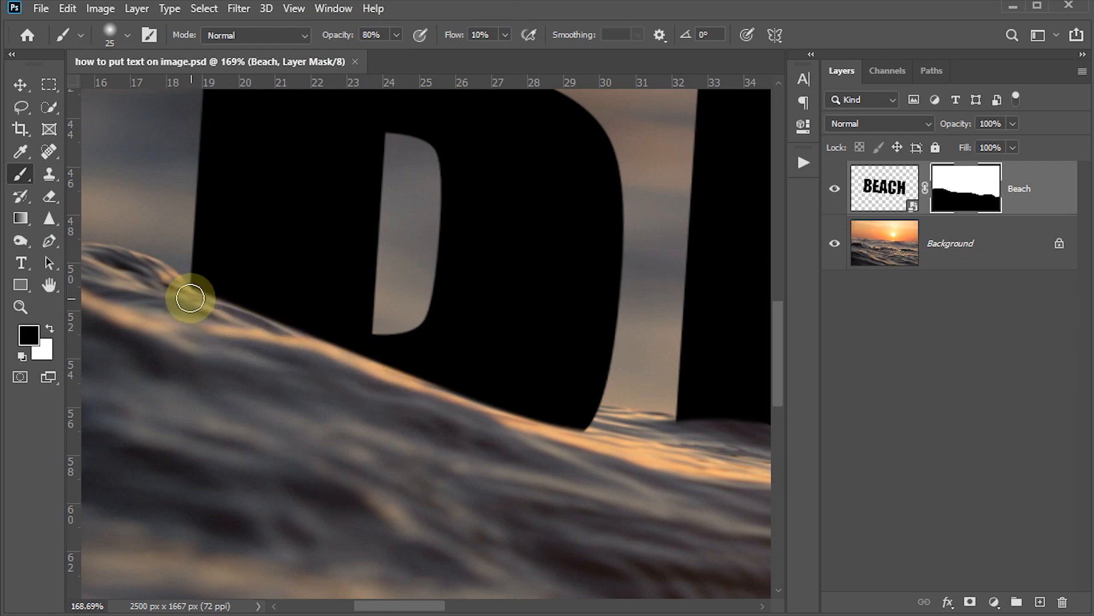
Step: Paint black on the Beach layer mask along the wave crest to soften the bases of the letters into the water
mouse_move(188, 296)
left_mouse_down()
mouse_move(378, 376)
mouse_move(549, 420)
mouse_move(345, 362)
left_mouse_up()
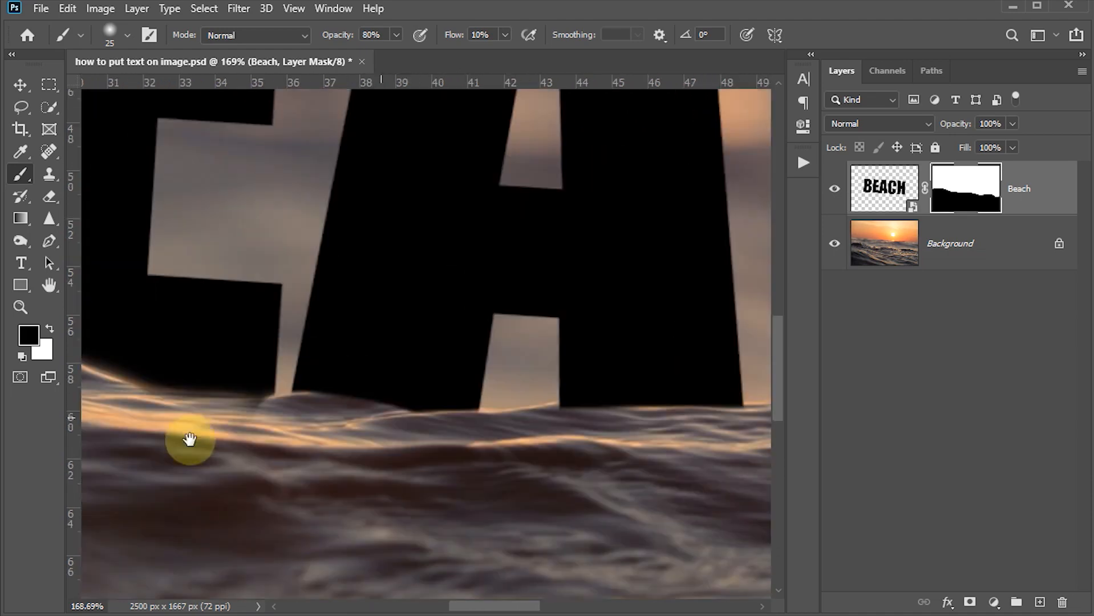
left_click_drag(183, 439, 366, 403)
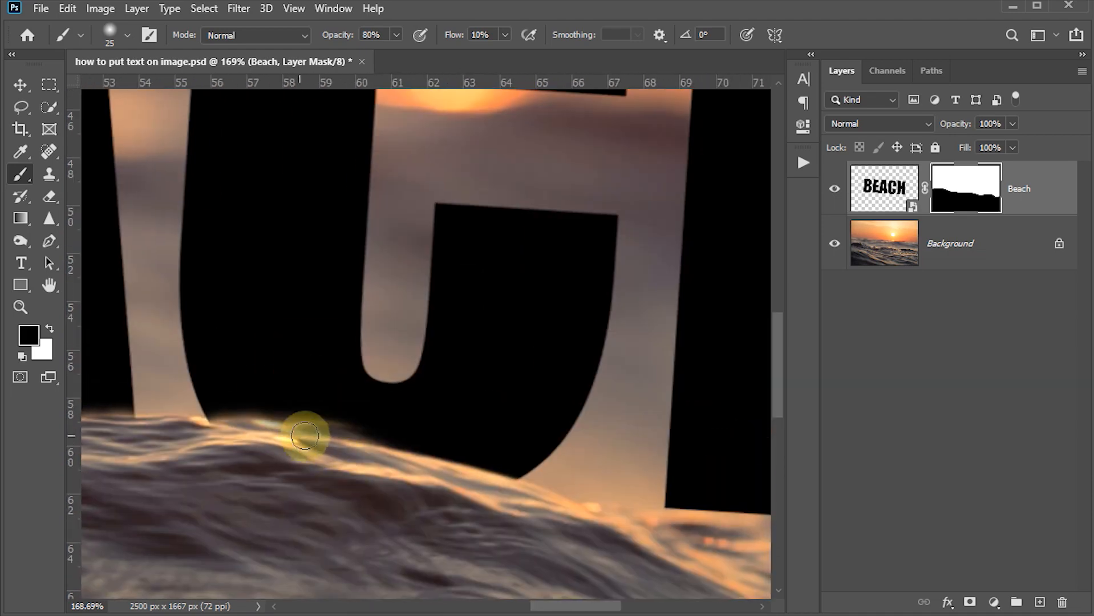
left_click_drag(304, 436, 303, 408)
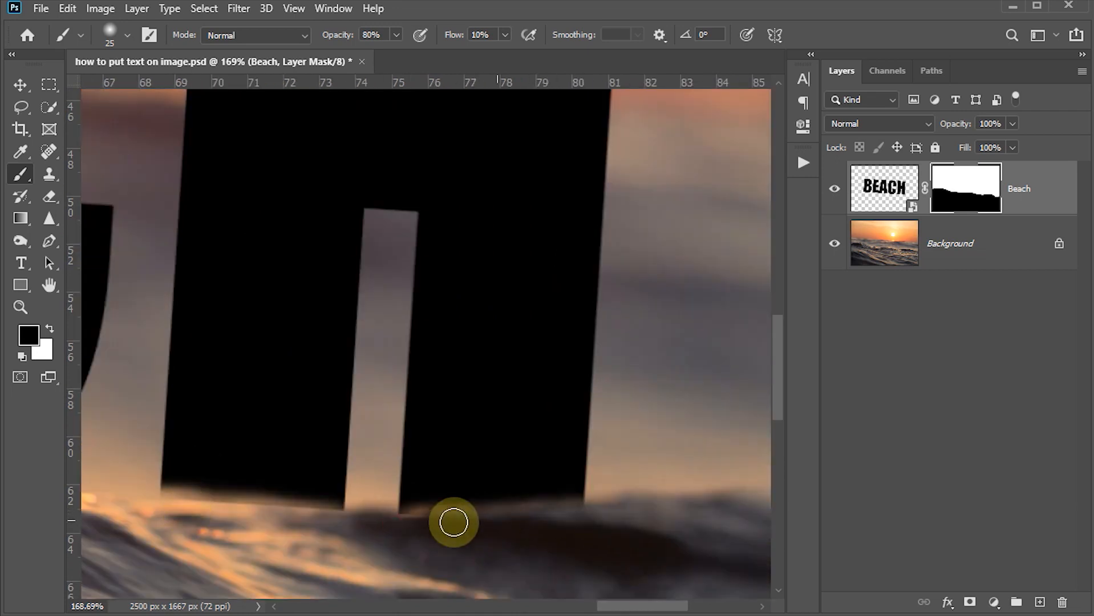
mouse_move(456, 517)
left_mouse_down()
mouse_move(546, 523)
mouse_move(227, 480)
mouse_move(596, 467)
mouse_move(630, 495)
mouse_move(734, 508)
left_mouse_up()
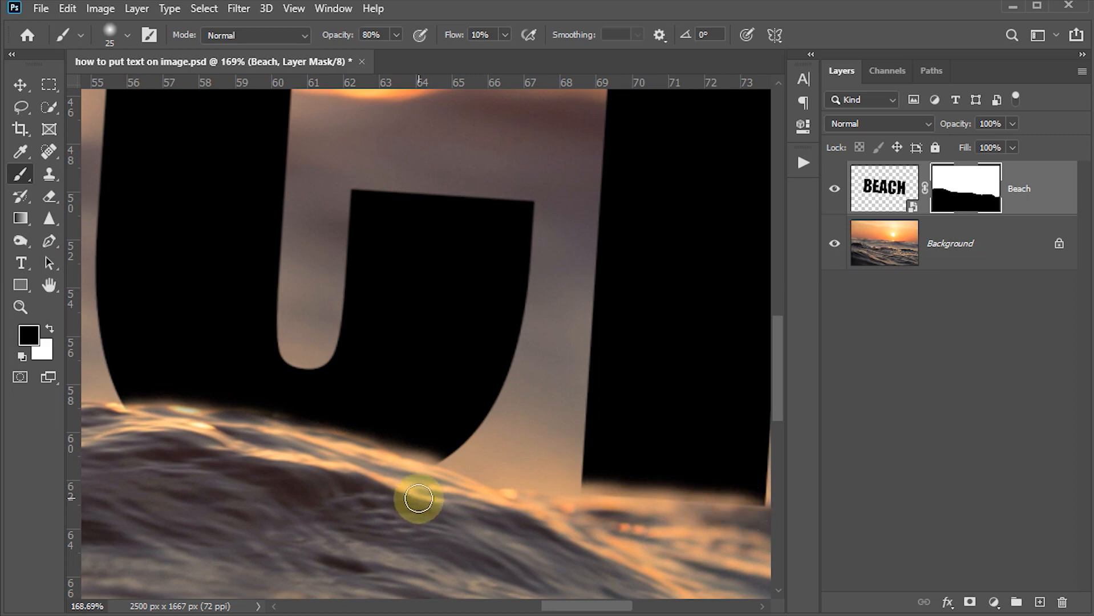
key("ctrl+0")
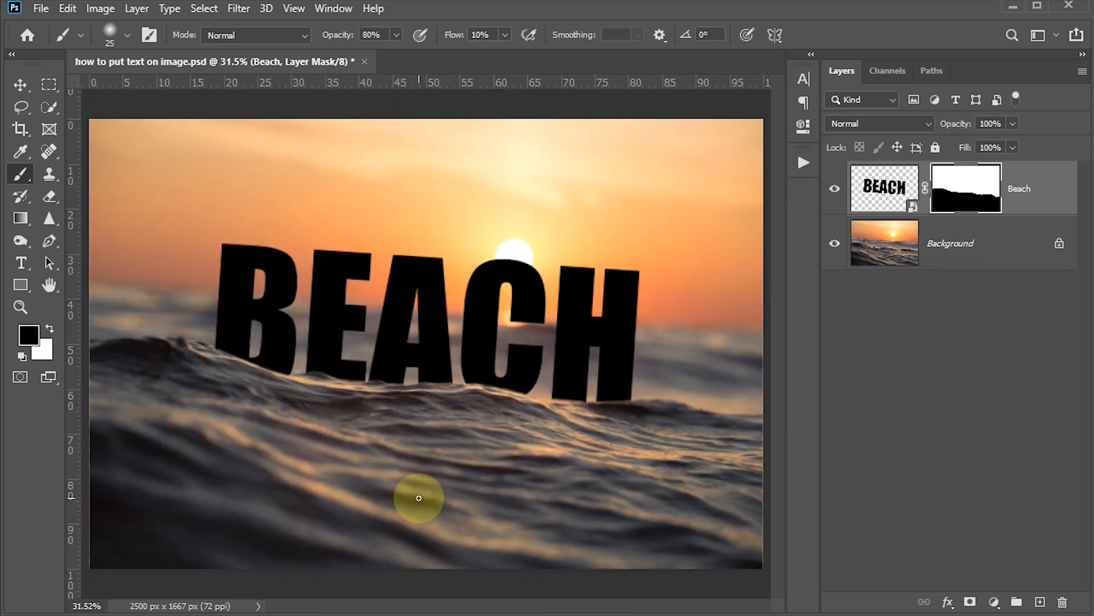
Step: Target the Beach layer's content instead of its mask and add a Color Overlay in dark brown #120a0a at 100% opacity
key("v")
key("ctrl+2")
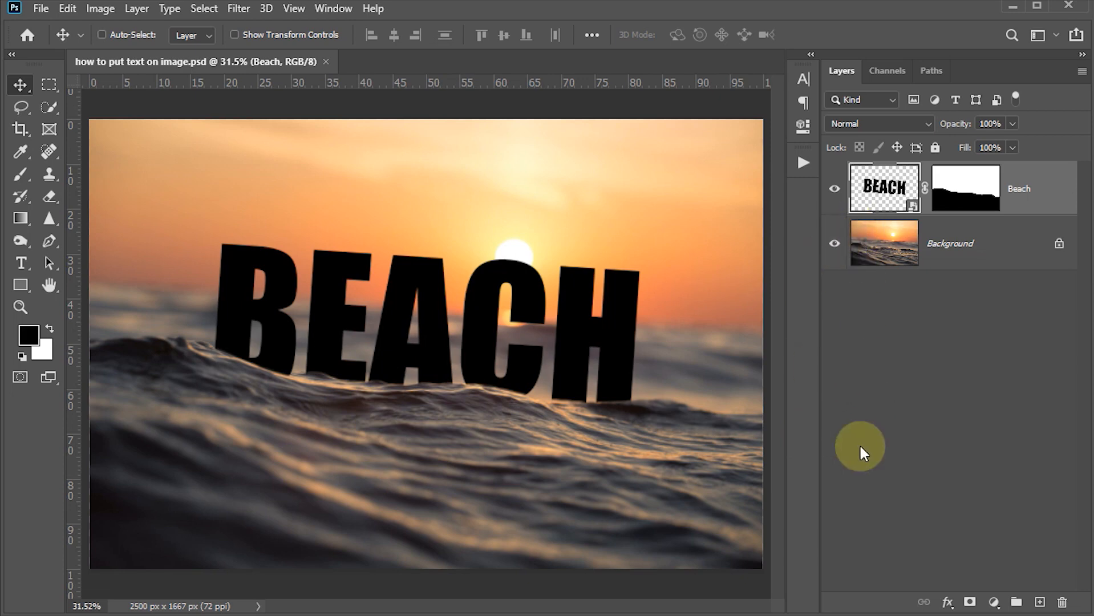
left_click(948, 603)
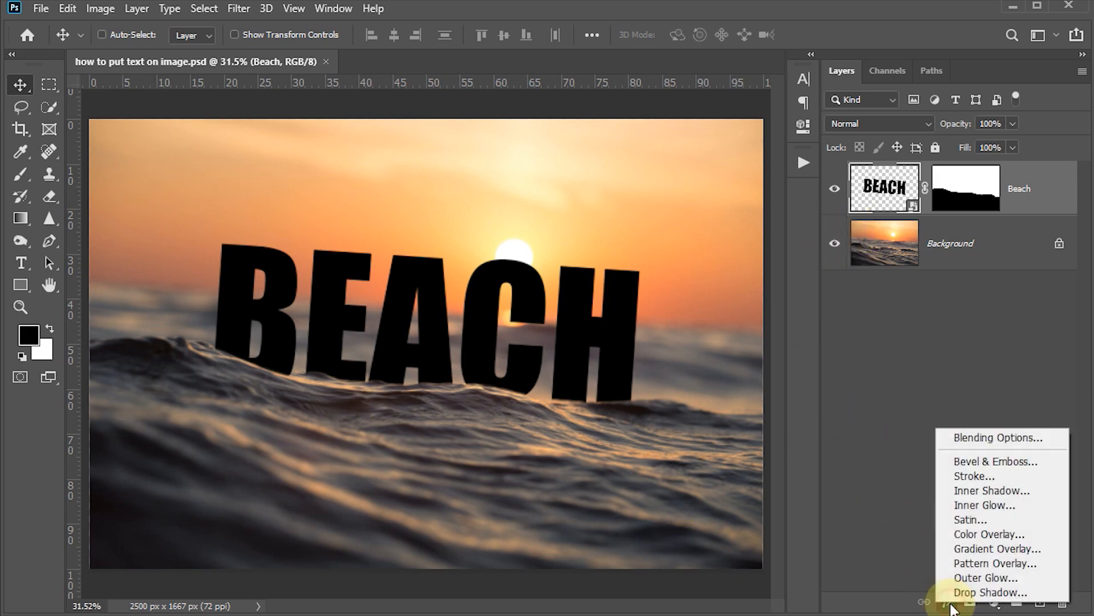
left_click(985, 532)
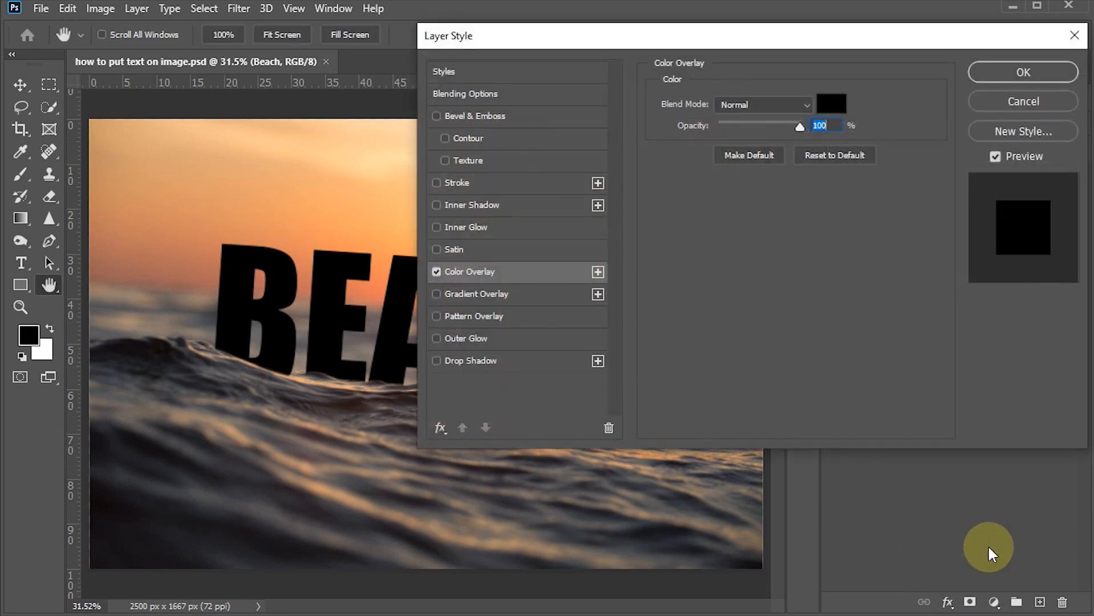
left_click(826, 108)
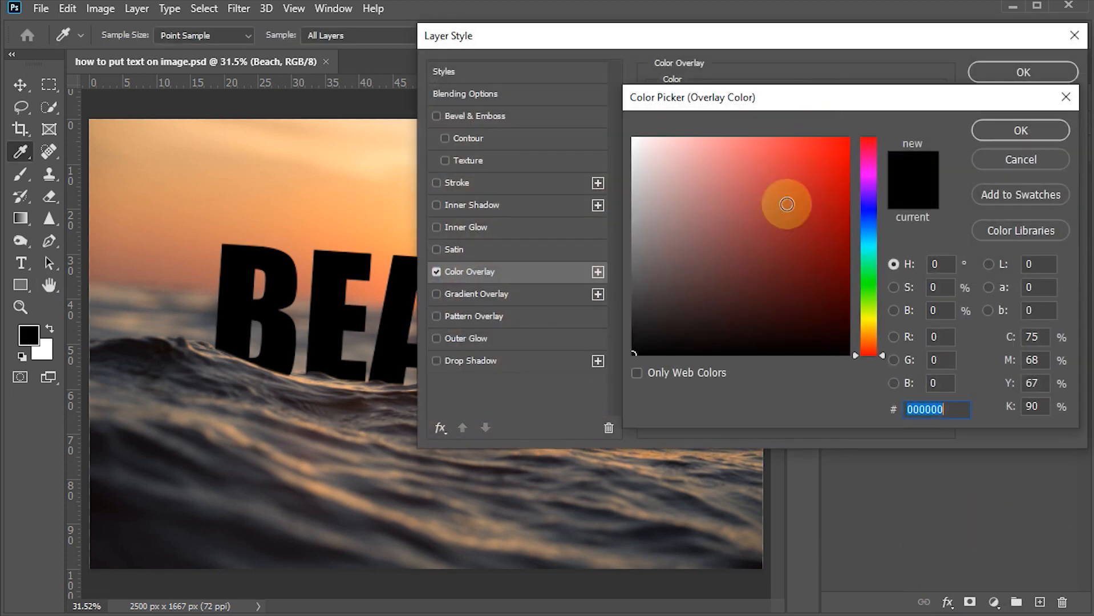
left_click_drag(648, 337, 729, 341)
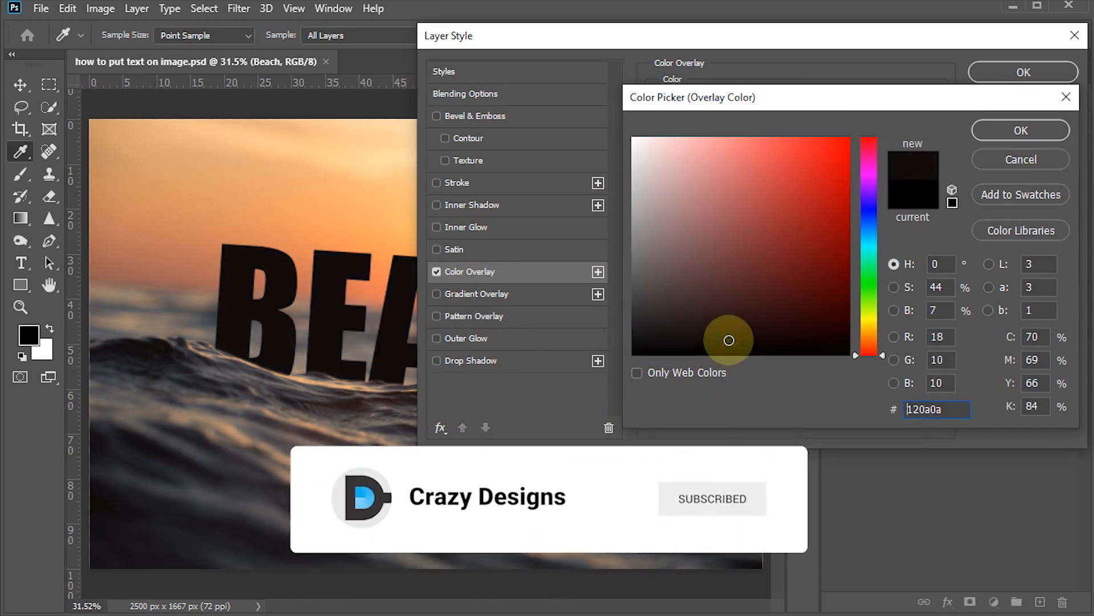
left_click(1018, 130)
left_click(1018, 73)
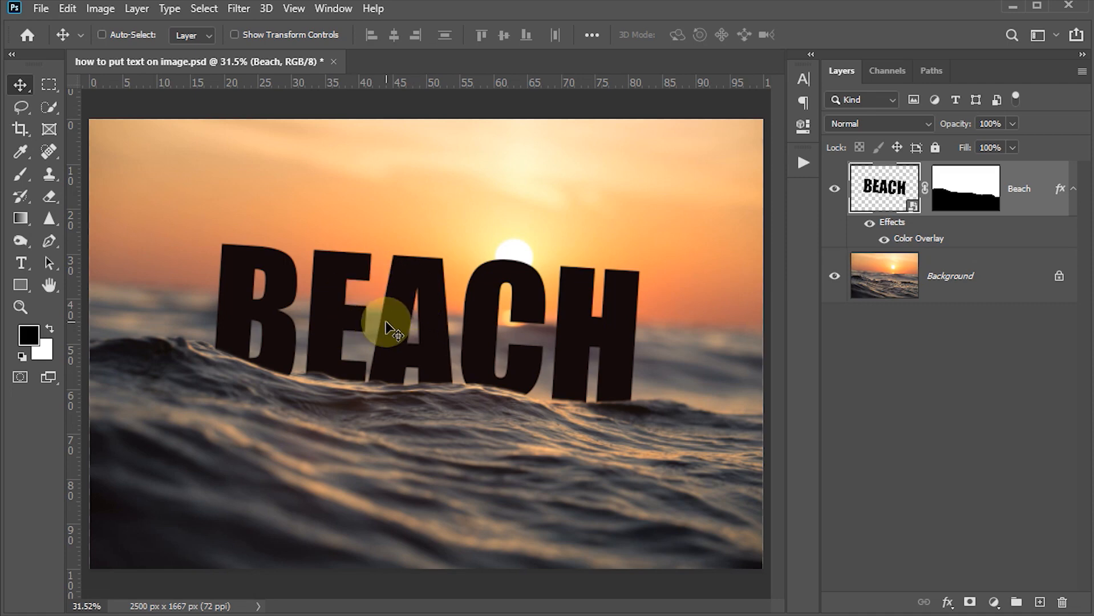
Step: Apply a Gaussian Blur smart filter with a radius of 1.5 pixels to the Beach layer
left_click(239, 10)
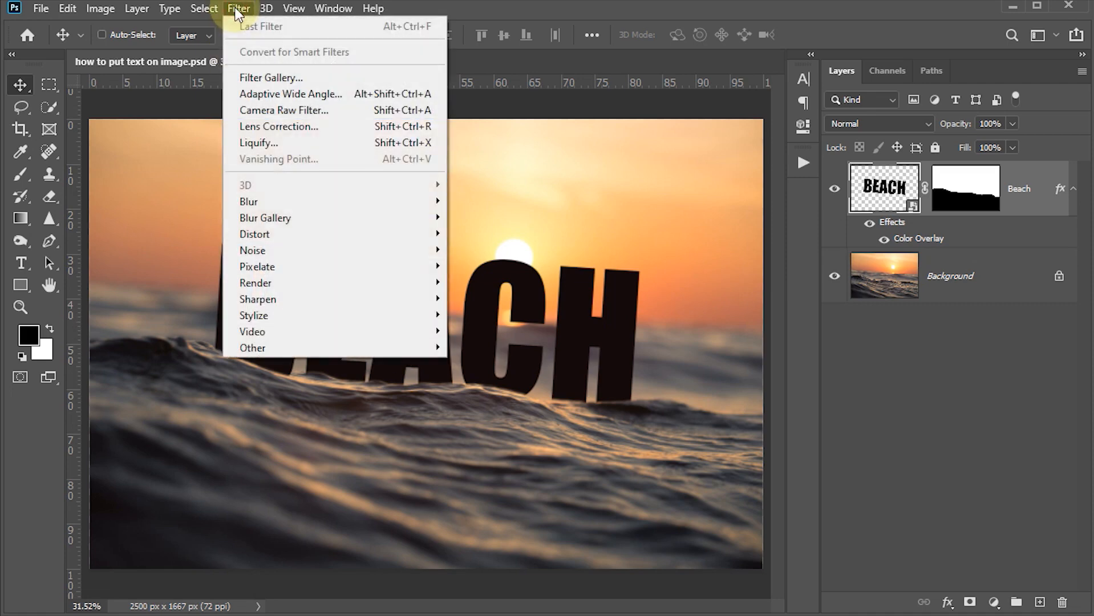
mouse_move(409, 211)
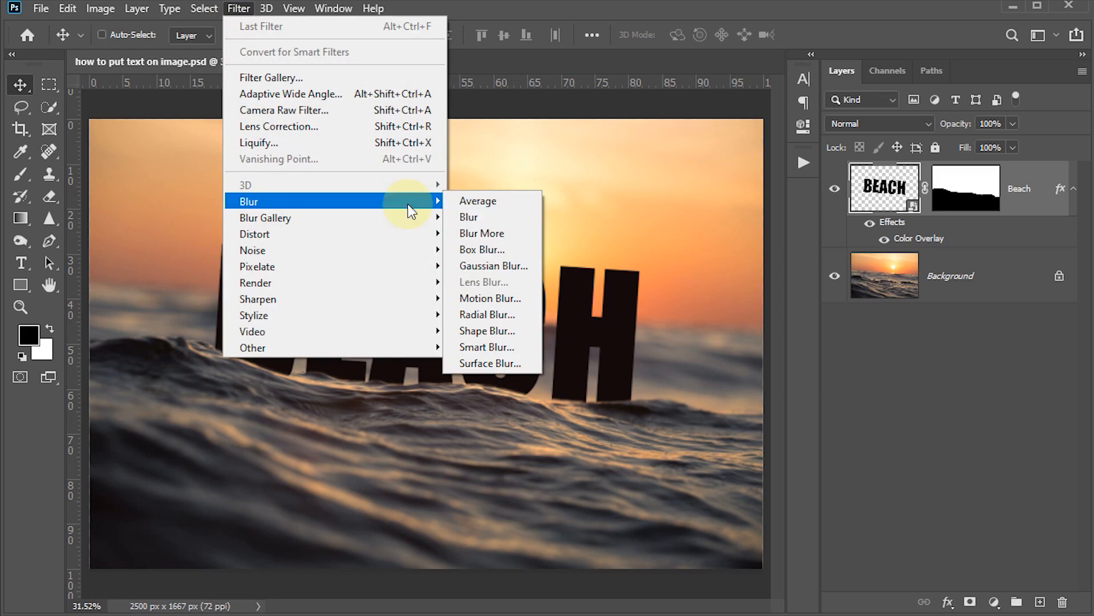
left_click(490, 266)
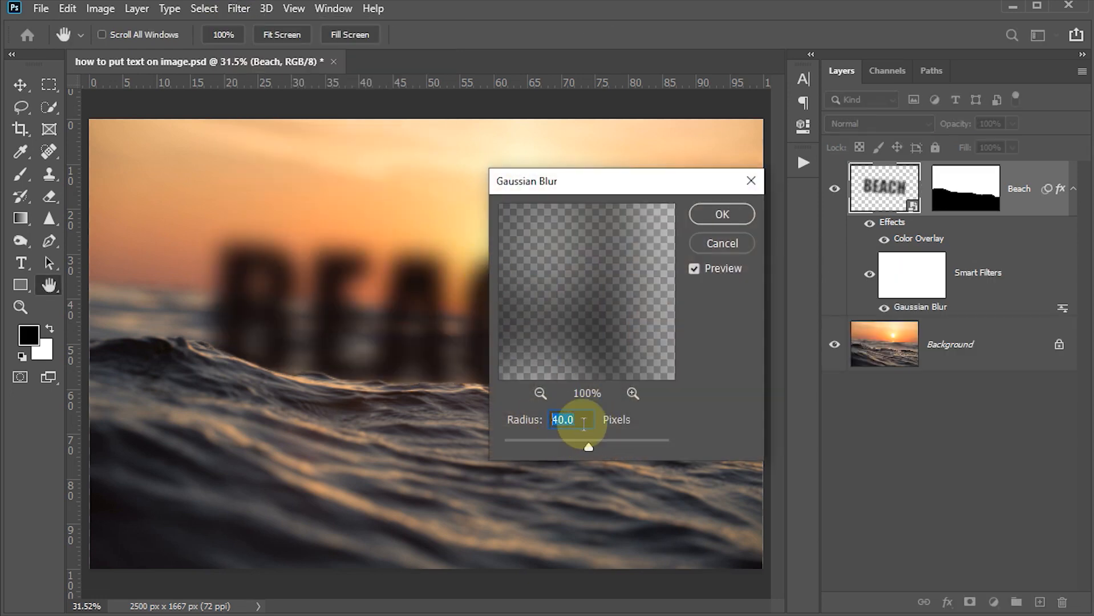
type("1.5")
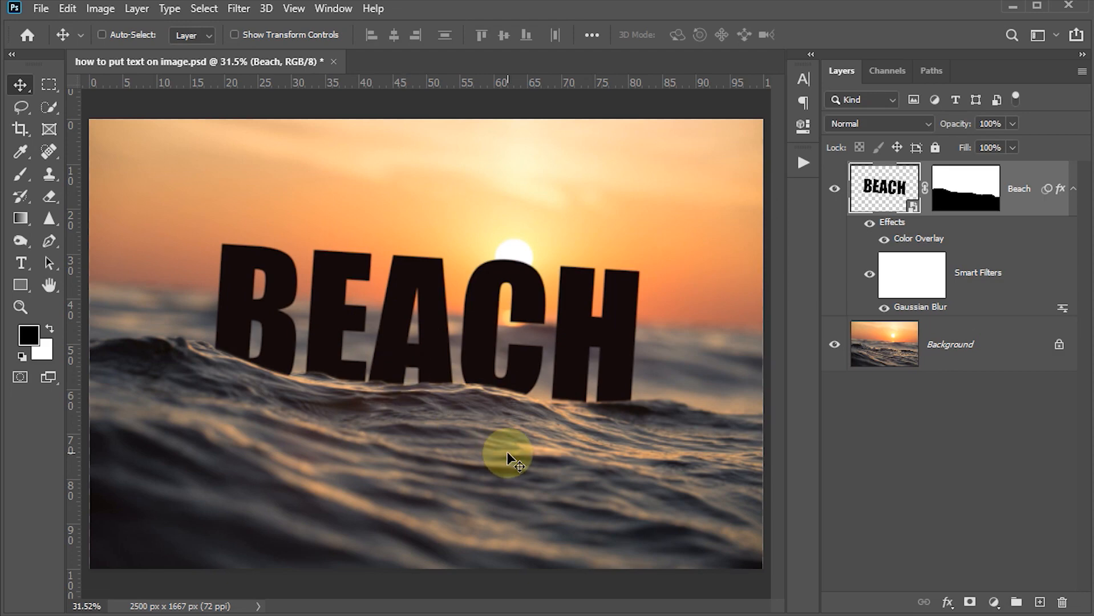
Step: Duplicate the Beach layer and delete the layer mask from the copy
key("ctrl+j")
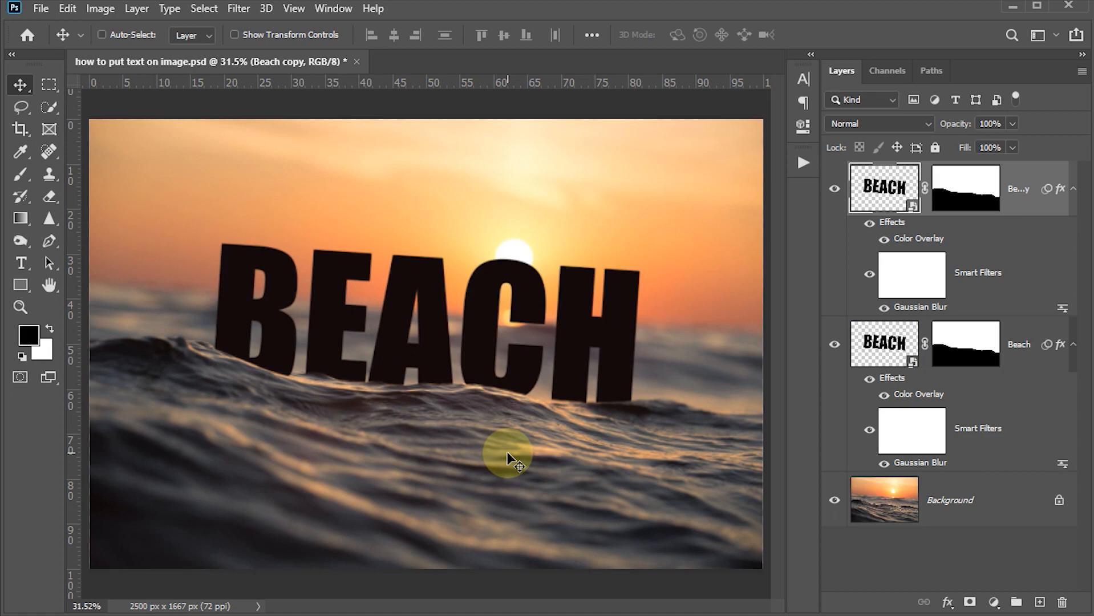
right_click(977, 206)
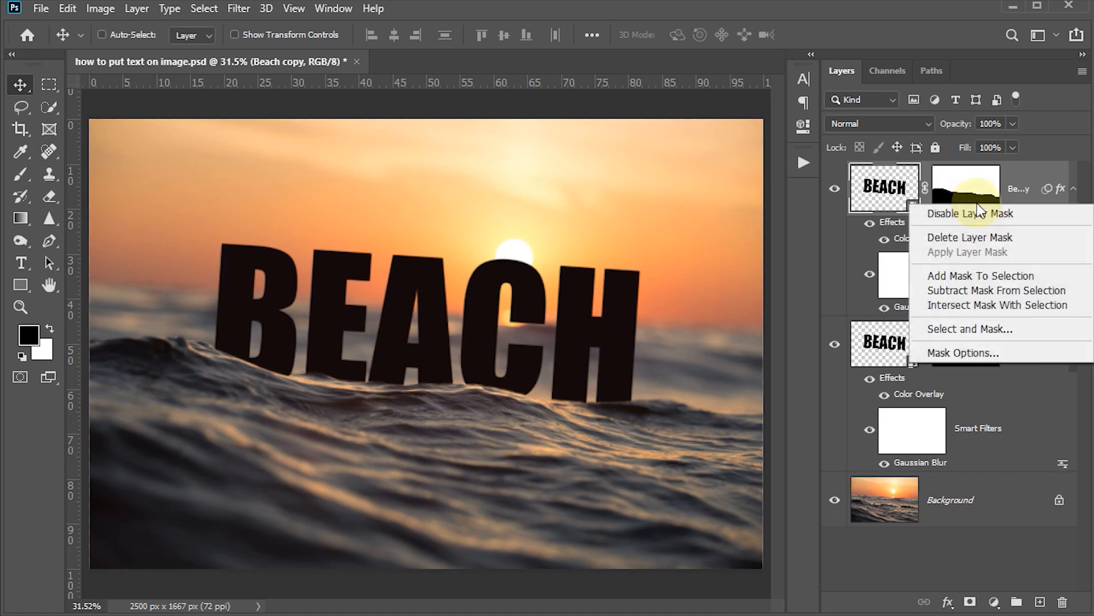
left_click(975, 236)
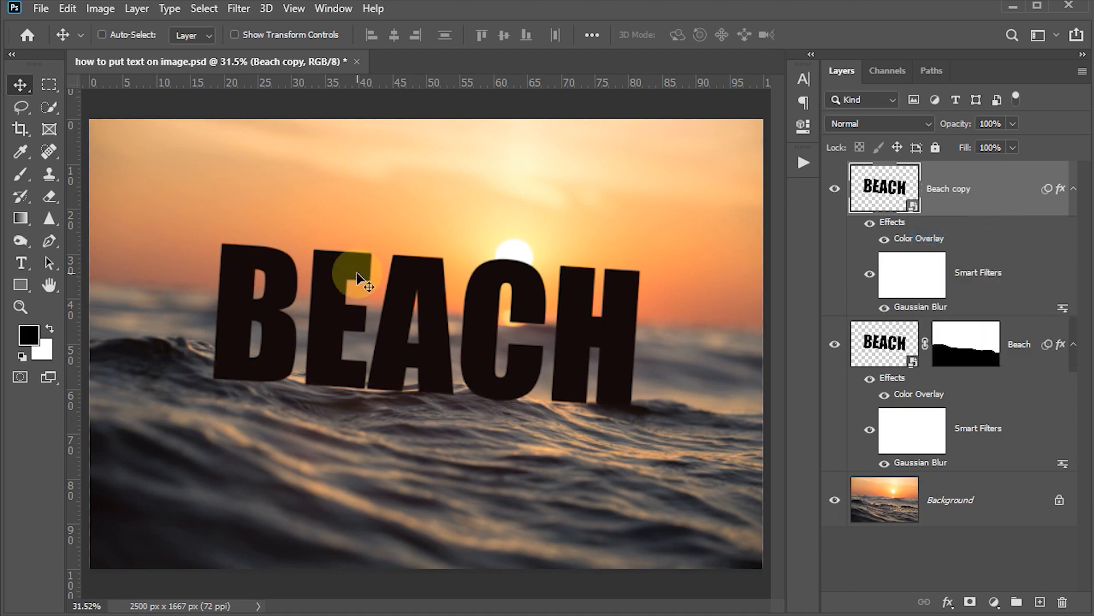
Step: Flip the Beach copy vertically and move it down onto the water below the original text
key("ctrl+t")
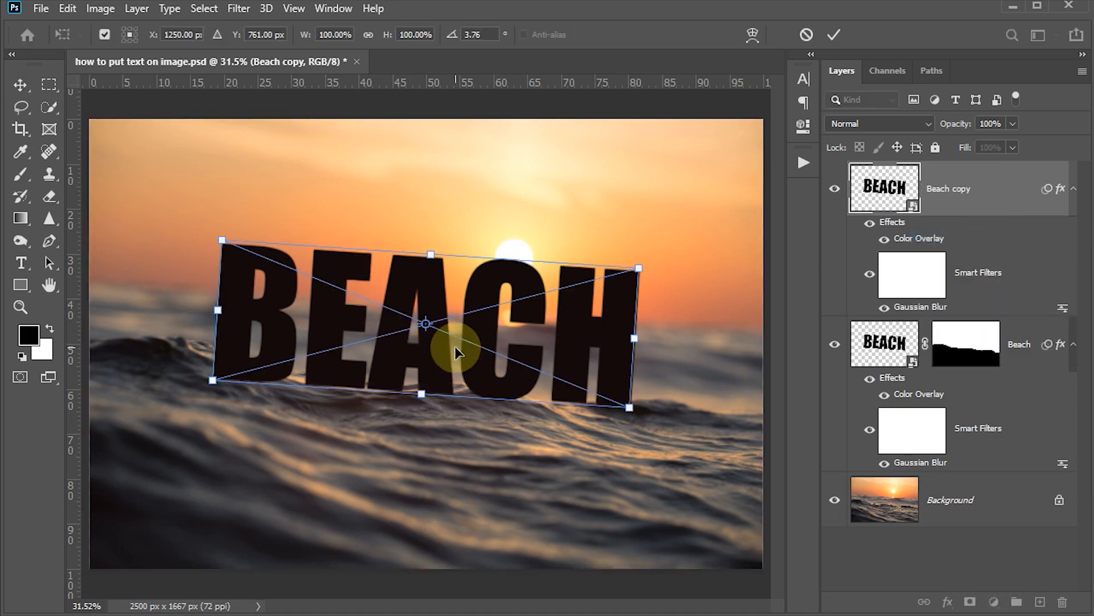
right_click(432, 354)
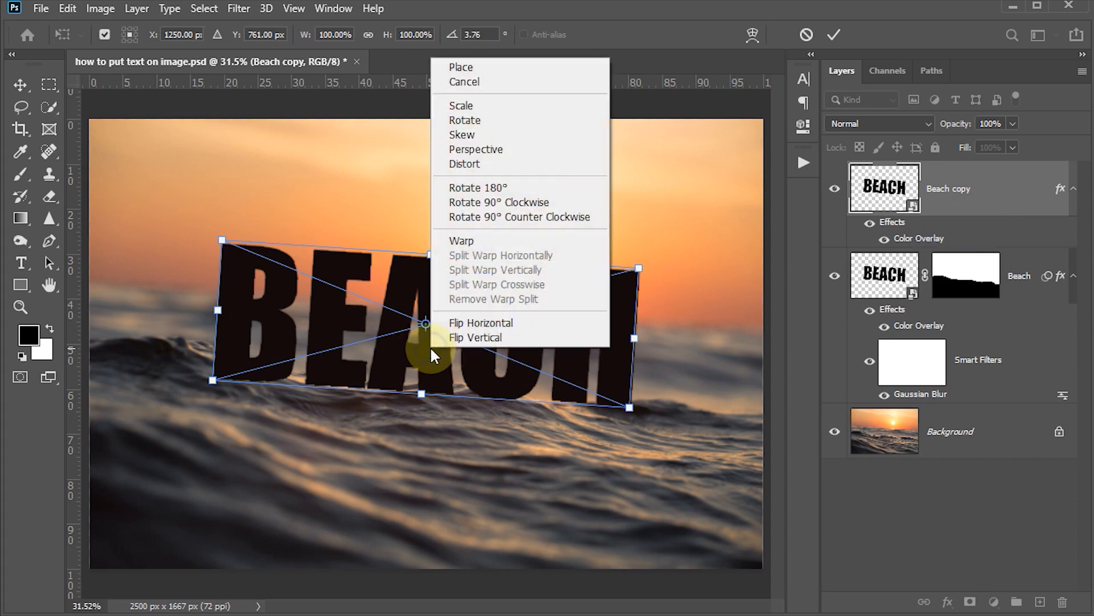
left_click(461, 337)
left_click_drag(500, 309, 508, 476)
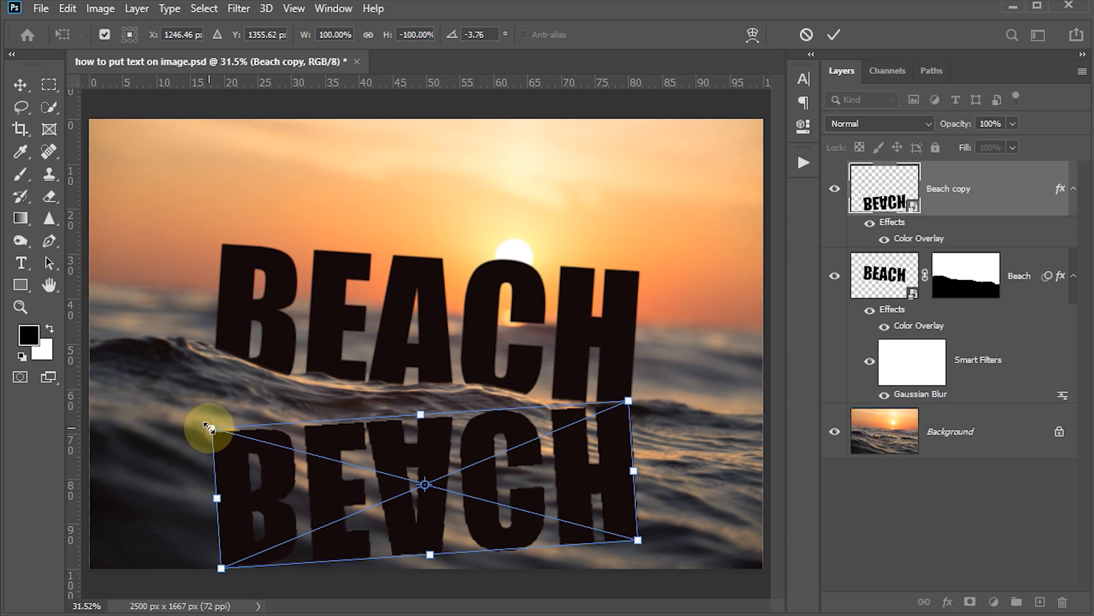
Step: Distort the flipped copy by its corners so it slants down along the wave line directly beneath the original letters
left_click_drag(209, 427, 211, 355)
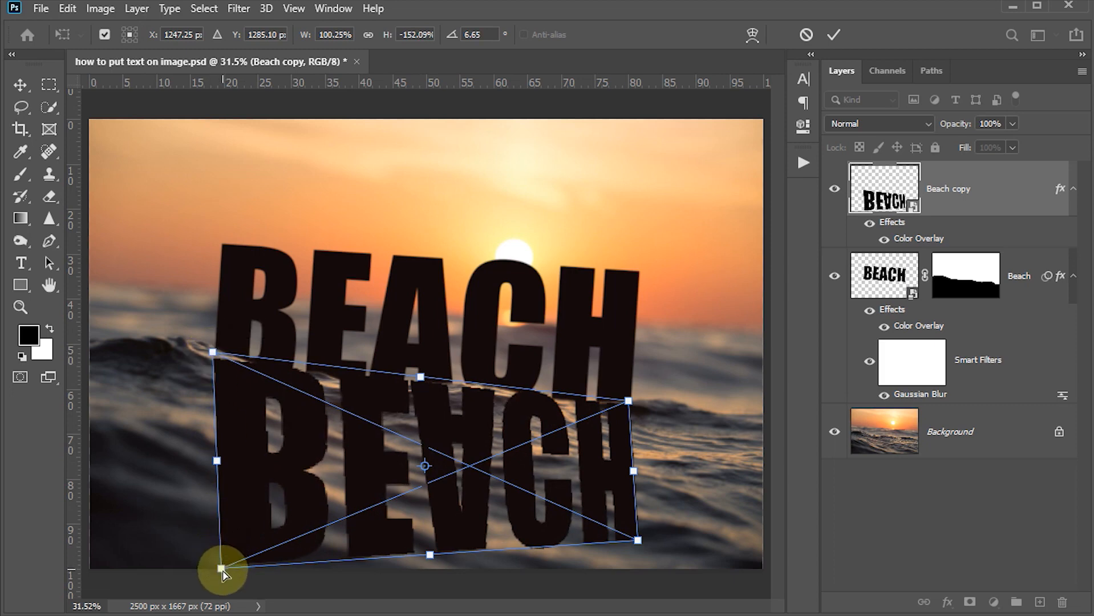
left_click_drag(221, 568, 216, 486)
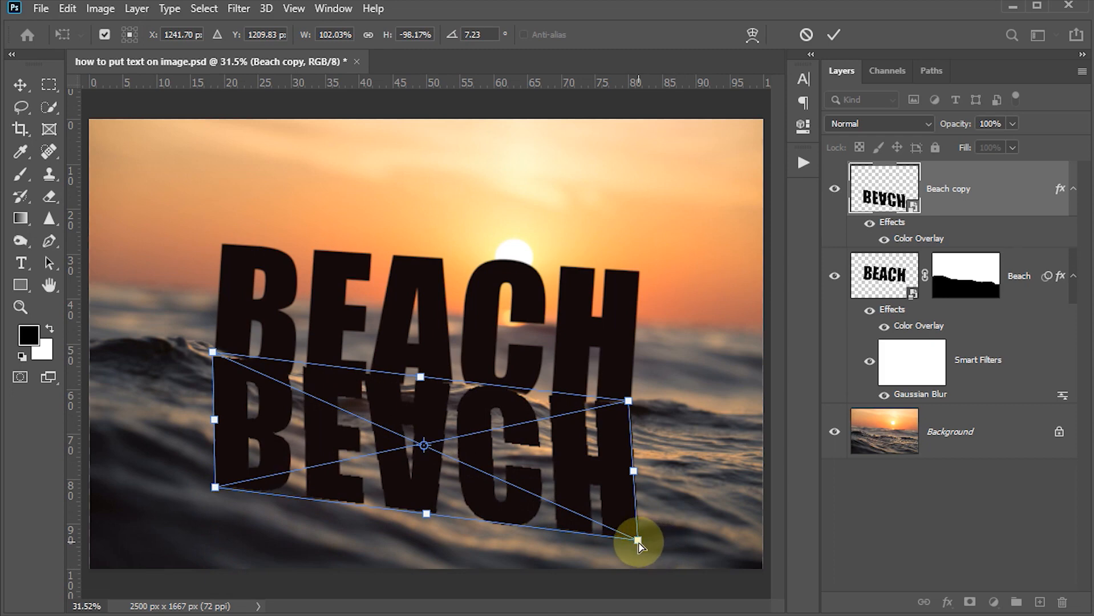
left_click_drag(639, 538, 625, 533)
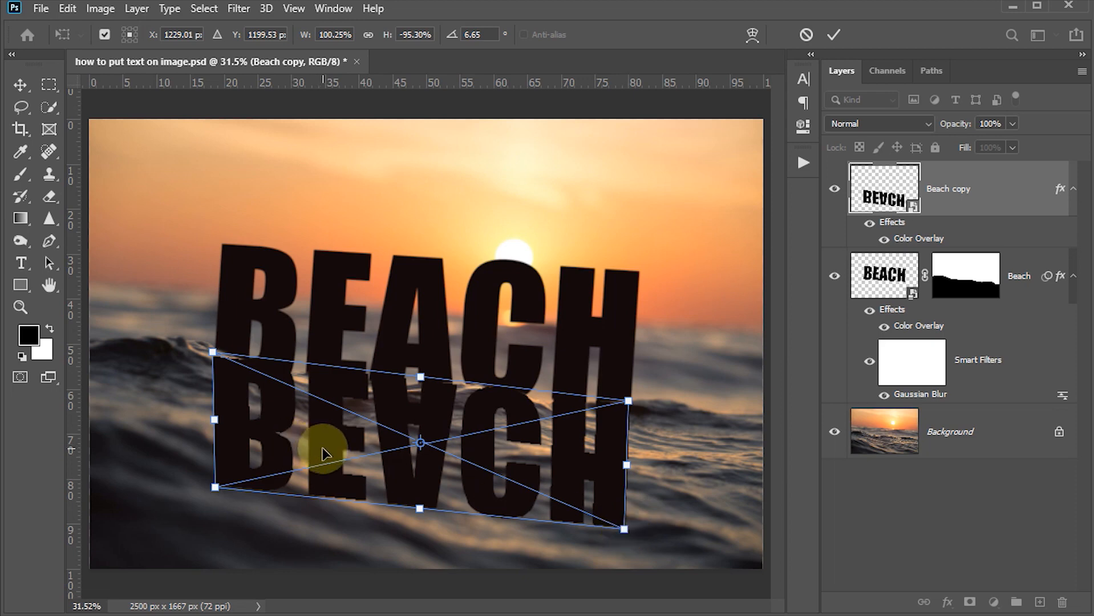
left_click(833, 36)
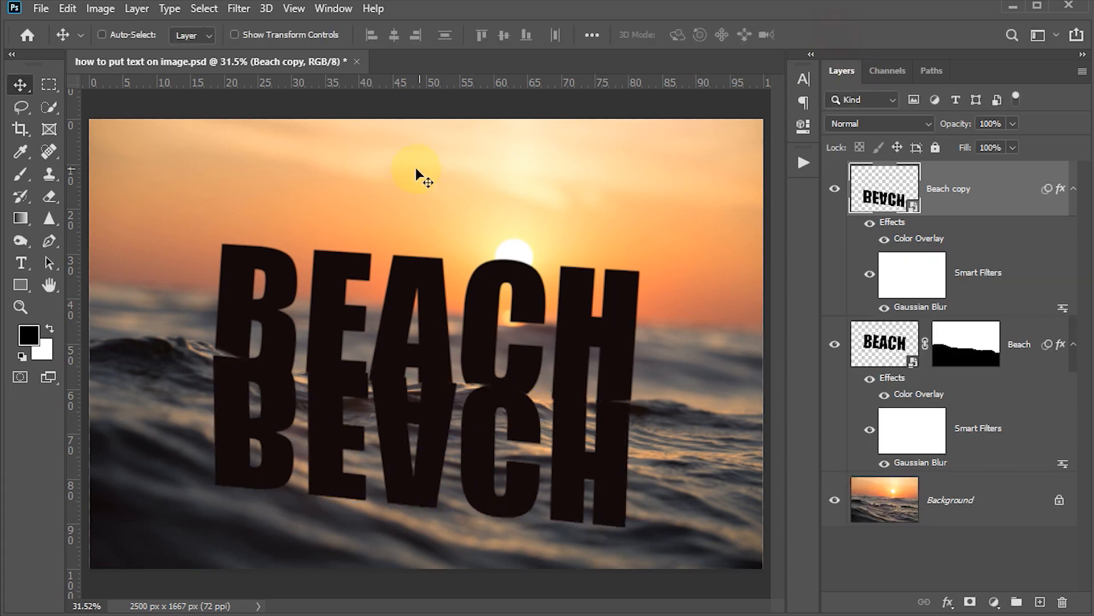
Step: Set the Gaussian Blur smart filter radius on the Beach copy layer to 55 pixels
double_click(914, 309)
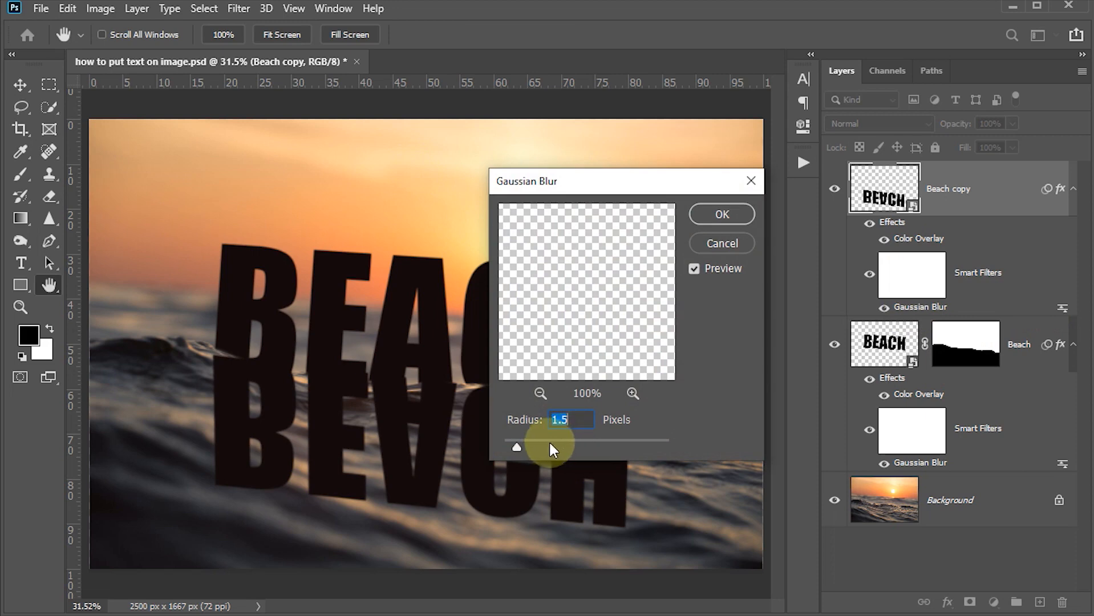
left_click_drag(547, 451, 548, 451)
double_click(580, 419)
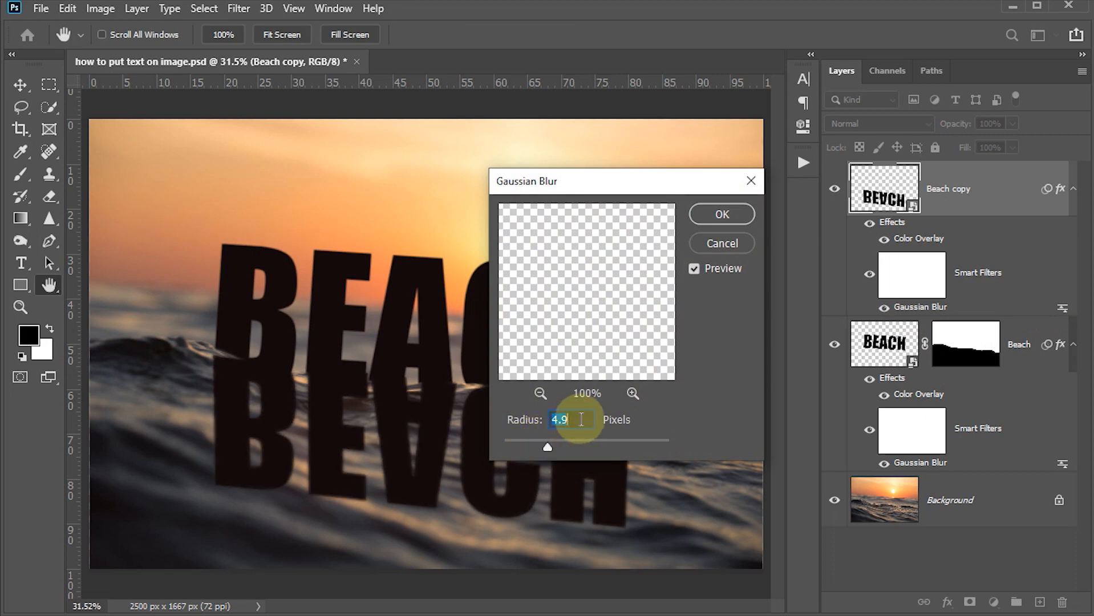
type("50")
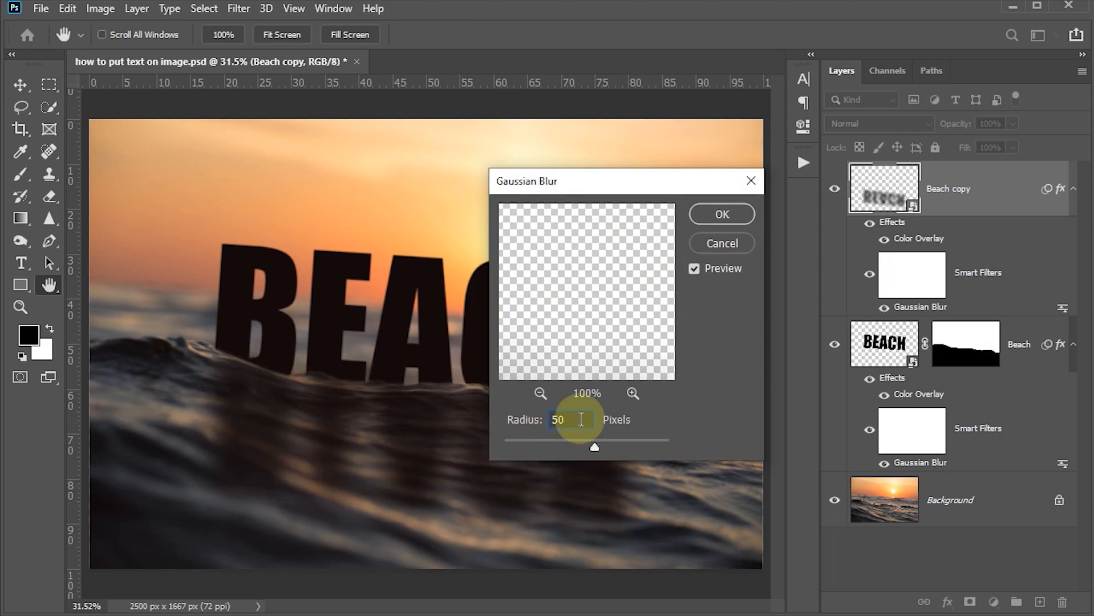
left_click_drag(588, 420, 525, 419)
type("55")
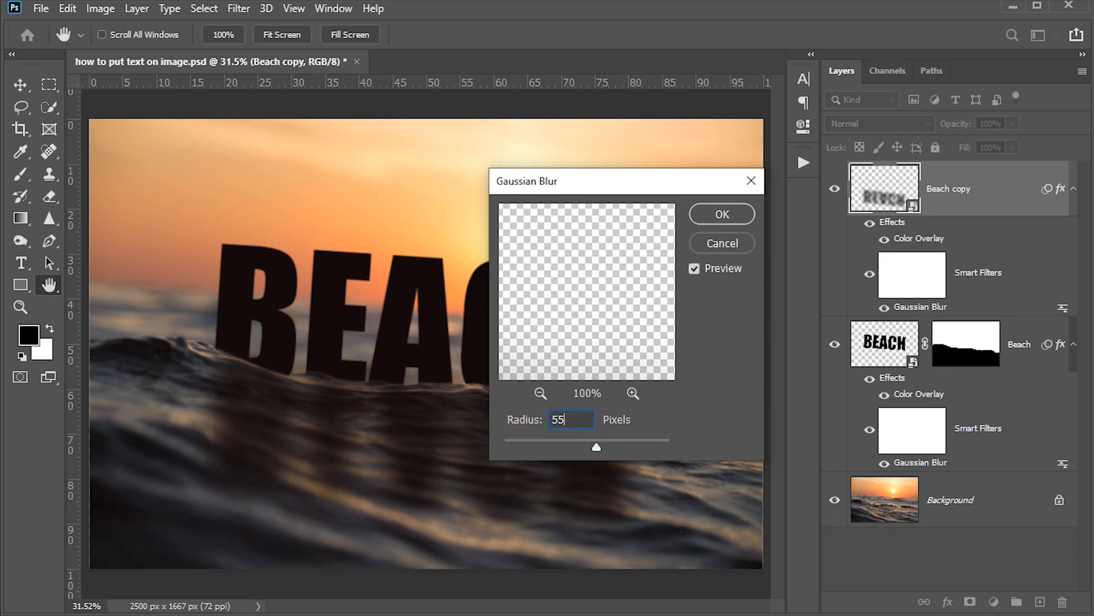
left_click(721, 215)
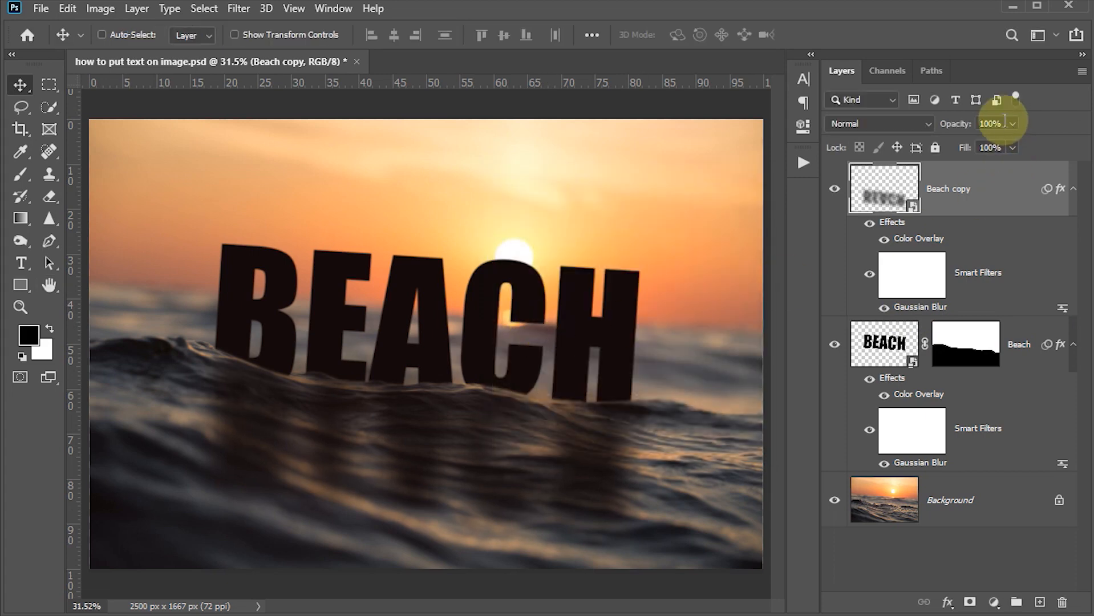
Step: Lower the opacity of the Beach copy reflection layer to 55%
double_click(1002, 124)
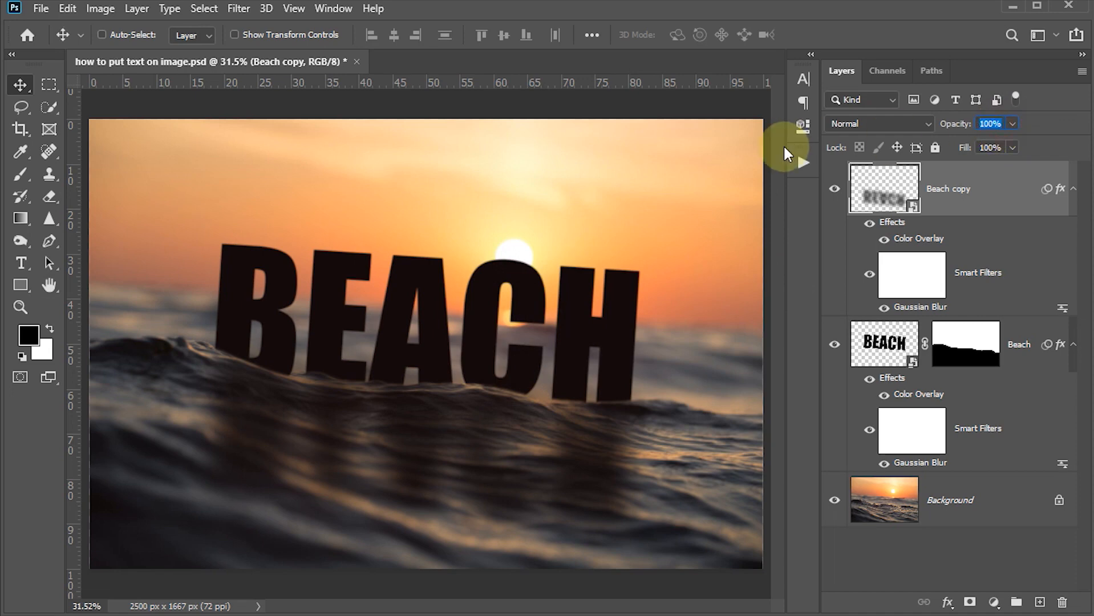
type("65")
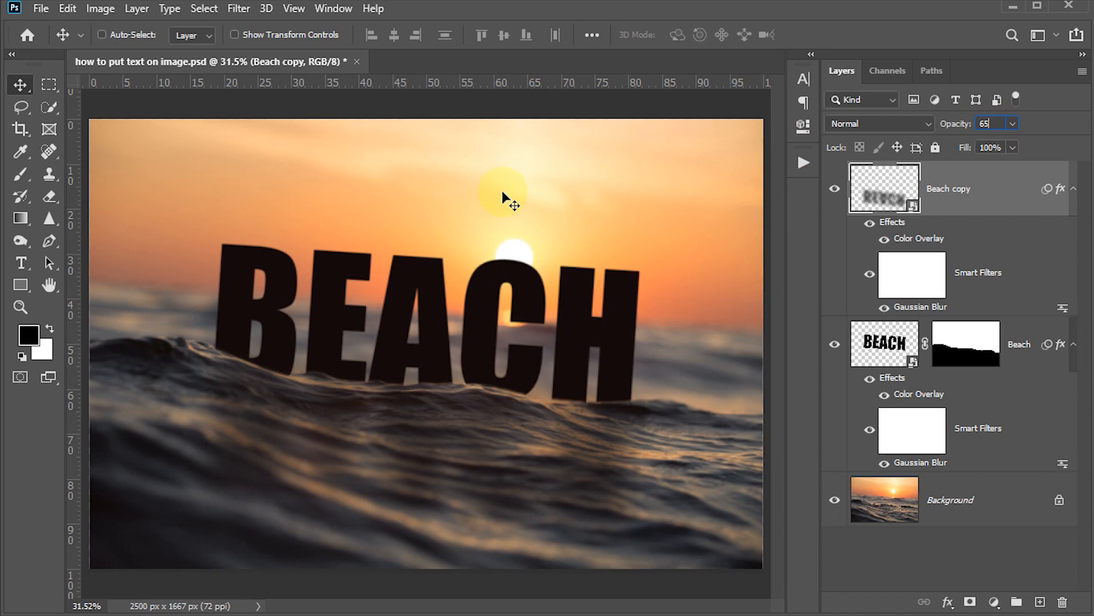
key("Return")
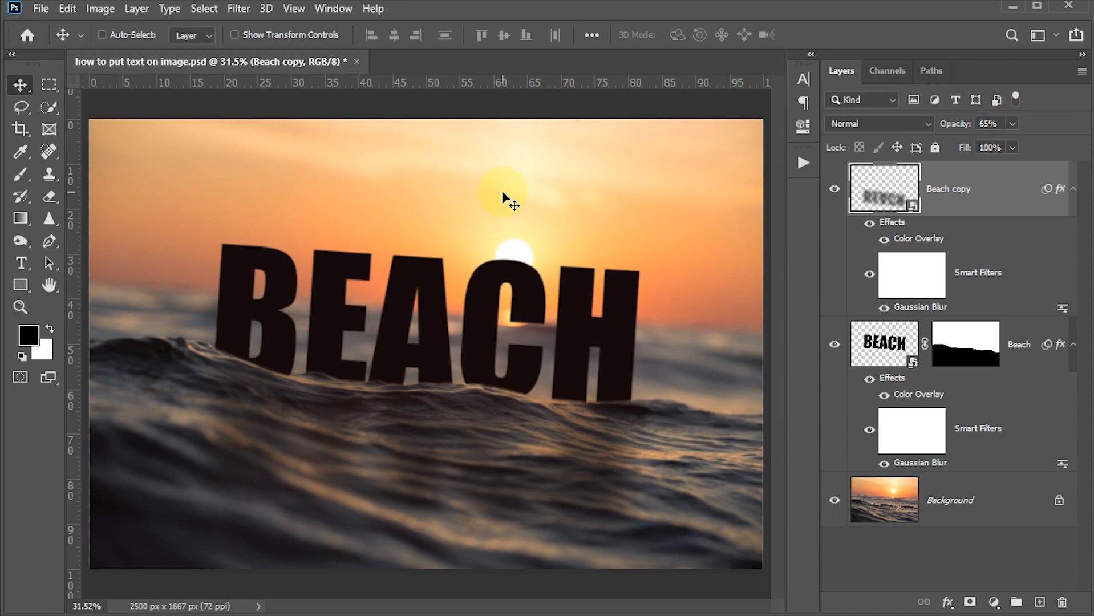
left_click(1000, 124)
type("55")
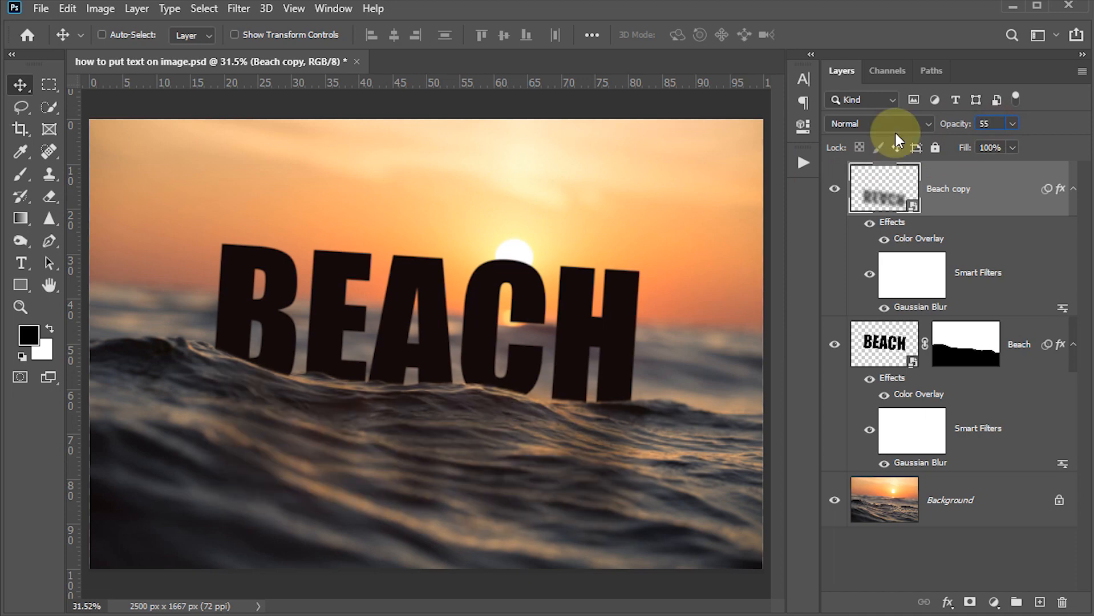
key("Return")
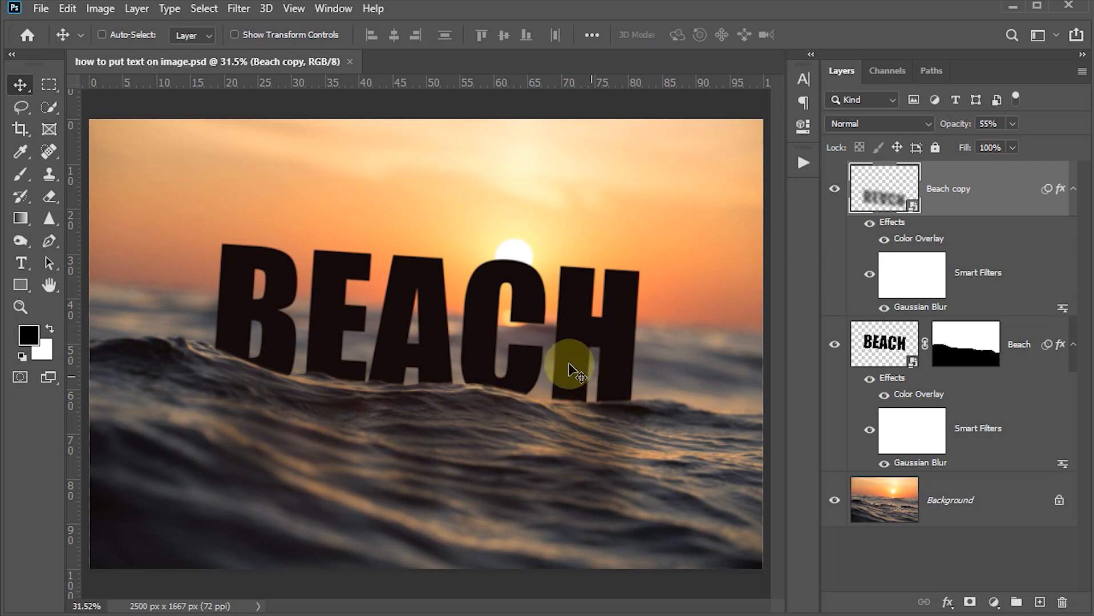
Step: Add a Gradient Fill layer above the Beach copy layer and open its gradient for editing
left_click(993, 603)
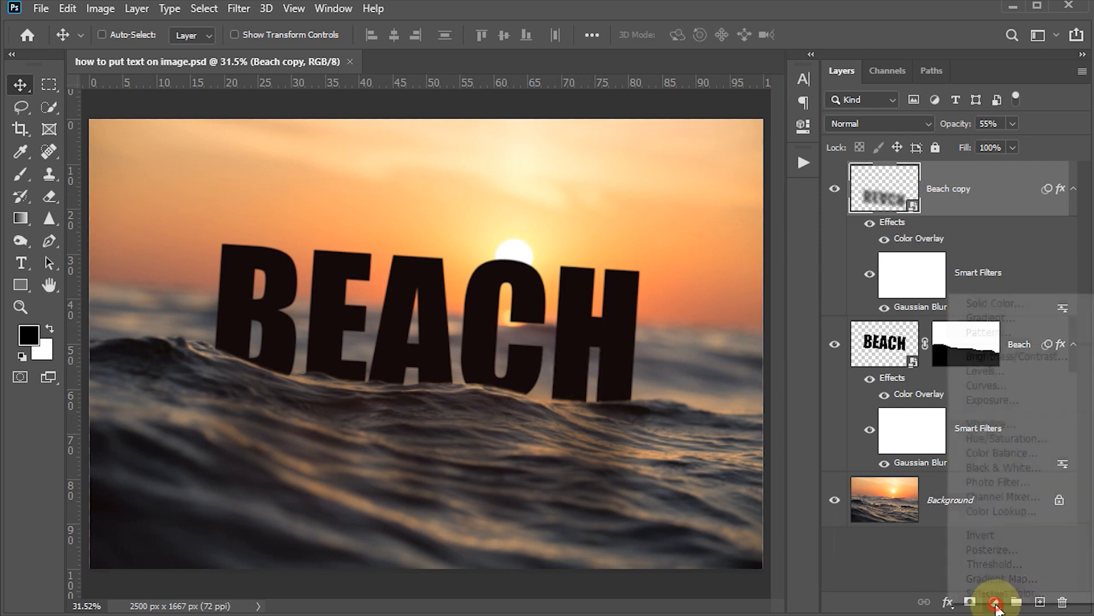
left_click(991, 319)
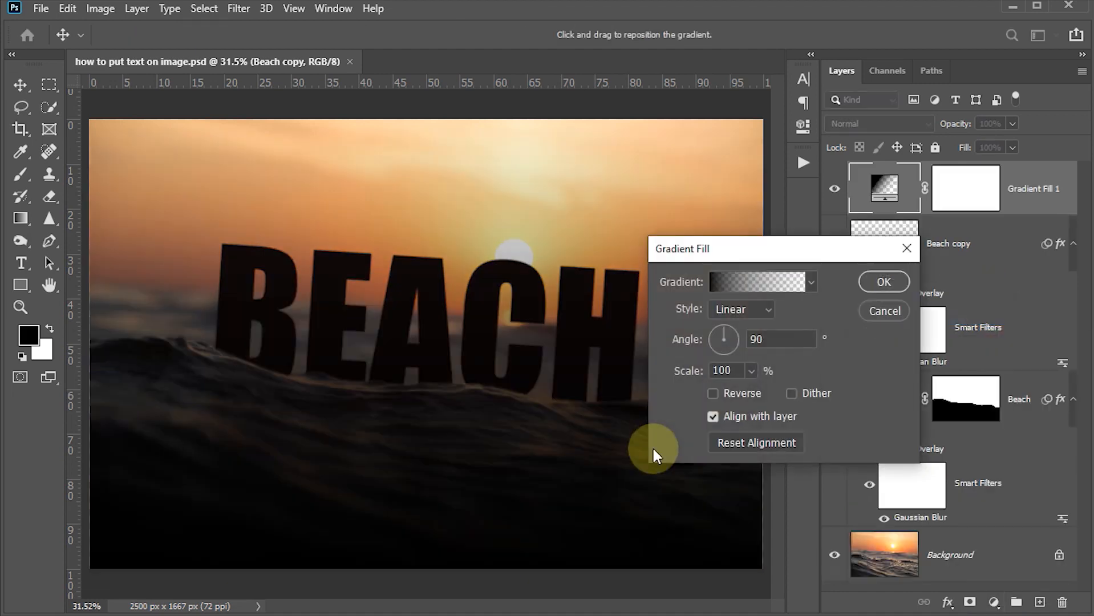
left_click_drag(767, 257, 753, 256)
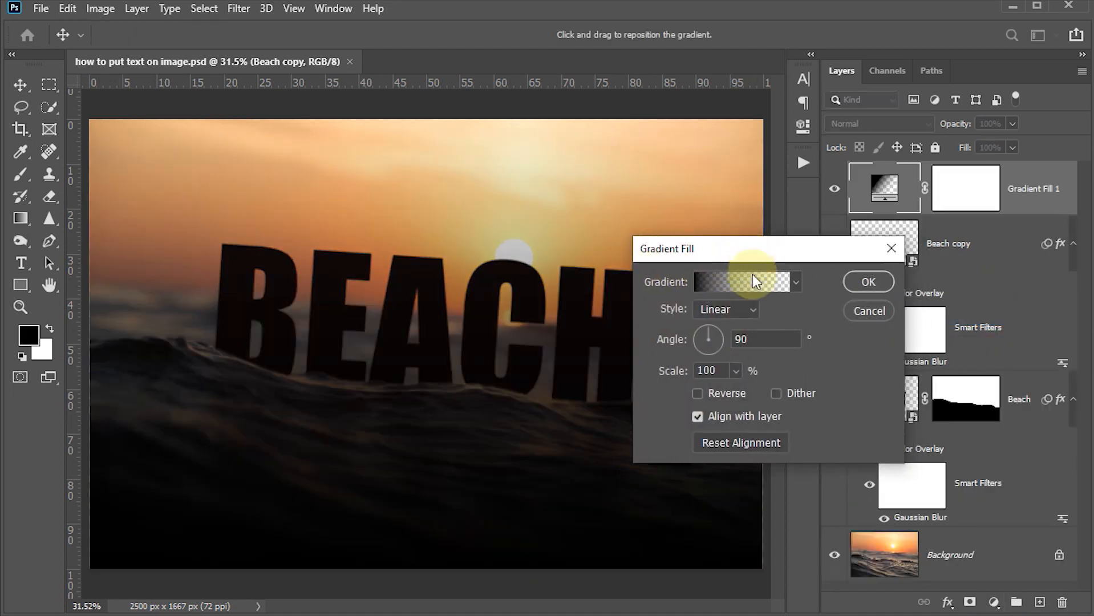
left_click(715, 281)
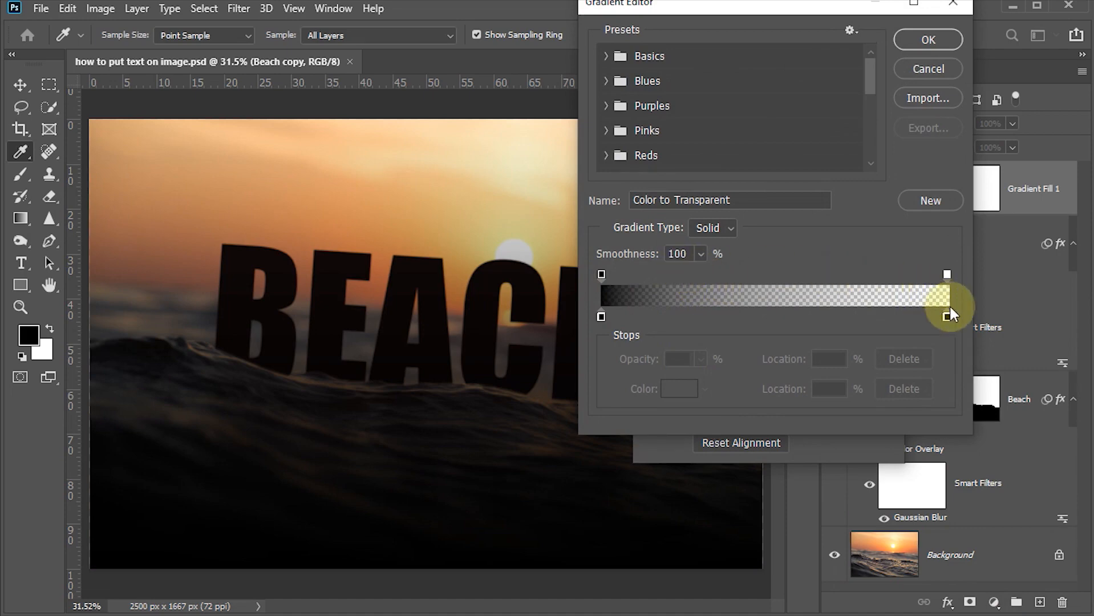
Step: Change the gradient's starting color stop to white (ffffff), keeping the opacity at the far end at 0%
left_click(947, 275)
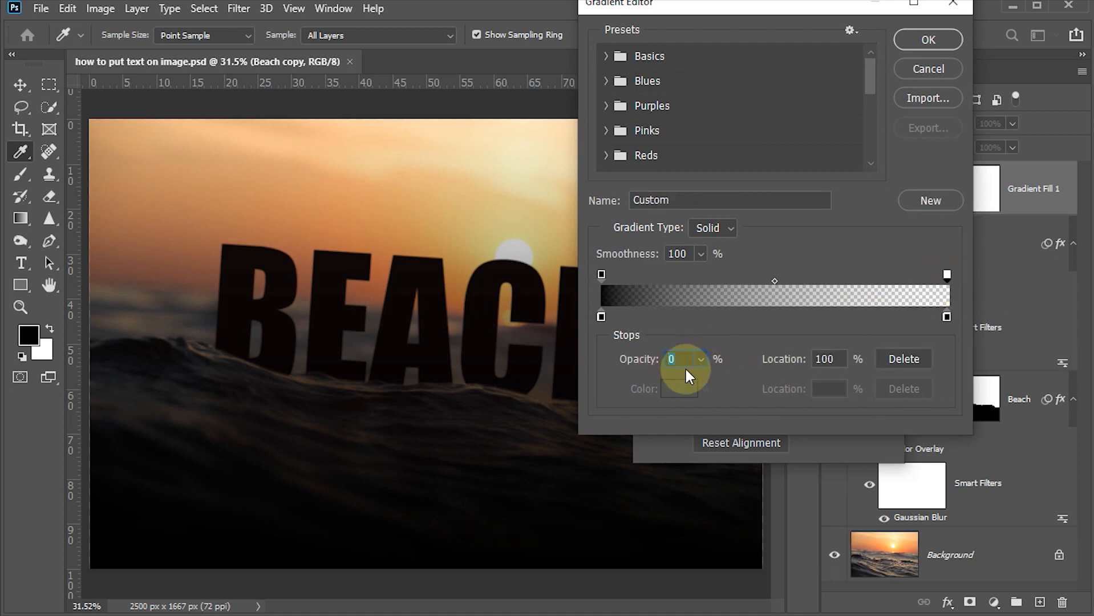
left_click(601, 317)
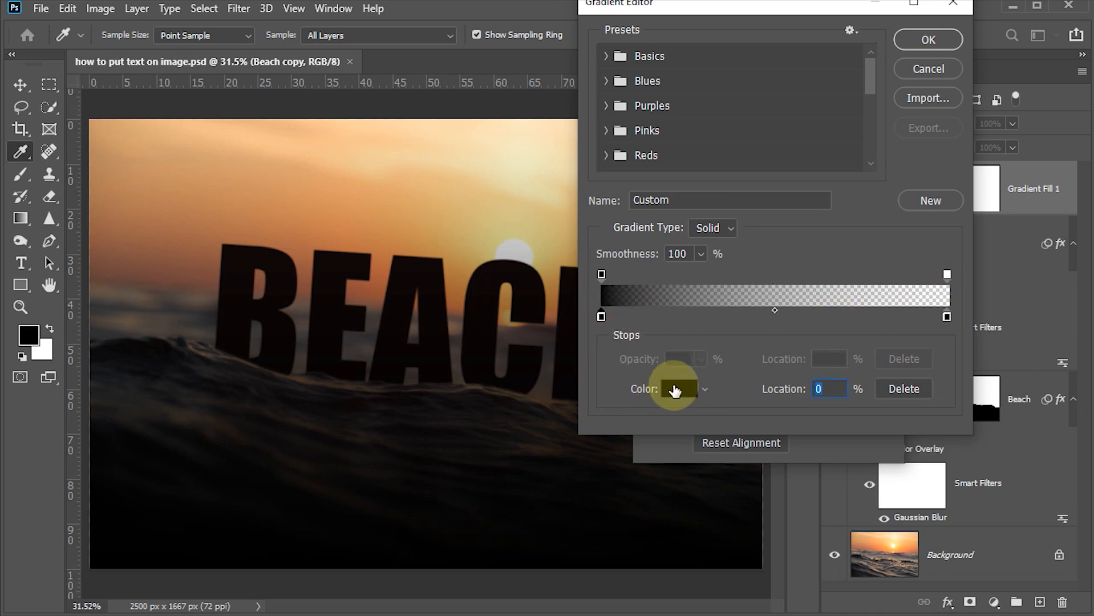
left_click(674, 389)
left_click_drag(677, 219, 589, 98)
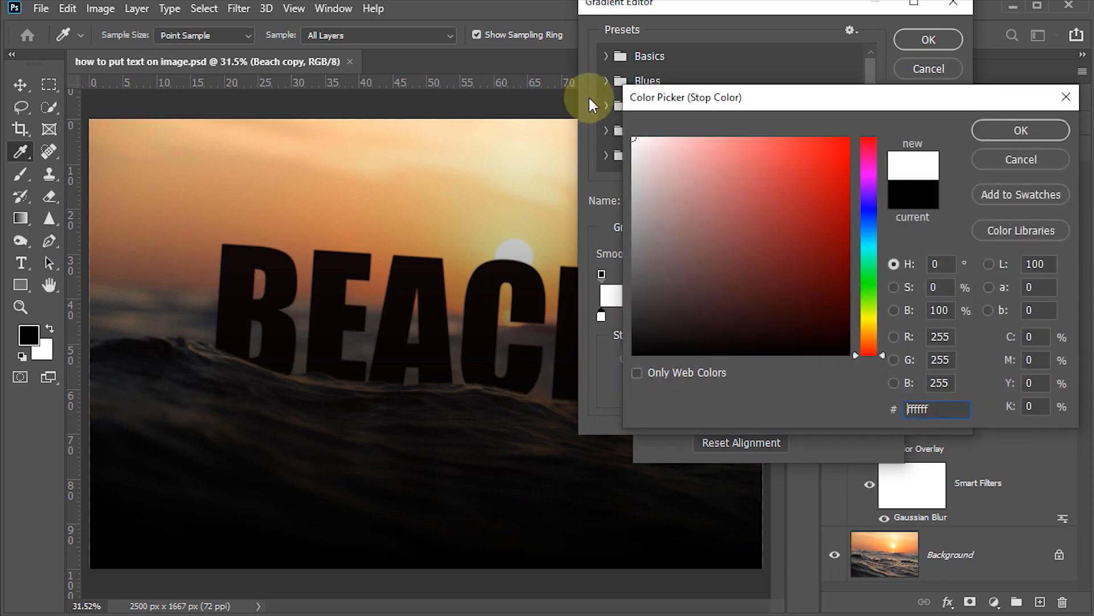
left_click(1014, 128)
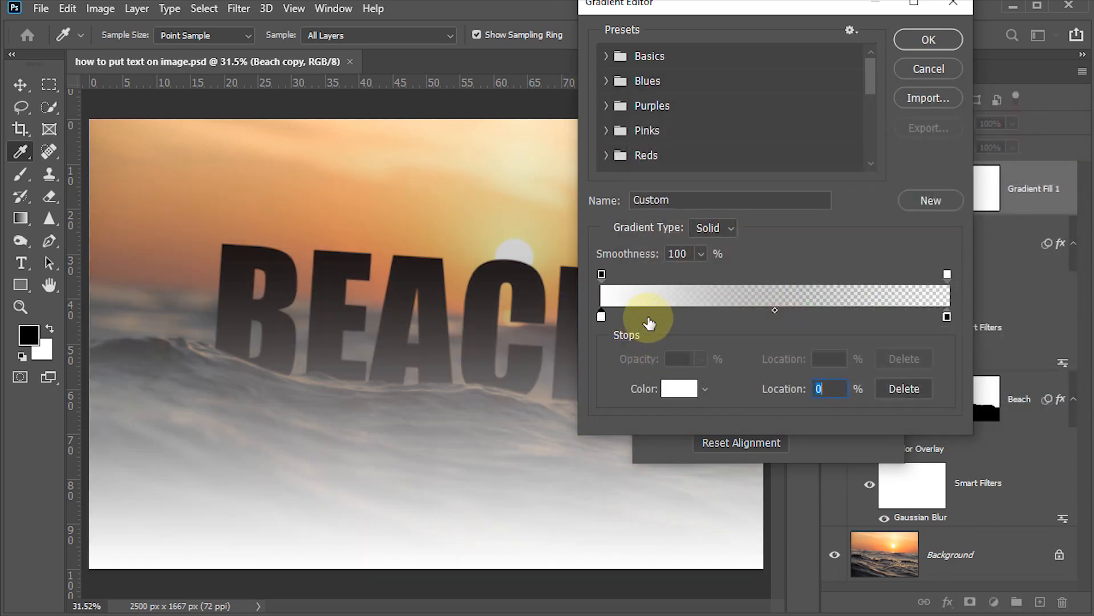
Step: Add a second color stop at 12% of the gradient and color it bright yellow (f6ff00)
left_click(646, 317)
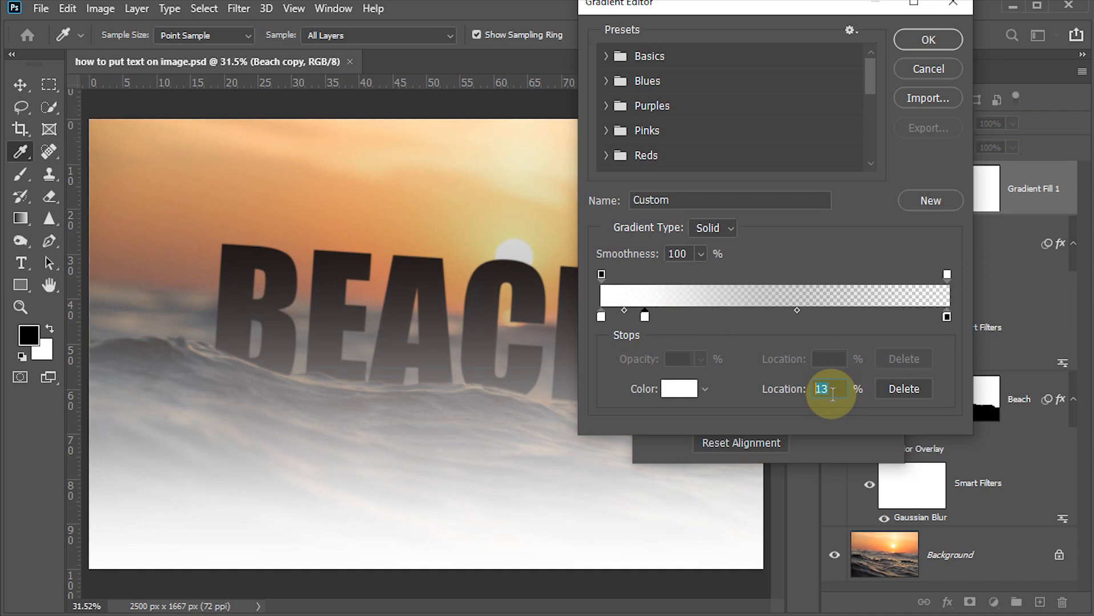
type("12")
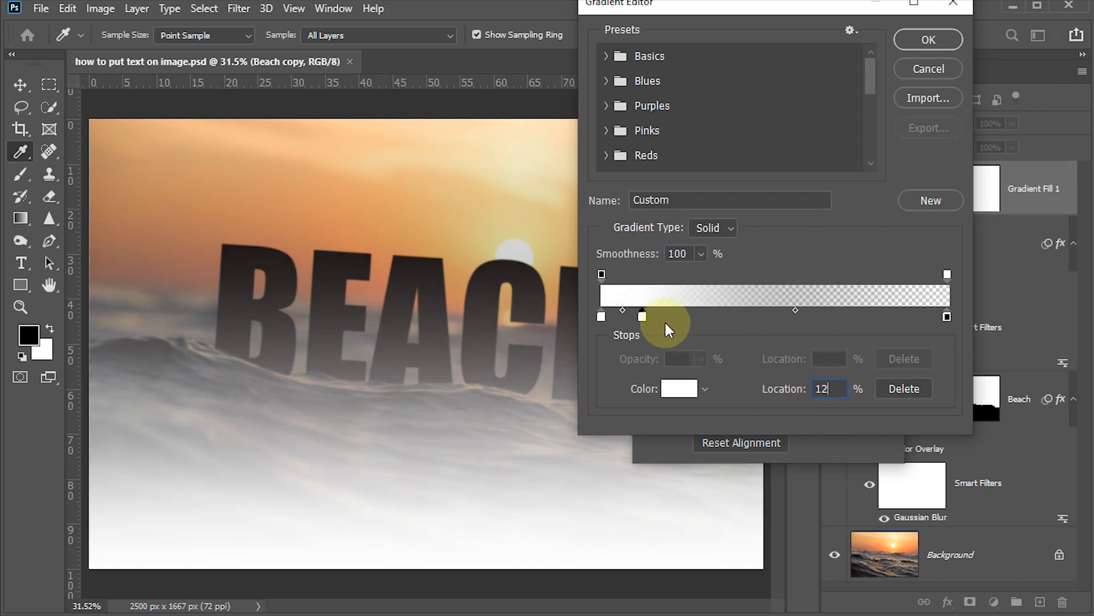
double_click(641, 314)
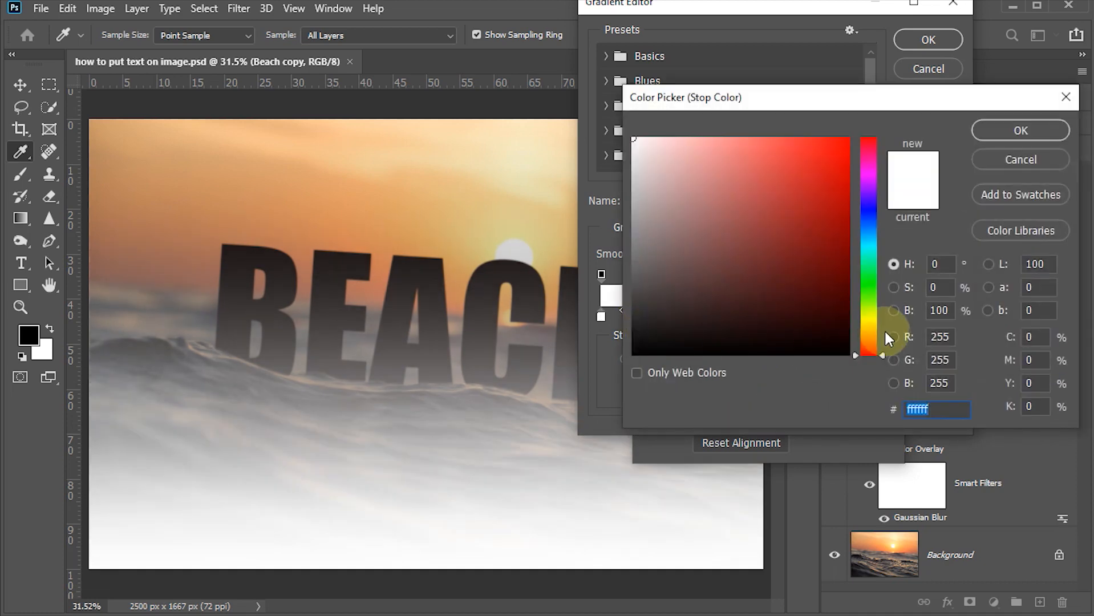
left_click_drag(882, 348, 866, 300)
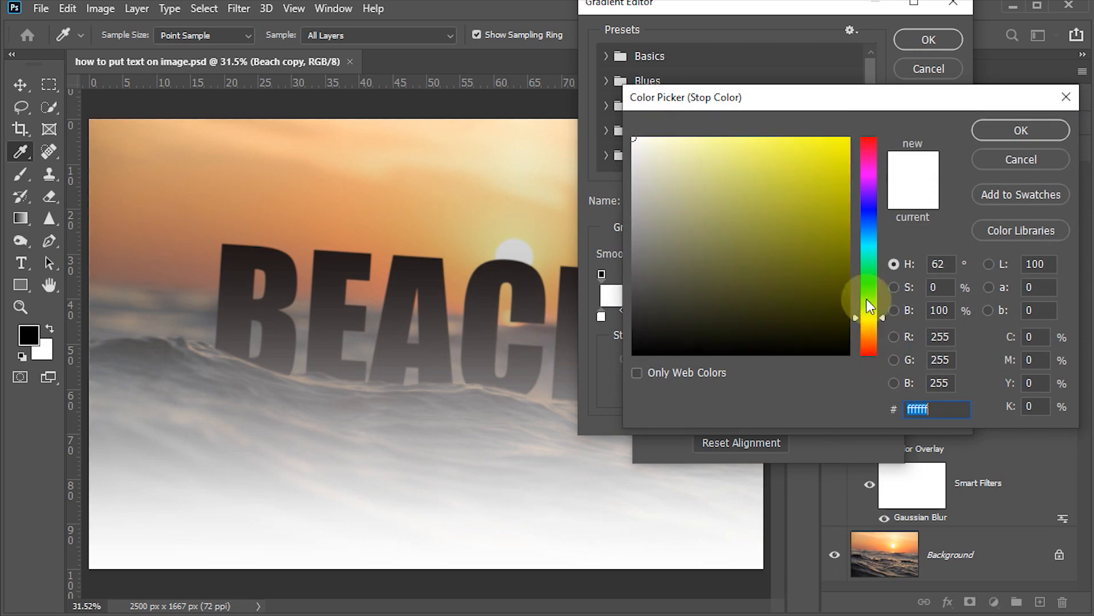
left_click(801, 212)
left_click(1006, 129)
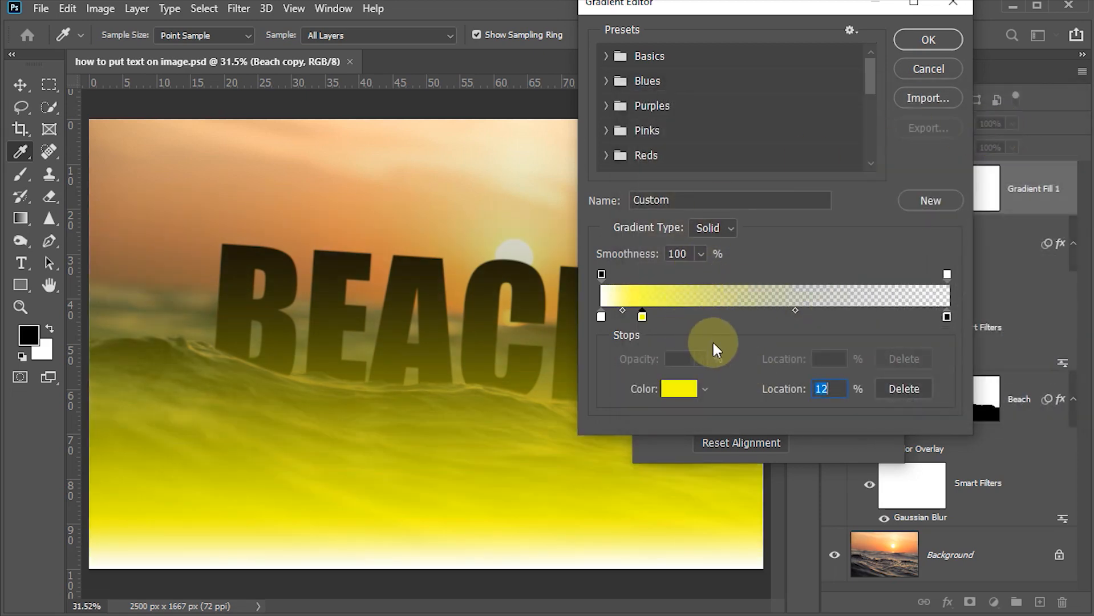
Step: Add a third color stop at 28% of the gradient and color it red
left_click(711, 317)
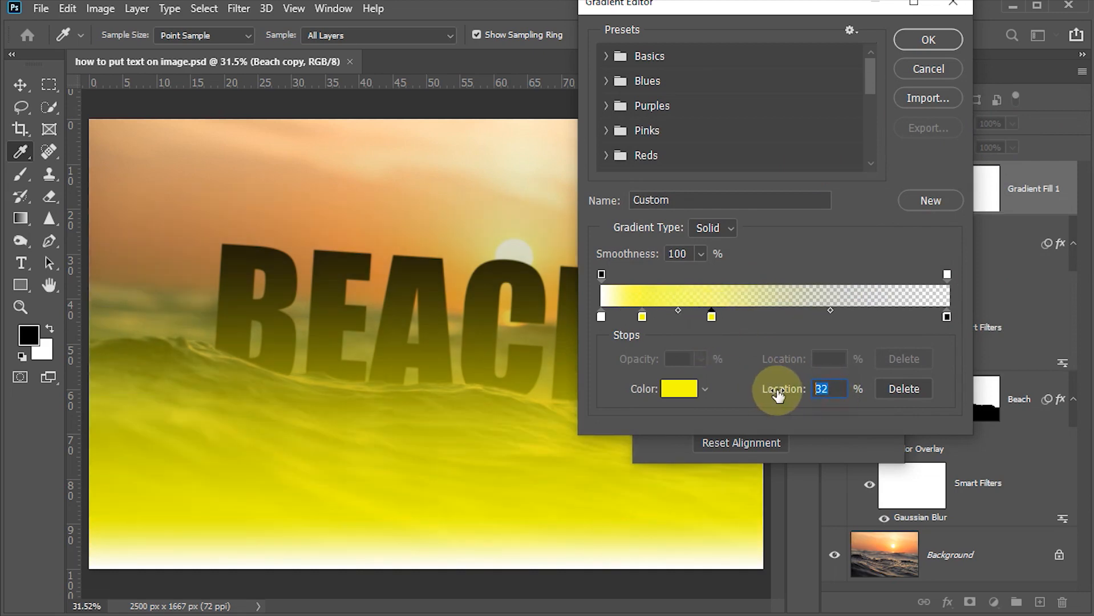
left_click_drag(778, 395, 776, 394)
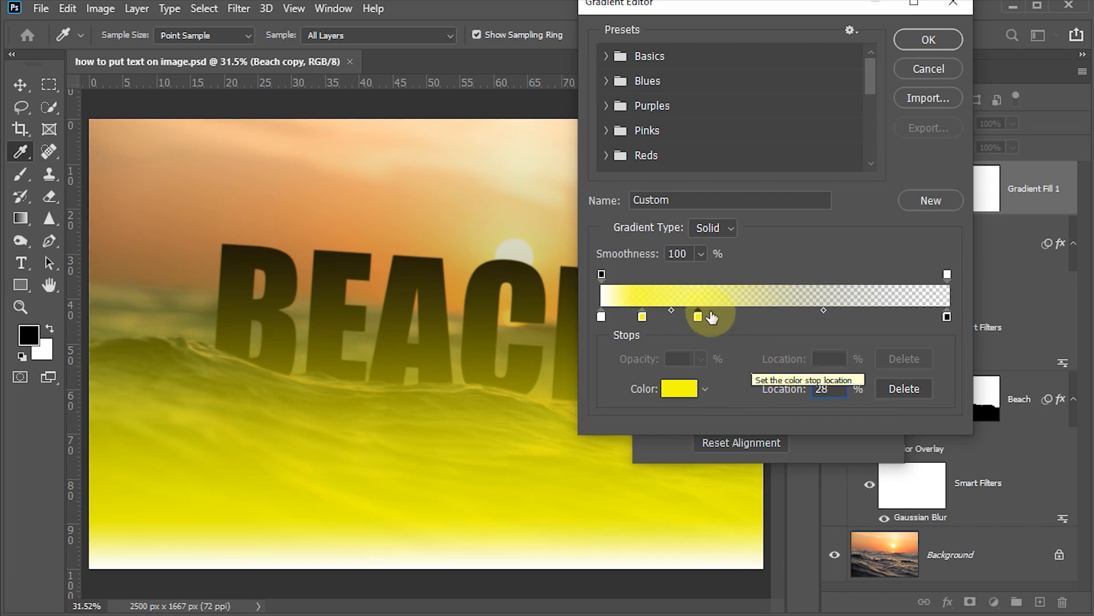
double_click(698, 318)
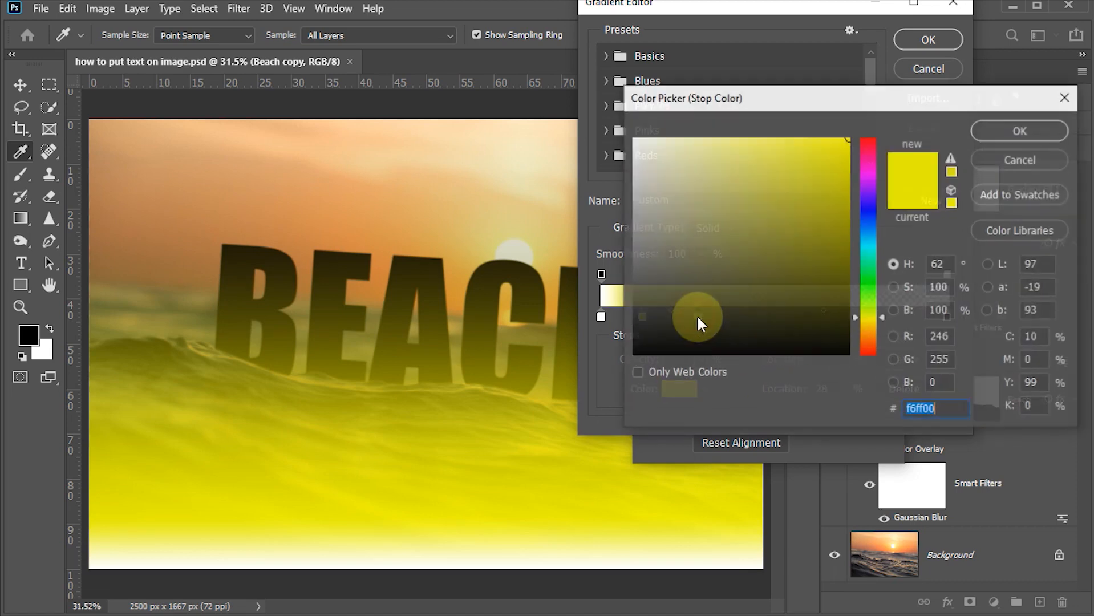
left_click(881, 140)
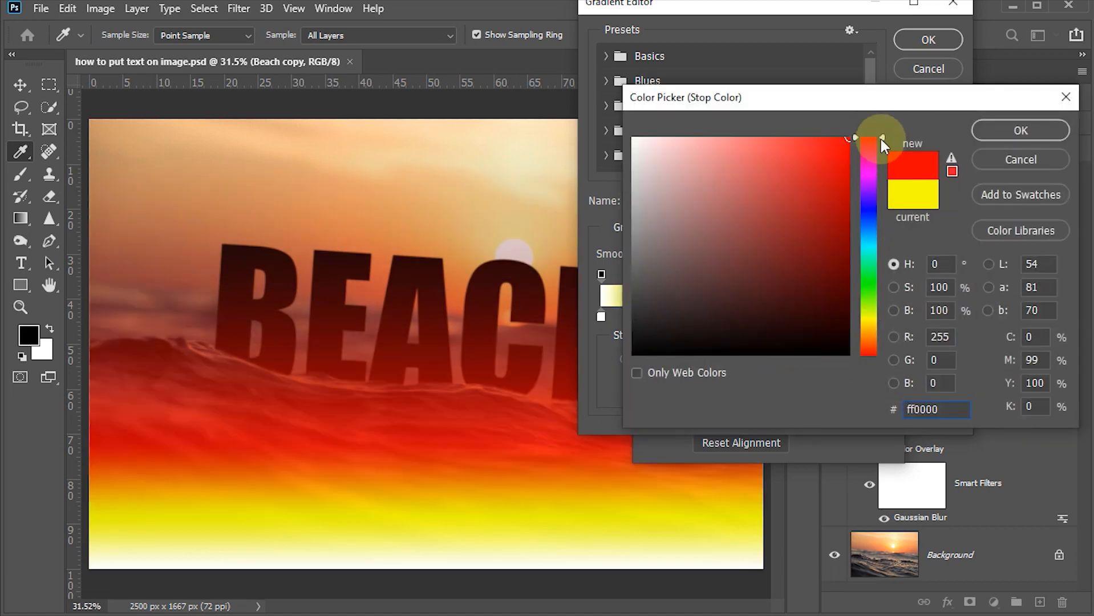
mouse_move(881, 139)
left_mouse_down()
mouse_move(842, 141)
mouse_move(846, 154)
left_mouse_up()
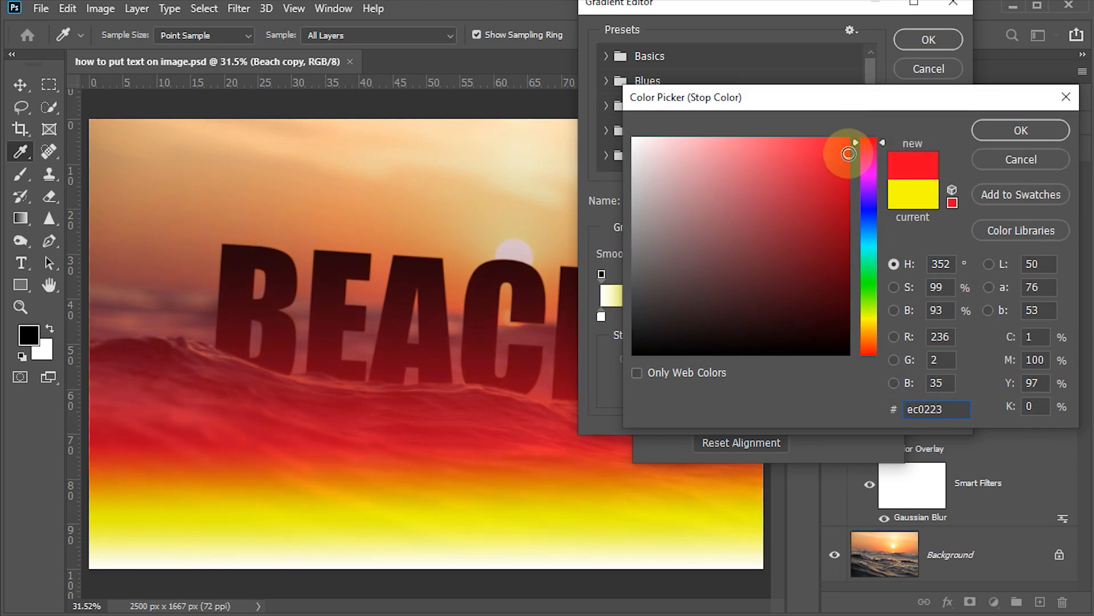
left_click(992, 130)
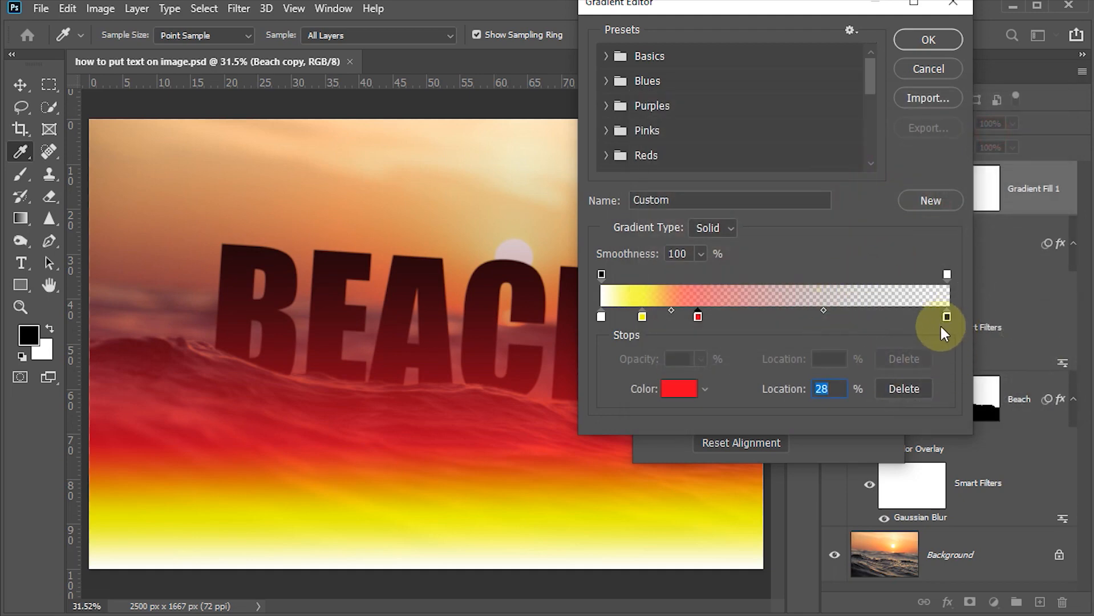
Step: Change the gradient's end color stop at 100% to white (ffffff) and accept the edited gradient
double_click(945, 317)
left_click_drag(687, 220, 572, 109)
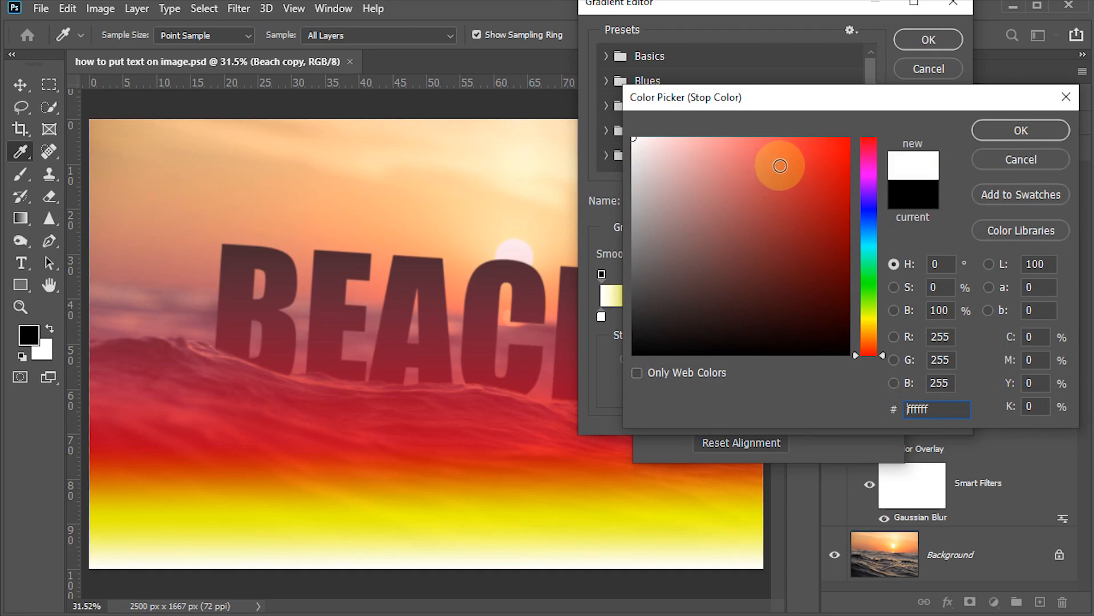
left_click(1006, 134)
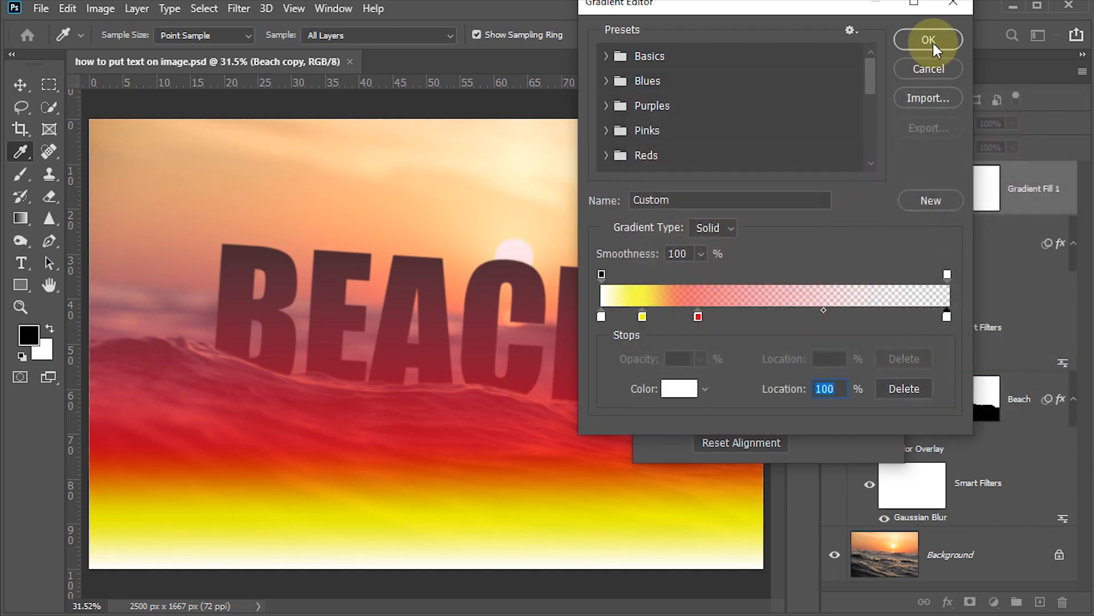
left_click(931, 41)
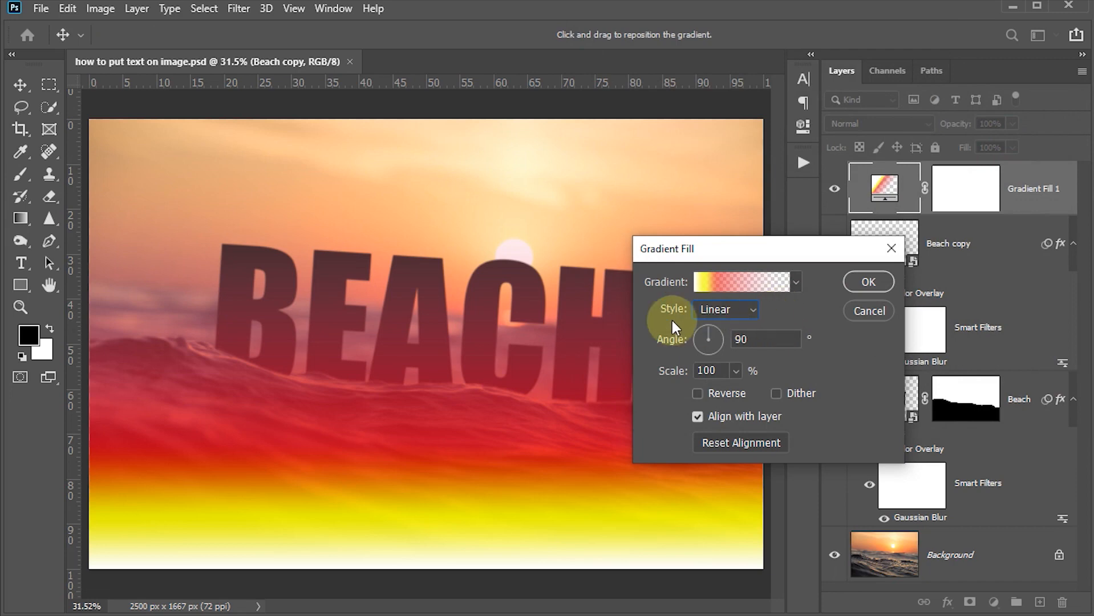
Step: Switch the gradient fill style to Radial and move its center up over the sun behind the letters
left_click(750, 315)
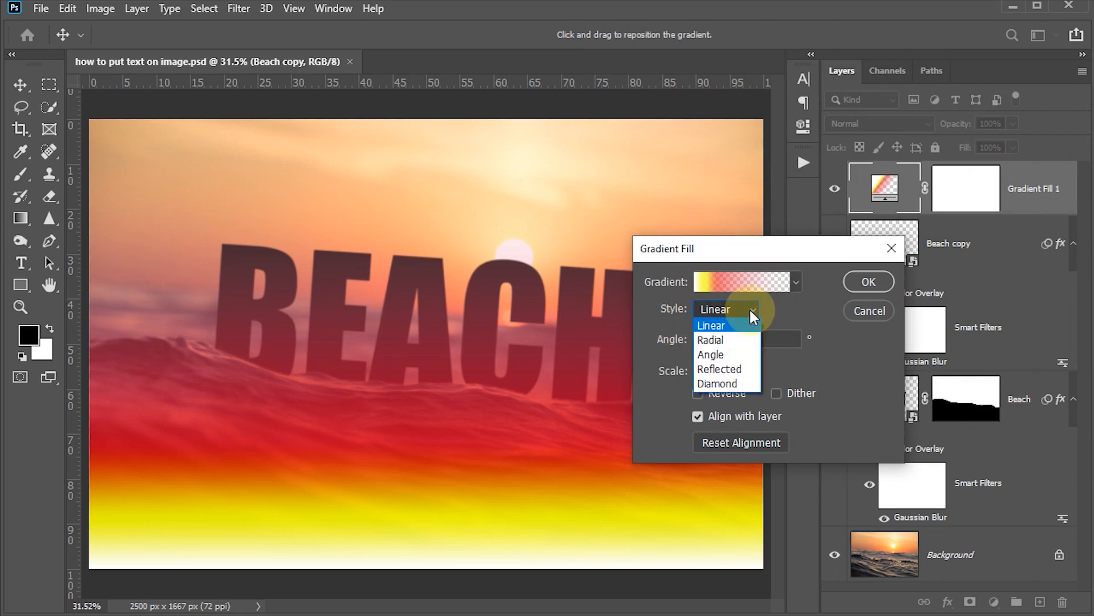
left_click(713, 340)
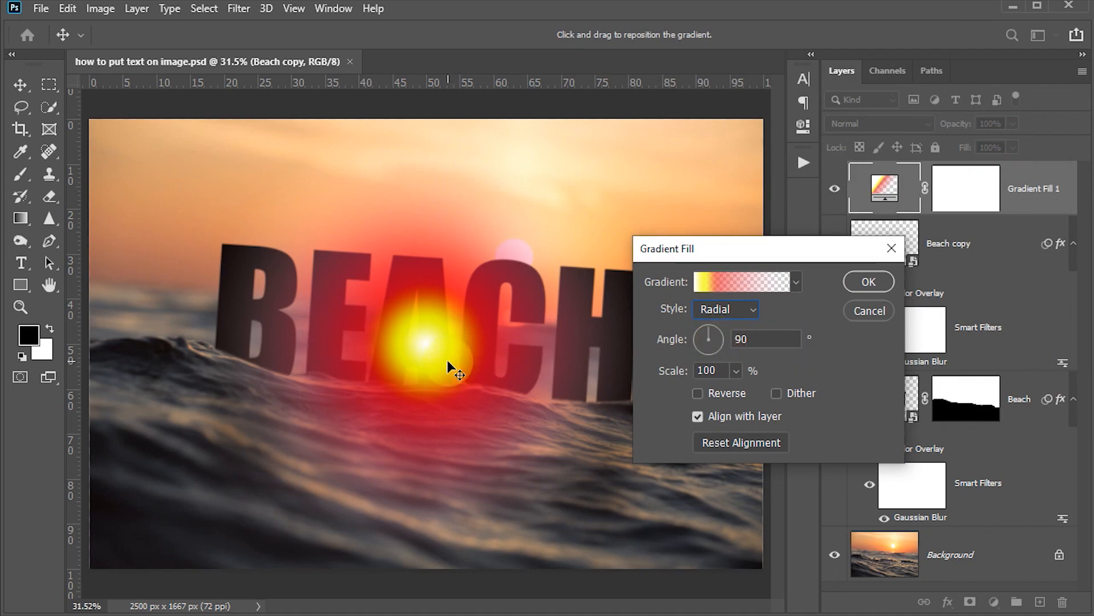
left_click_drag(436, 361, 519, 247)
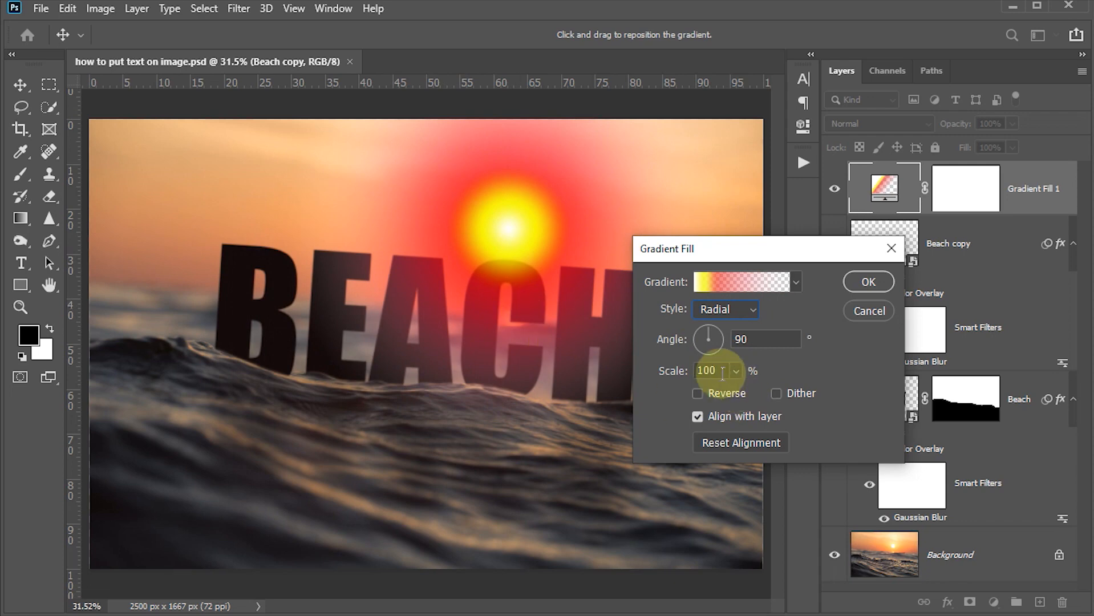
Step: Set the gradient fill's scale to 350%, enable dithering and accept the gradient fill
left_click_drag(723, 372, 654, 383)
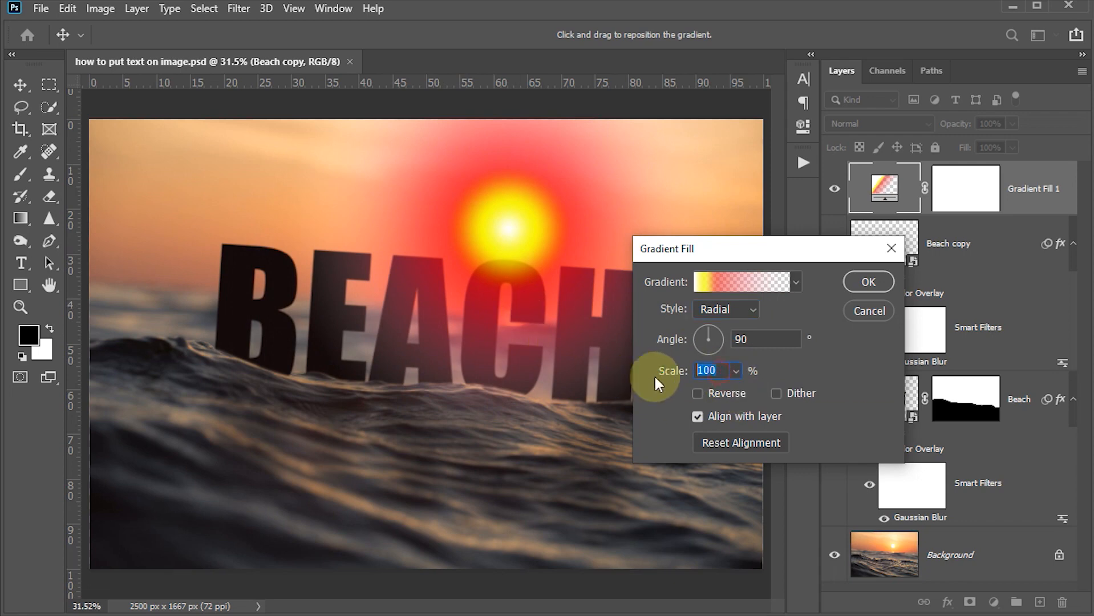
type("350")
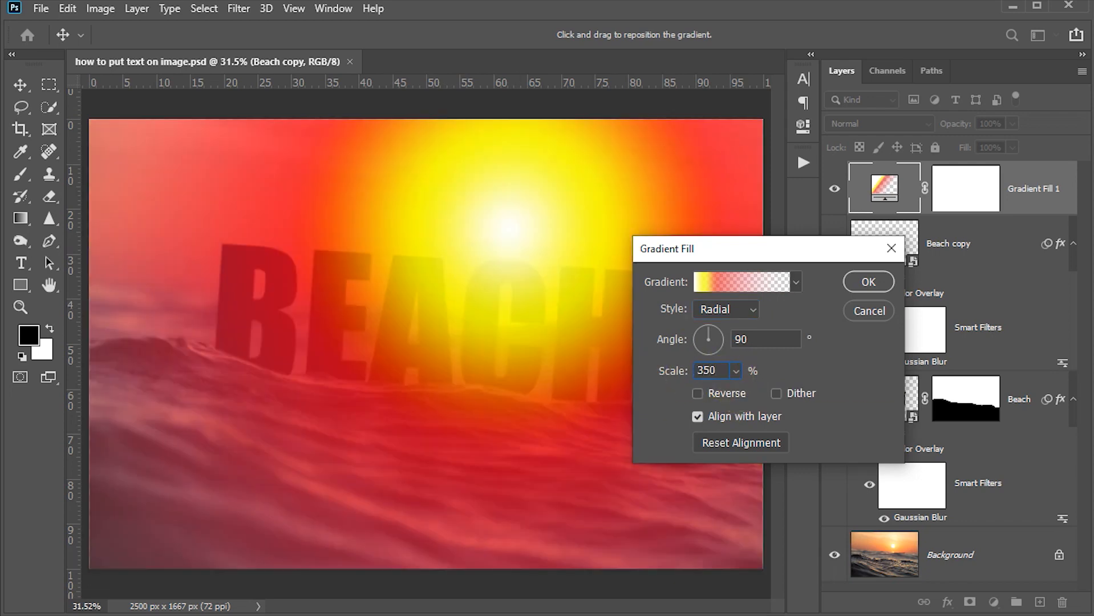
left_click(776, 392)
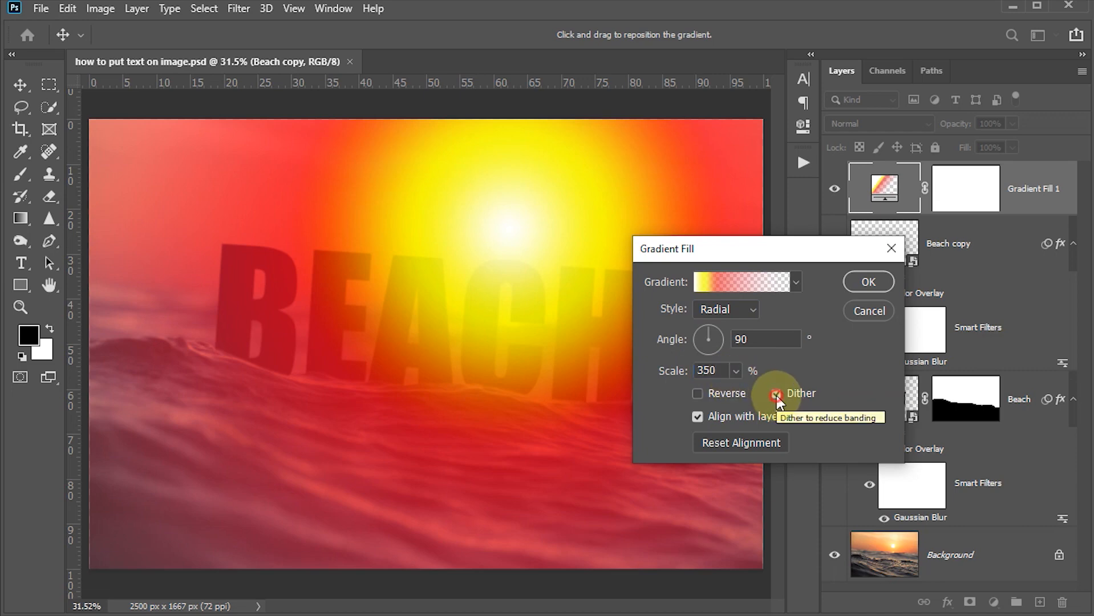
left_click(866, 282)
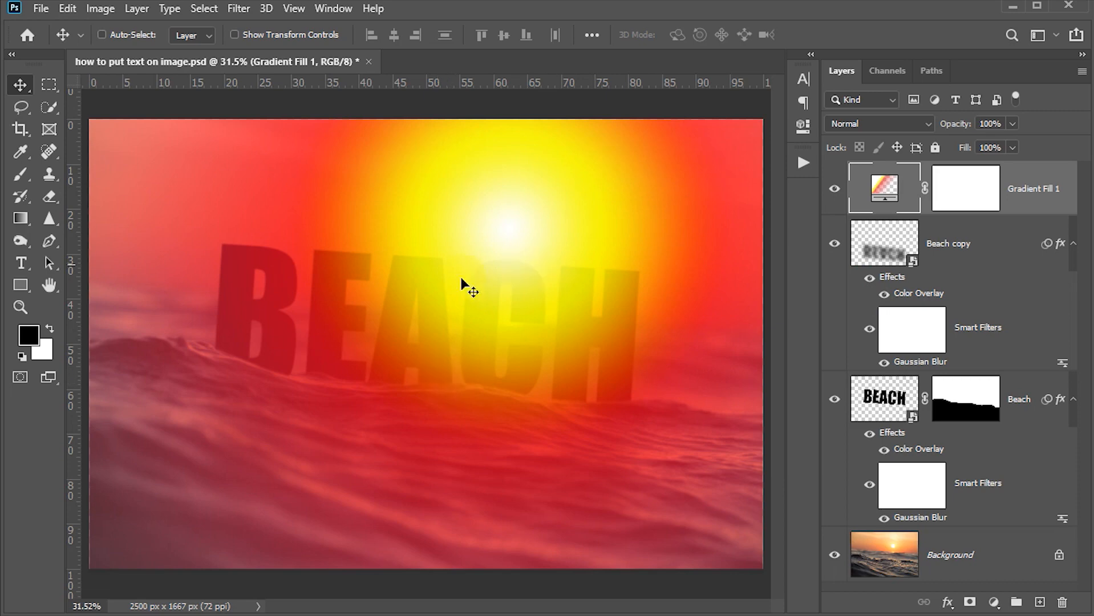
Step: Set the gradient fill layer's blend mode to Screen and its opacity to 50%
left_click(924, 123)
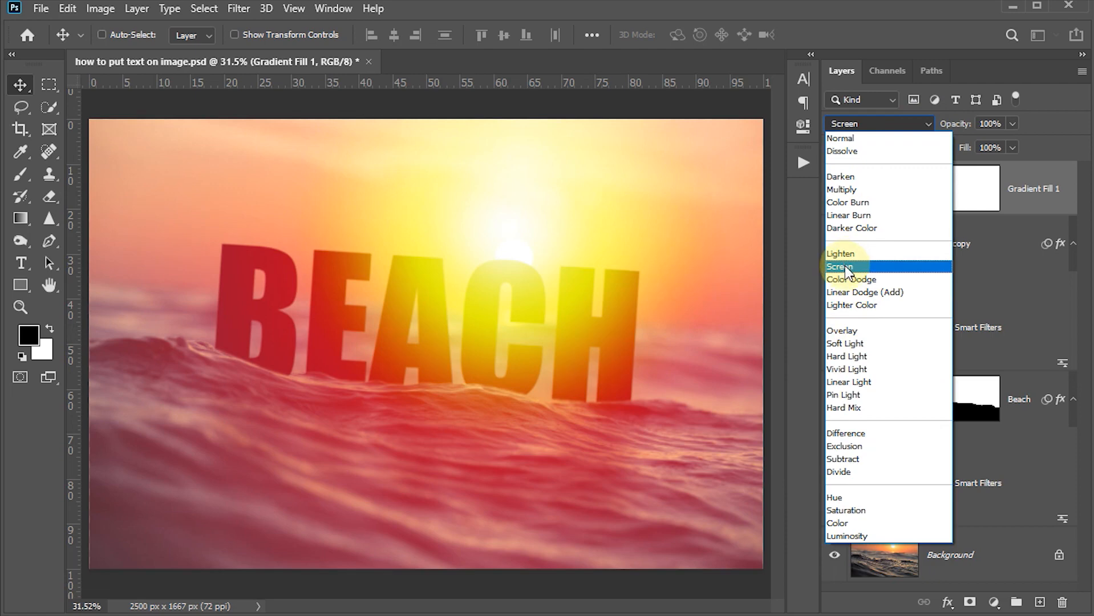
left_click(846, 267)
left_click(520, 212)
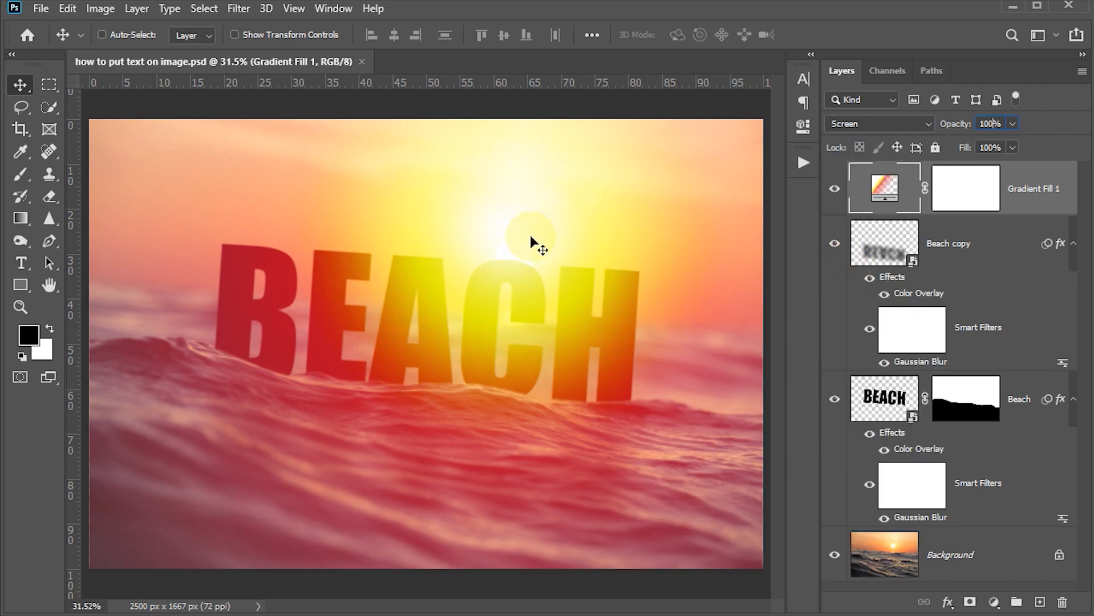
left_click_drag(1001, 125, 908, 131)
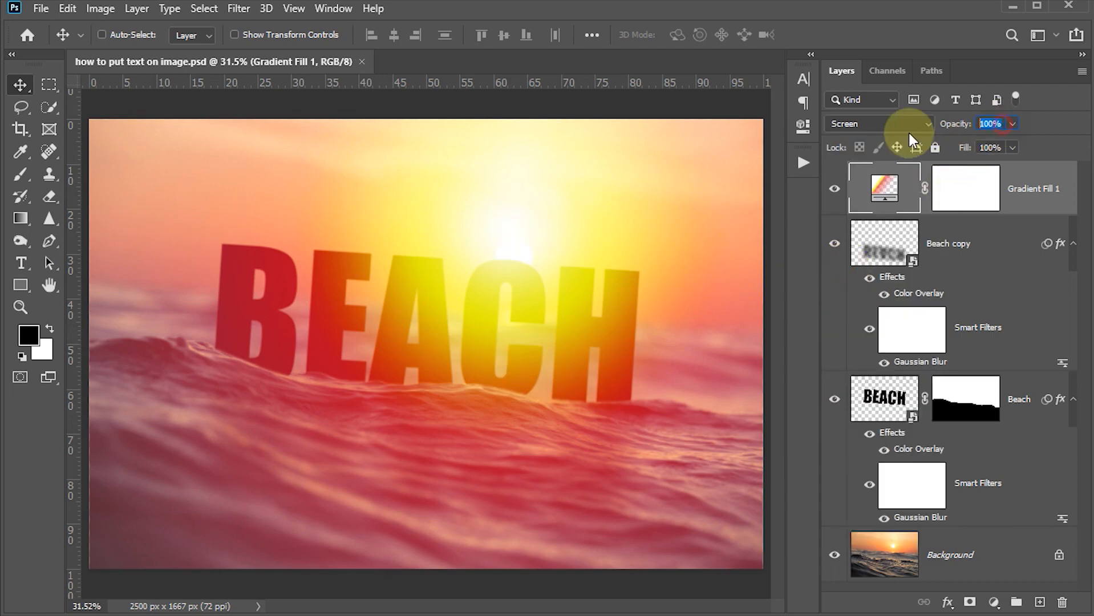
type("50")
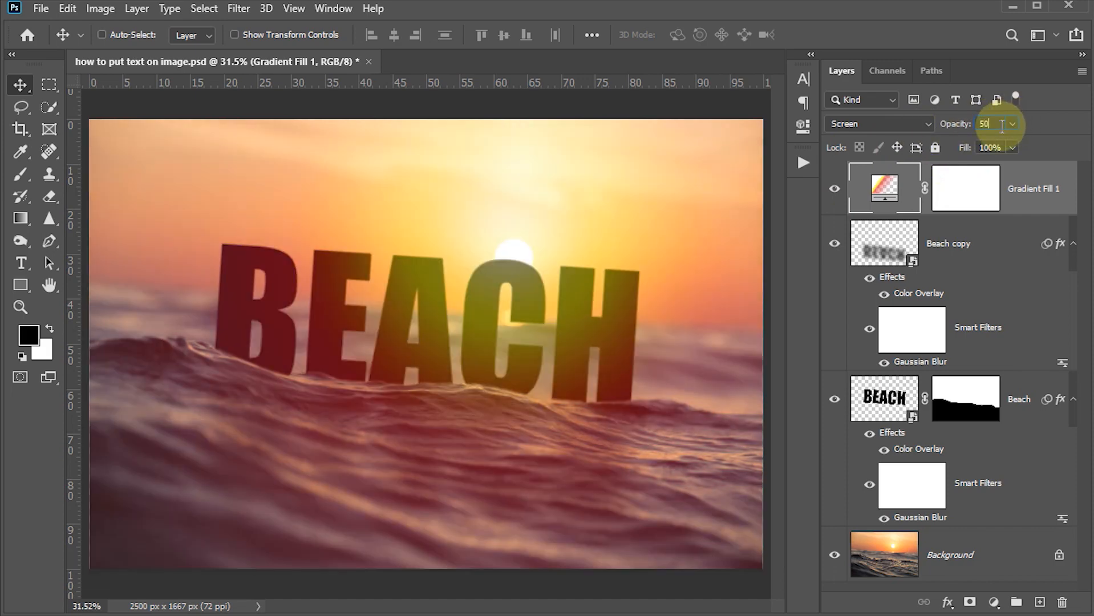
key("Return")
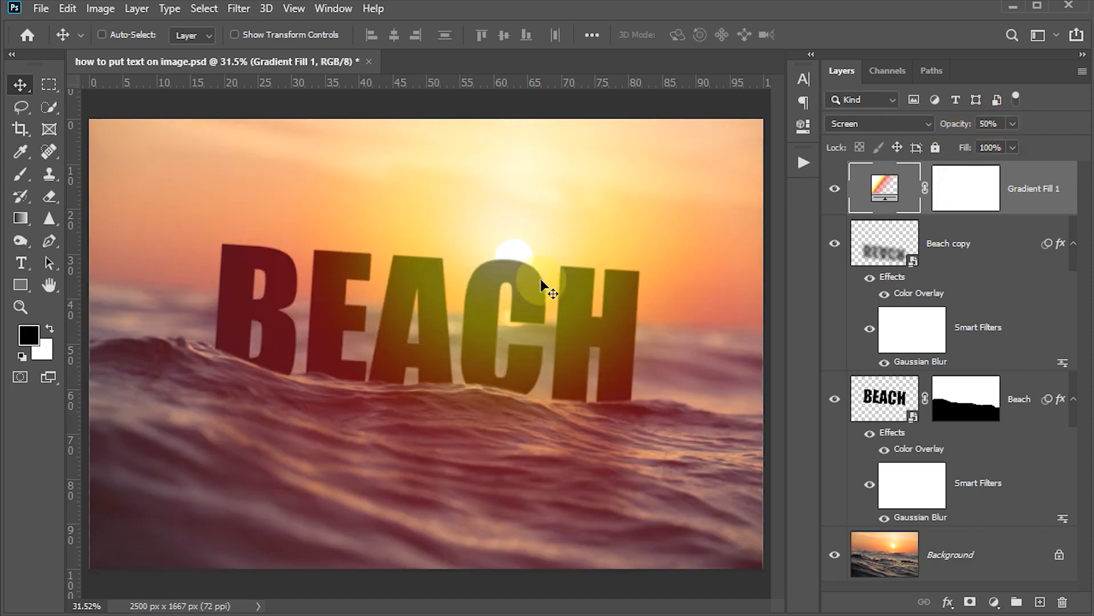
Step: Add a Levels adjustment layer above the gradient fill with the midtone value set to 0.60
left_click(992, 602)
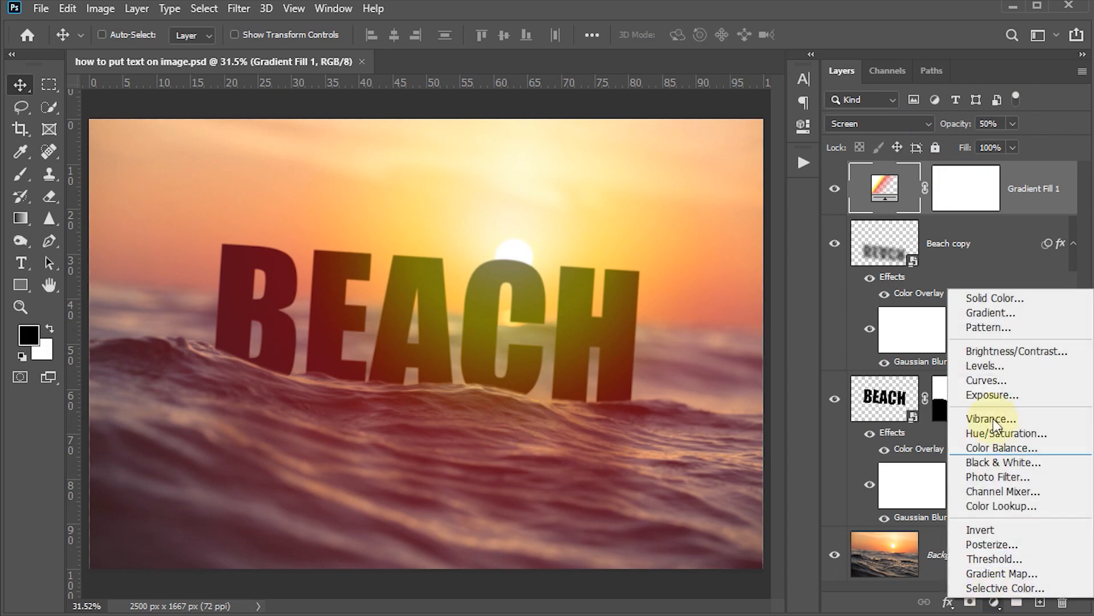
left_click(985, 366)
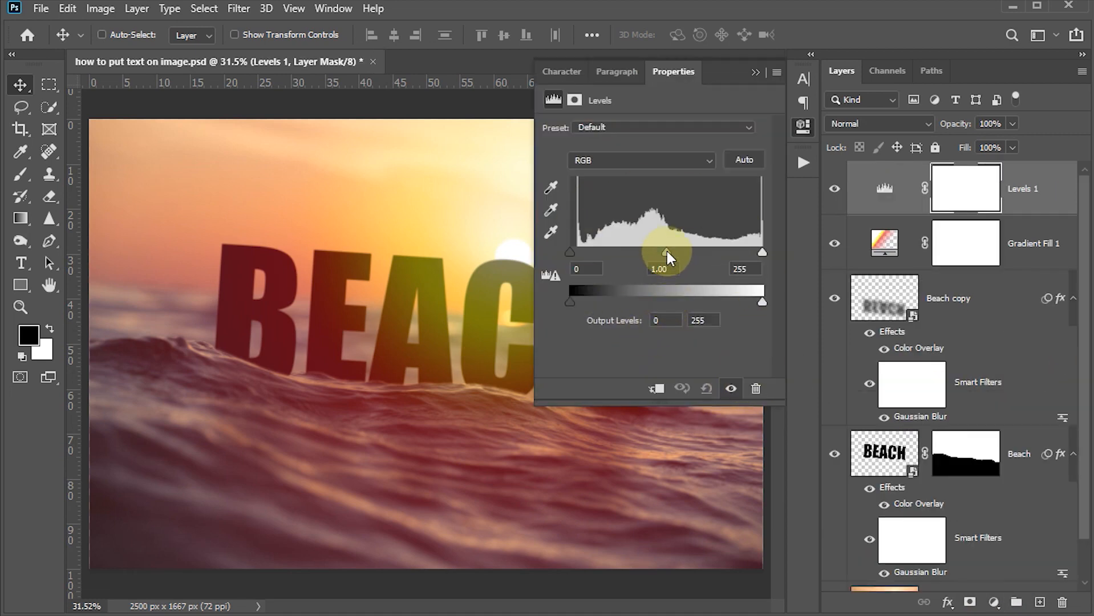
mouse_move(667, 255)
left_mouse_down()
mouse_move(684, 254)
mouse_move(660, 269)
left_mouse_up()
type("60")
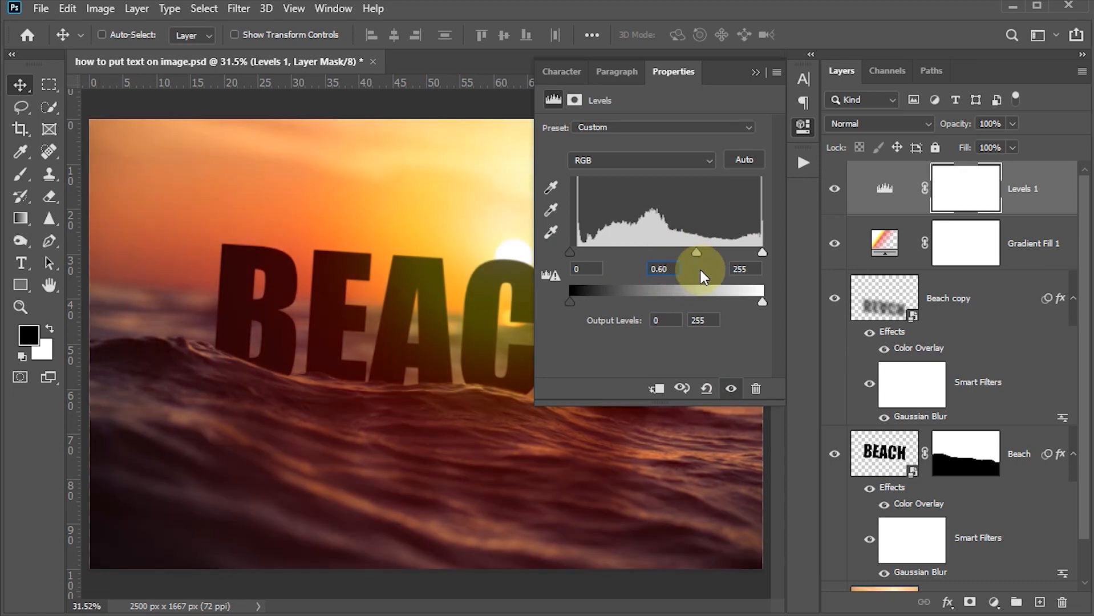
left_click(754, 67)
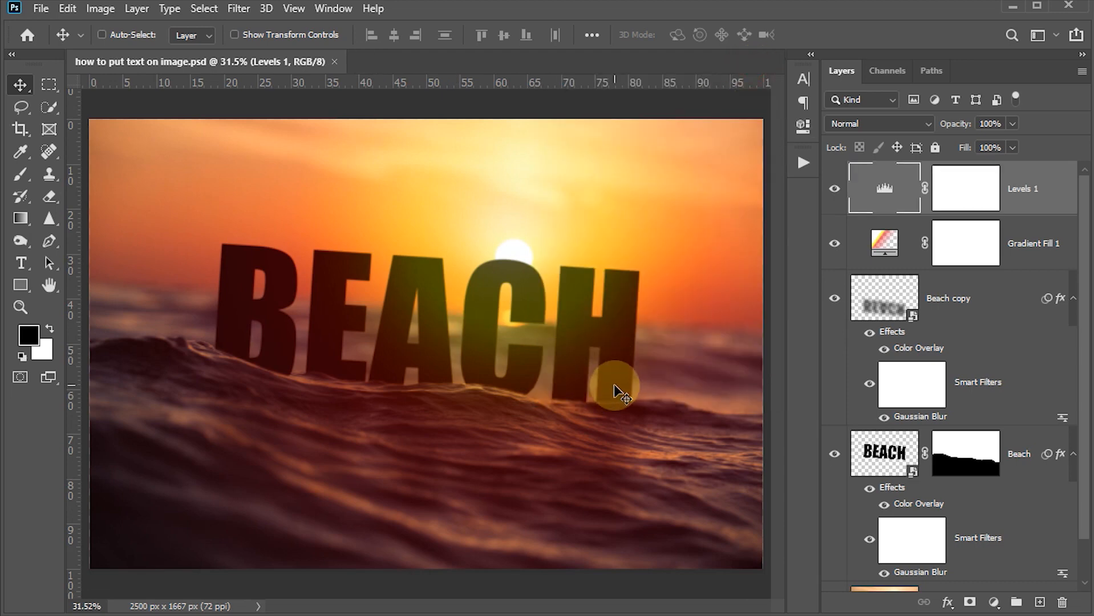
Step: Reopen the Levels adjustment's settings and darken the midtones further to 0.50
double_click(884, 188)
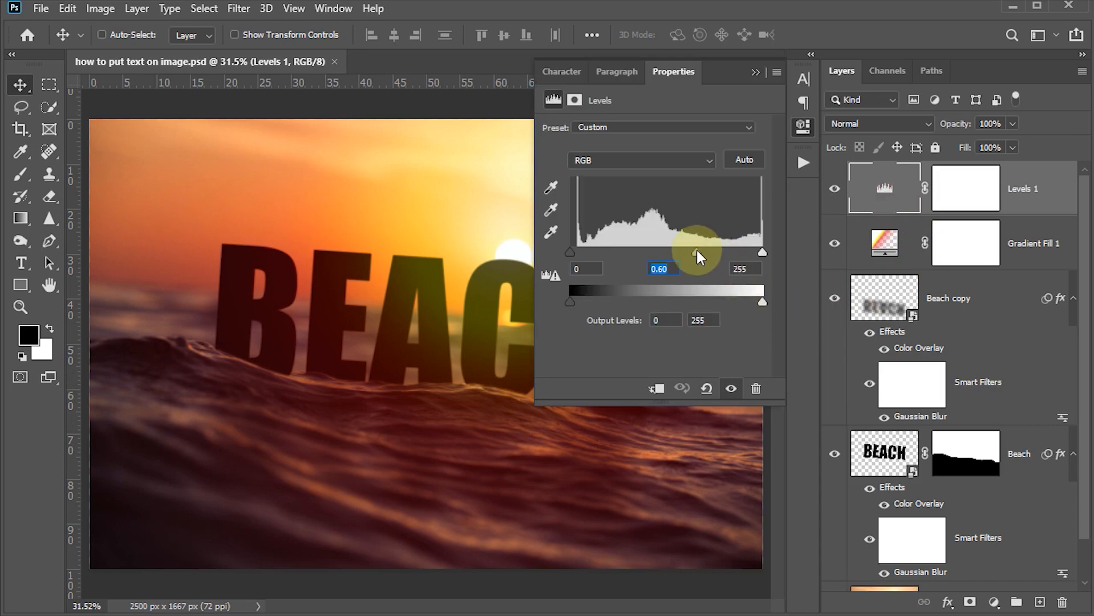
left_click_drag(695, 249, 698, 249)
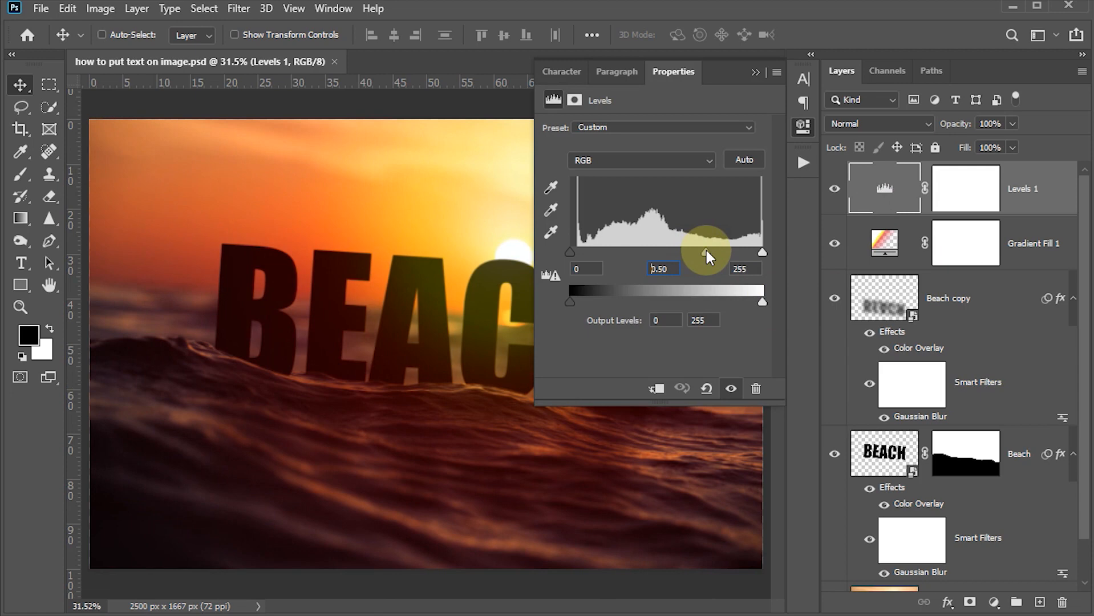
left_click(756, 71)
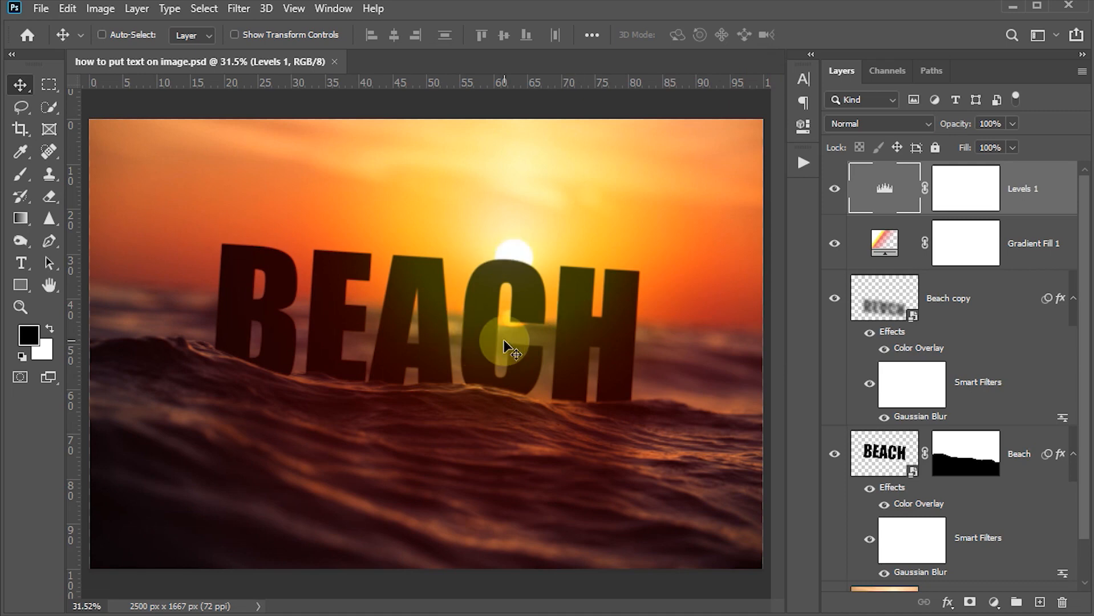
Step: Stamp all visible layers into a new top layer and apply a 105mm Prime lens flare at 125% brightness, centered over the sun
key("ctrl")
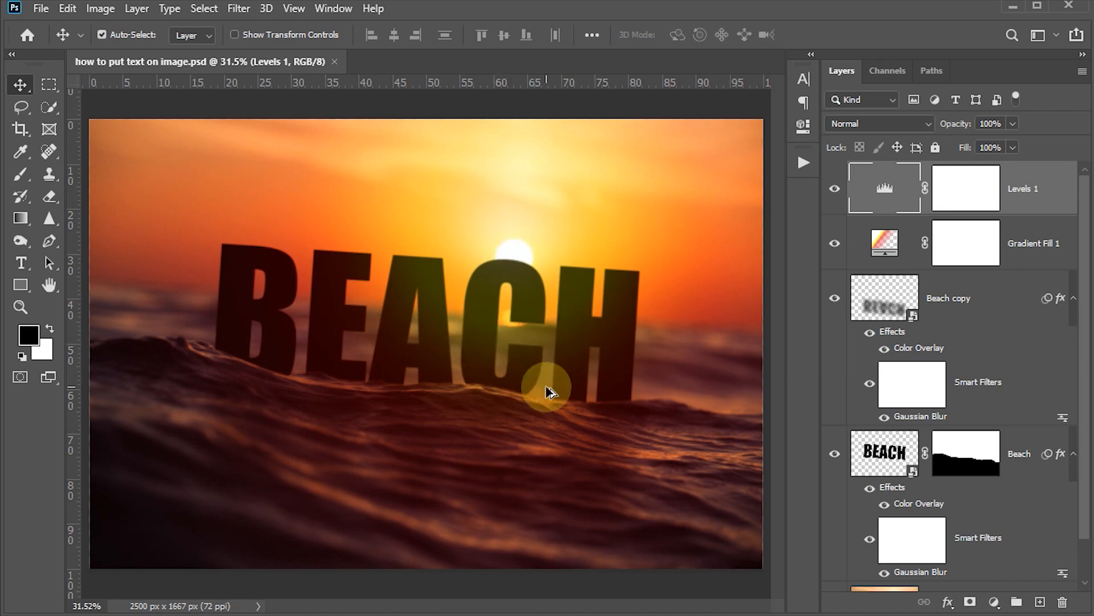
key("ctrl+shift+alt+e")
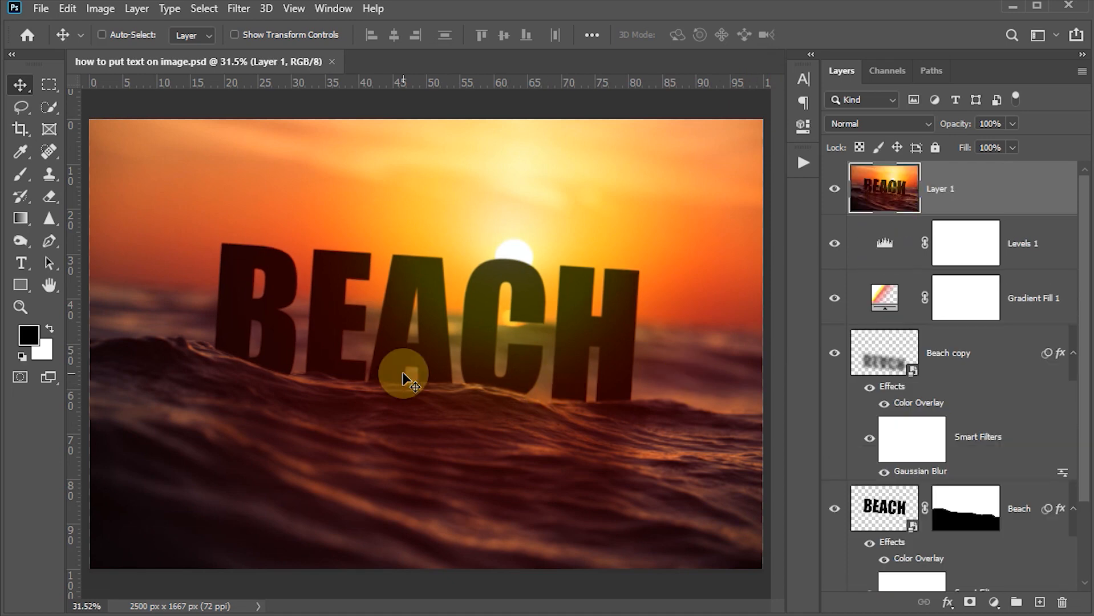
left_click(250, 11)
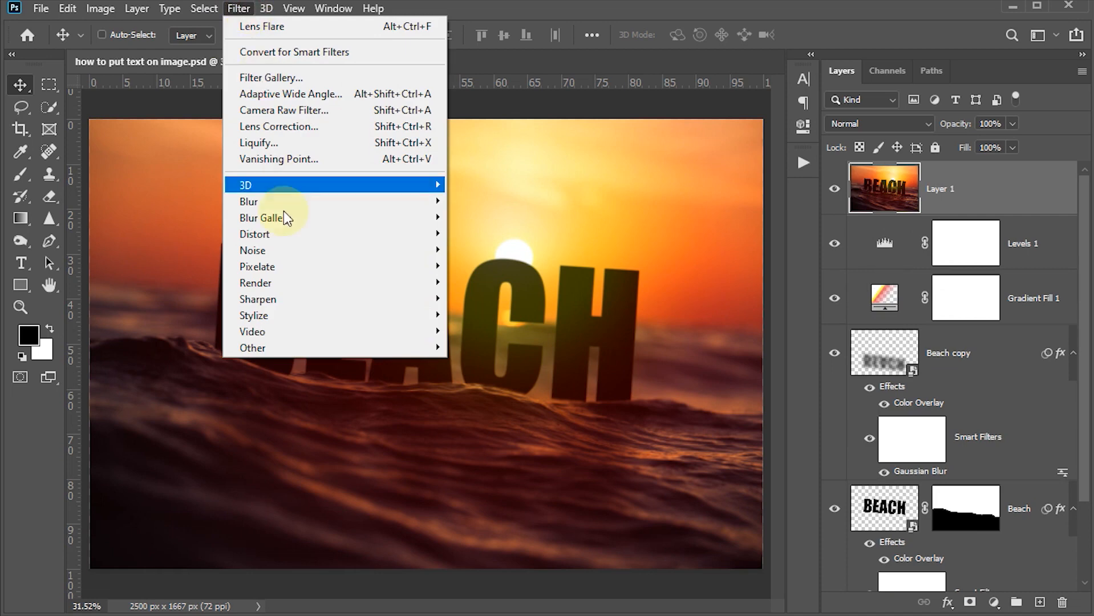
mouse_move(274, 282)
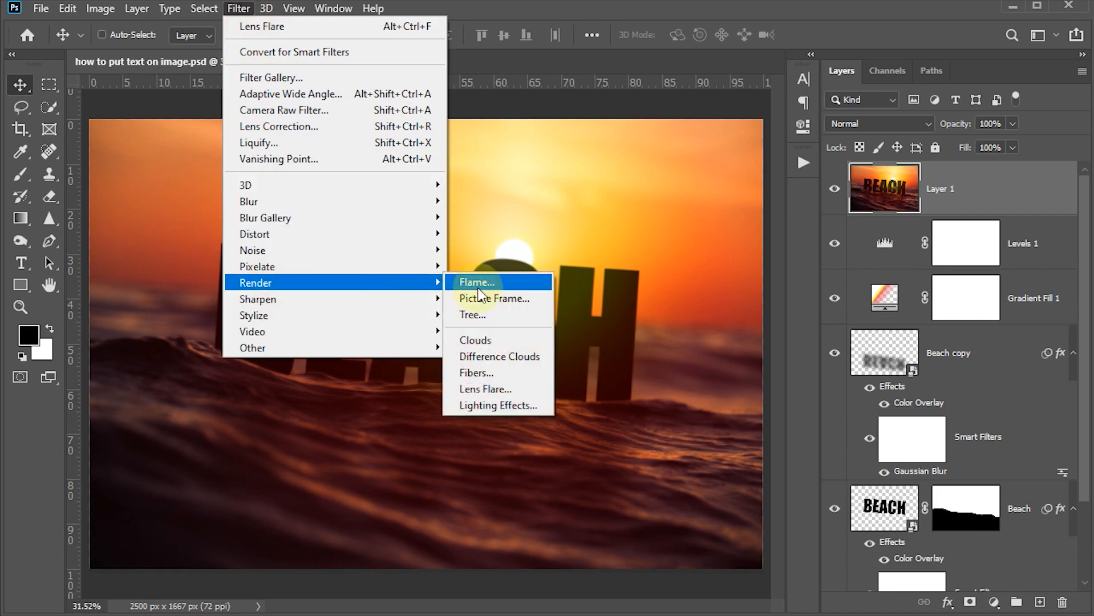
left_click(485, 389)
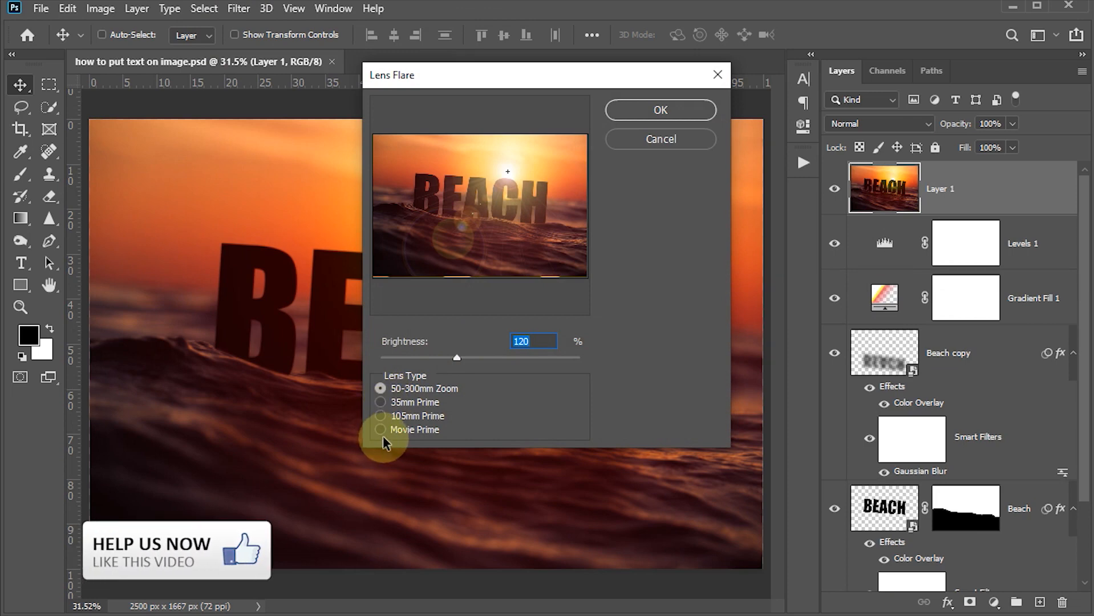
left_click(411, 417)
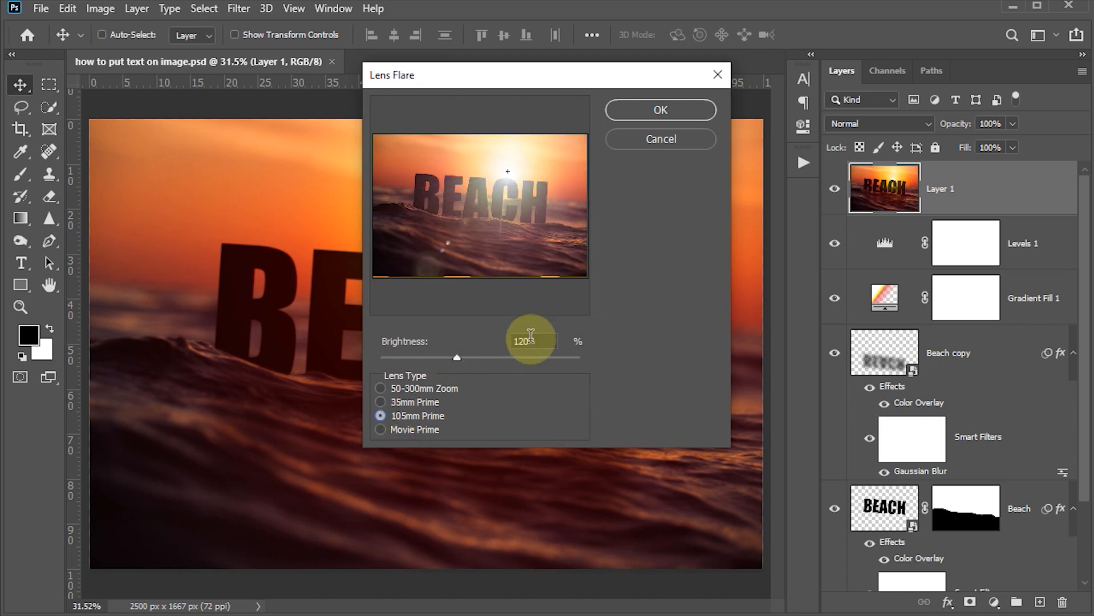
double_click(530, 337)
type("125")
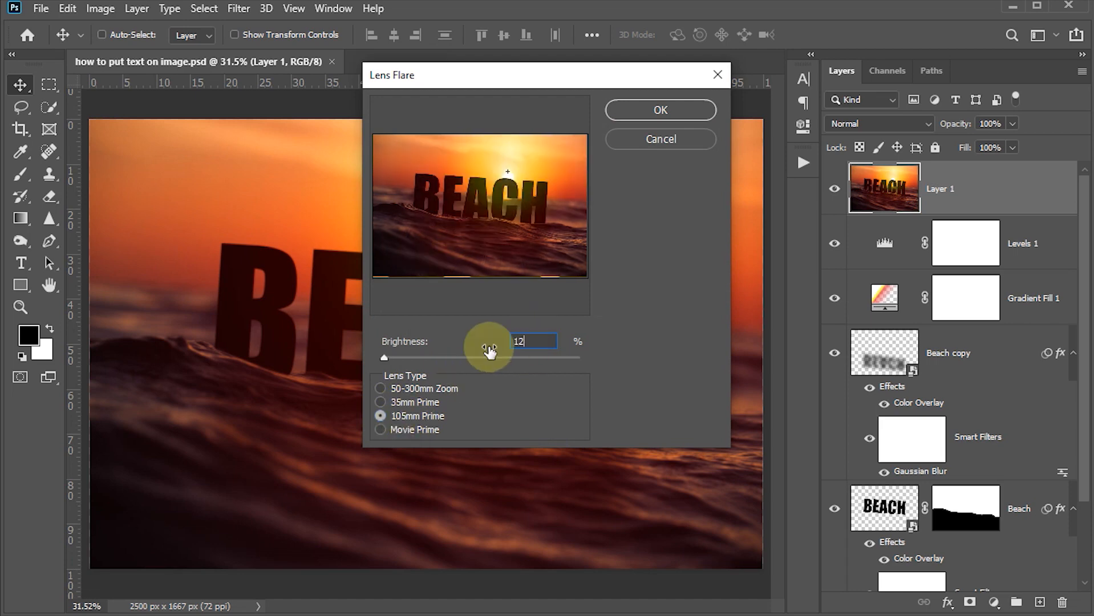
left_click(512, 171)
left_click_drag(509, 170, 506, 171)
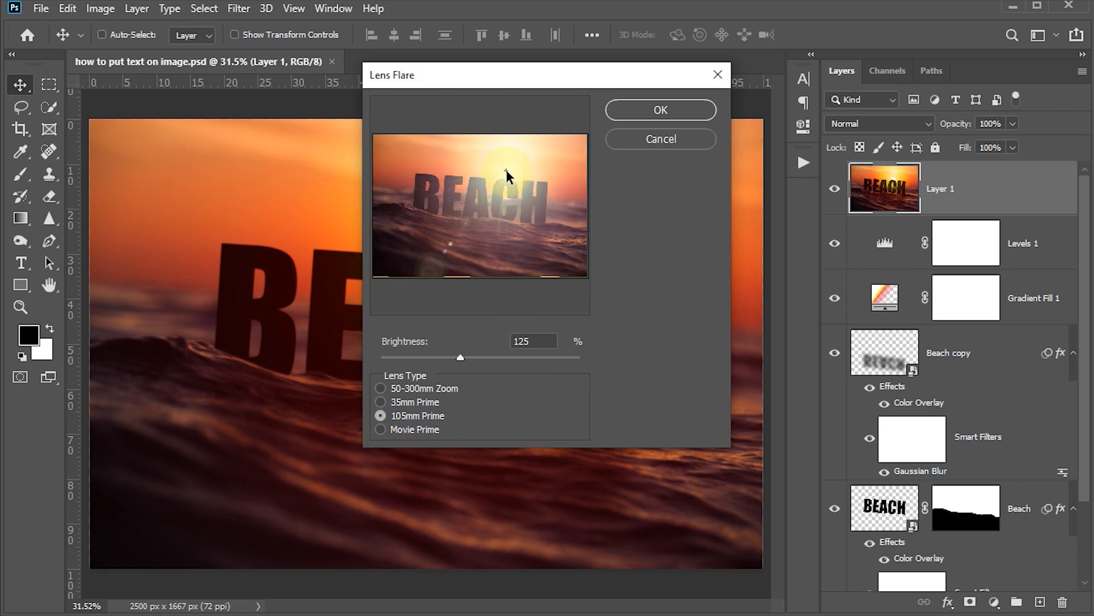
left_click(506, 169)
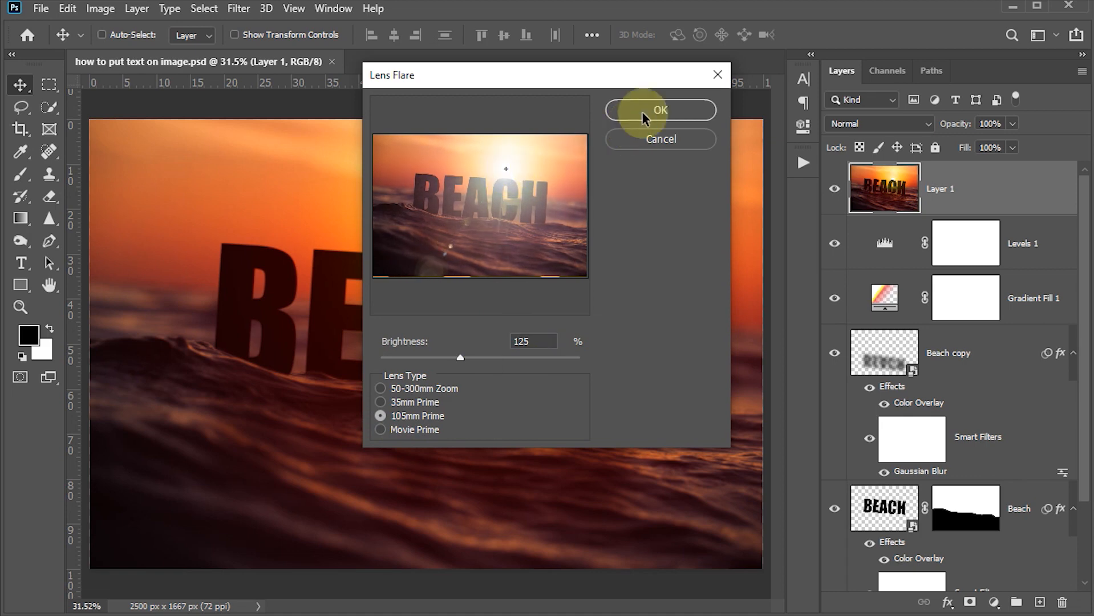
left_click(659, 107)
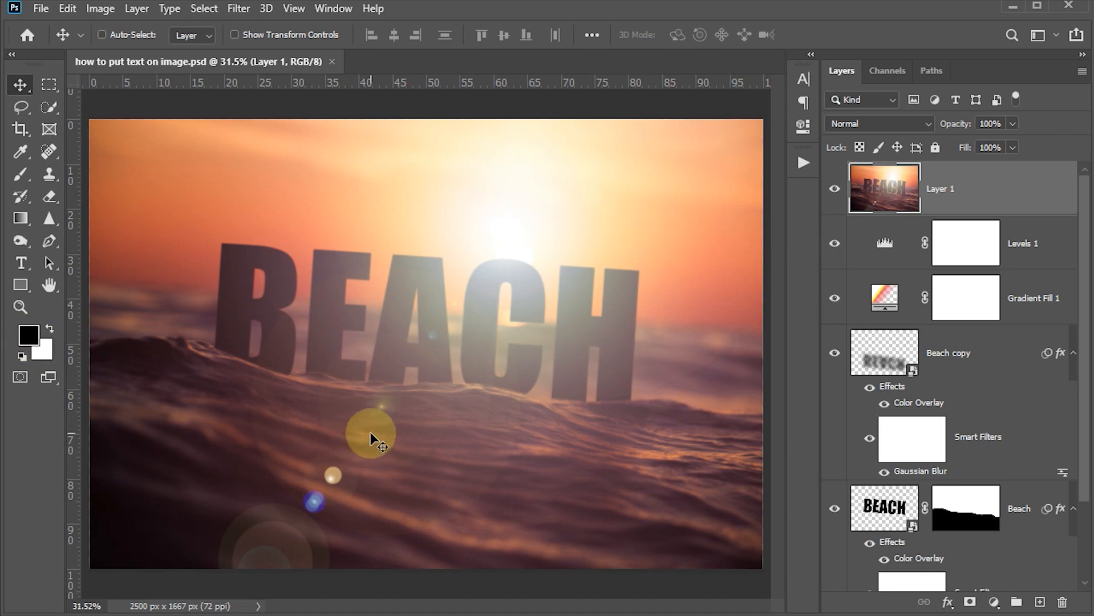
Step: Fill the stamped layer with black and reapply the last Lens Flare filter to it
key("alt+BackSpace")
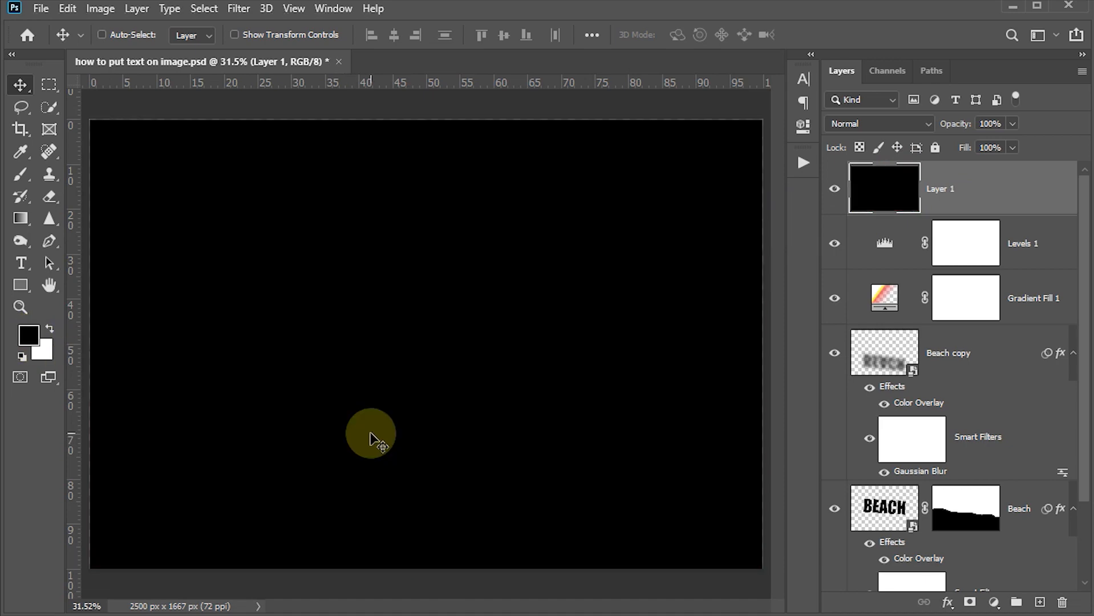
left_click(240, 9)
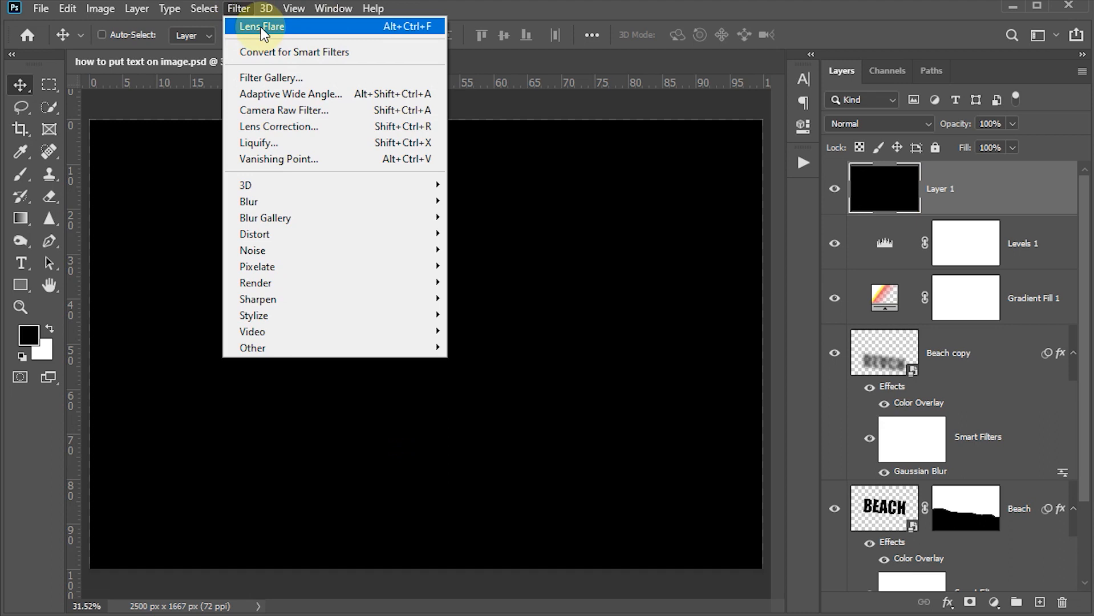
left_click(281, 27)
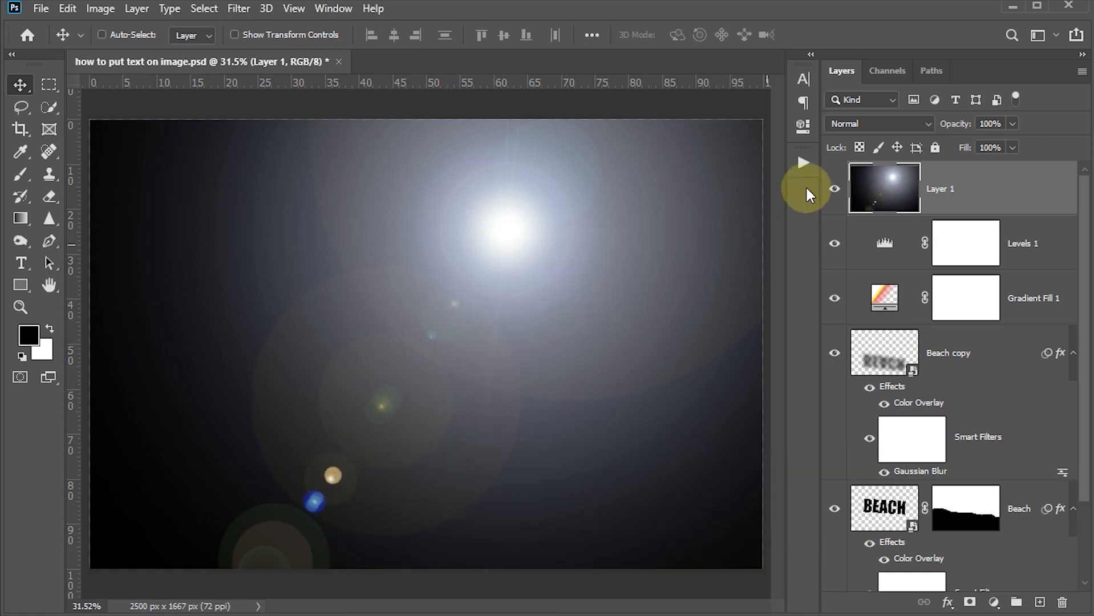
Step: Set the lens flare layer's blend mode to Screen, try moving the flare onto the letter H and undo the move
left_click(859, 123)
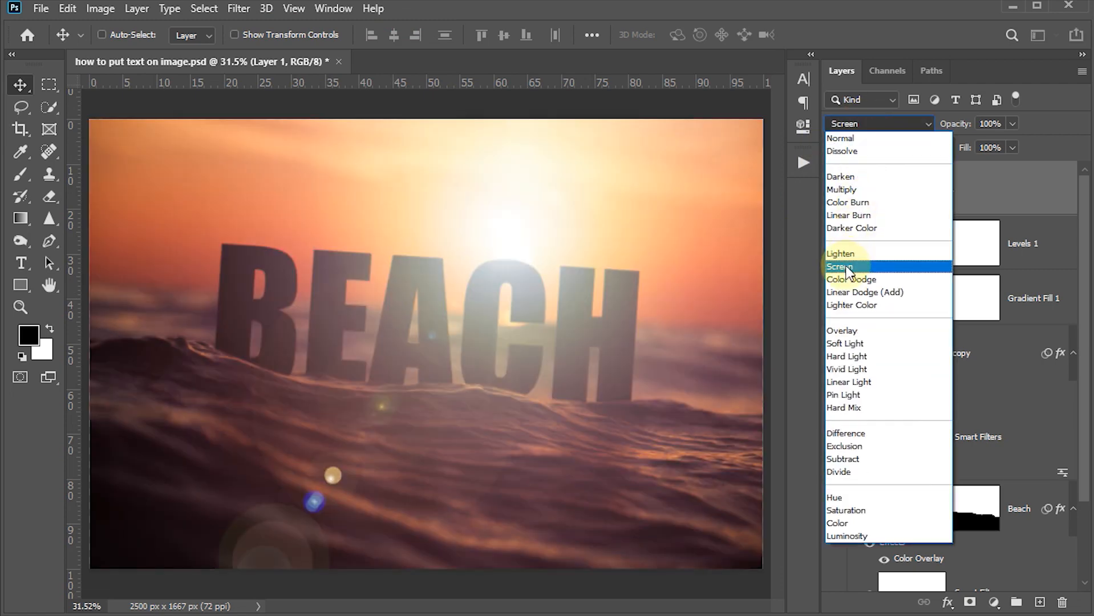
left_click(846, 268)
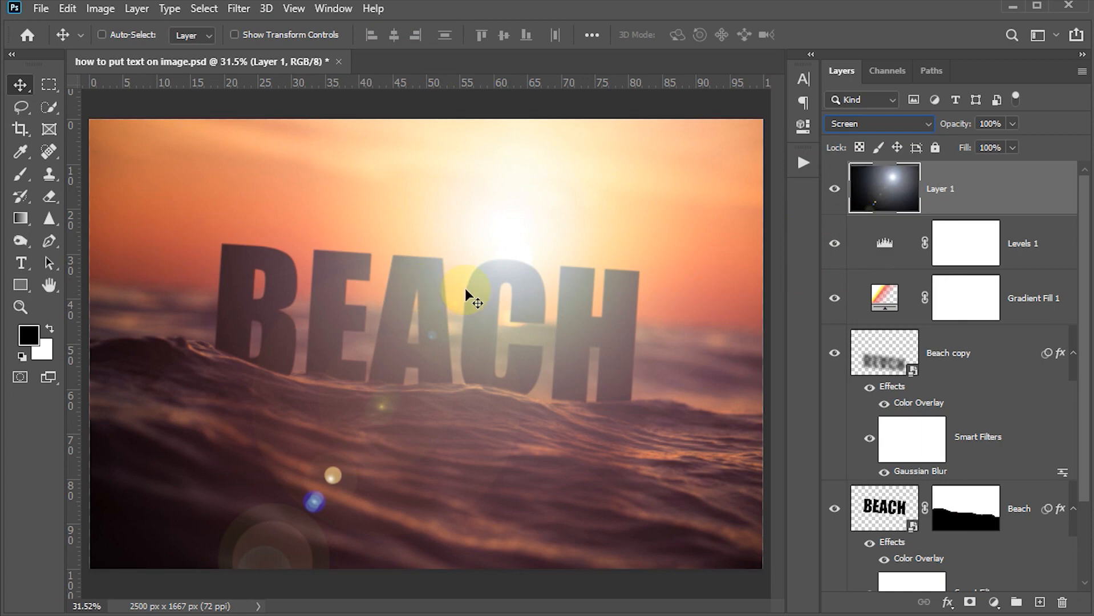
left_click_drag(552, 234, 630, 299)
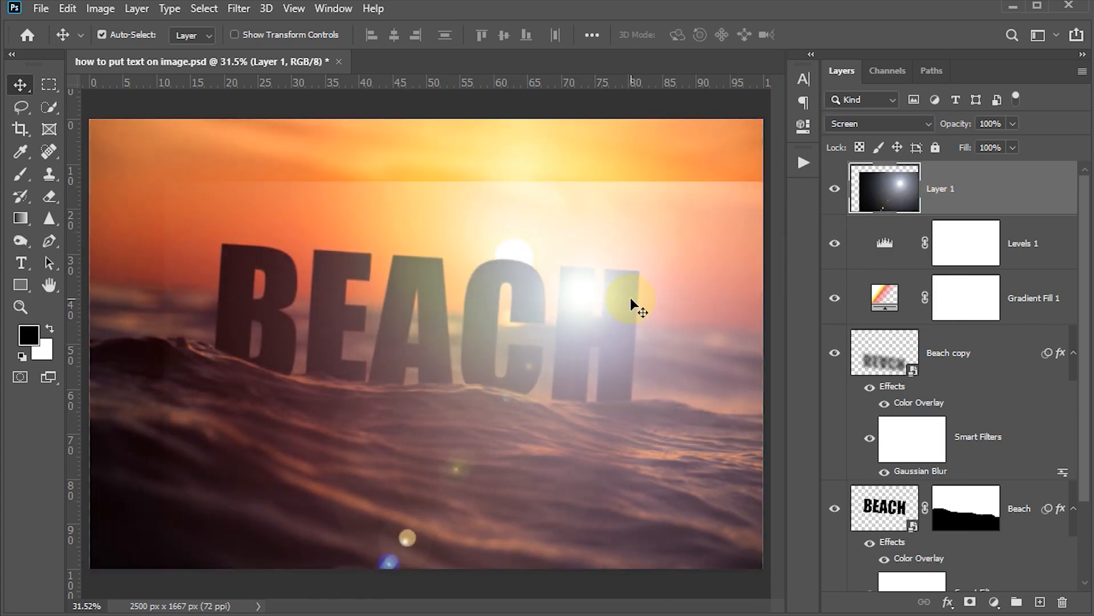
key("ctrl+z")
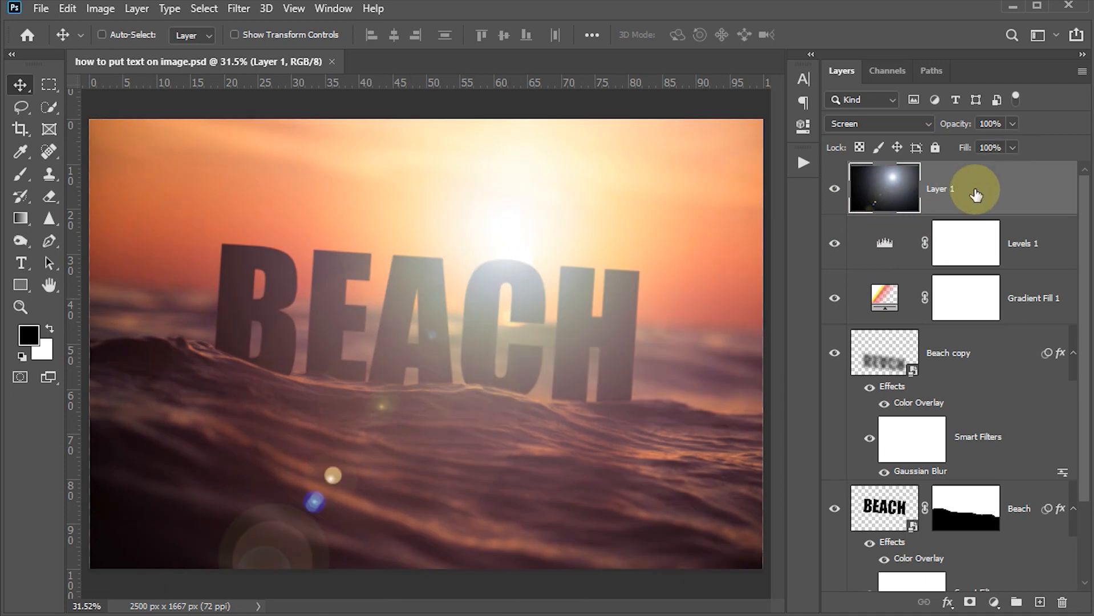
Step: Convert the lens flare layer into a smart object
right_click(1009, 189)
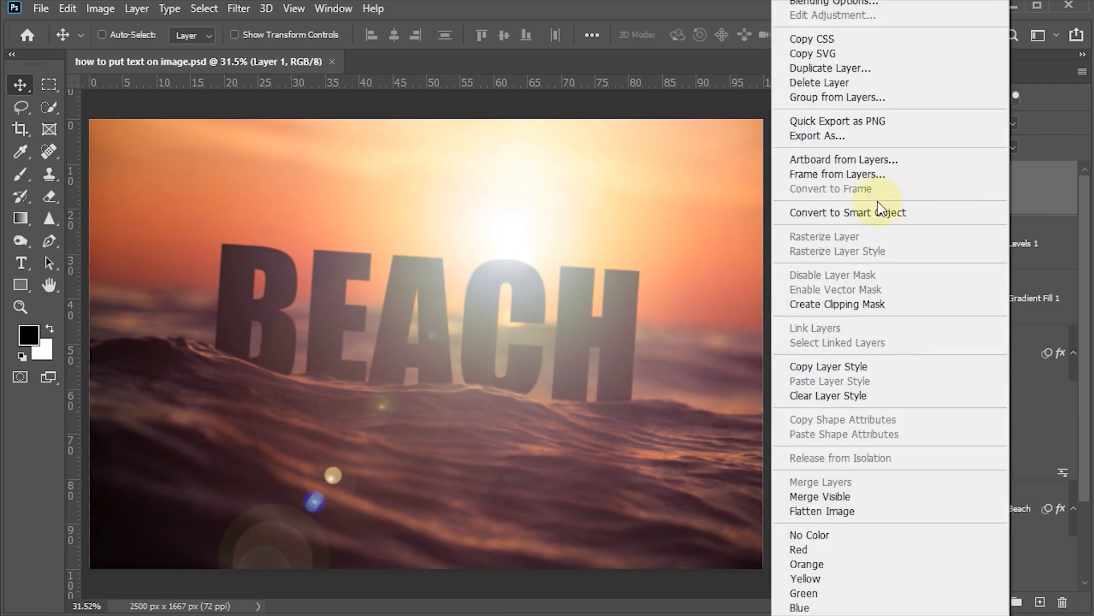
left_click(851, 212)
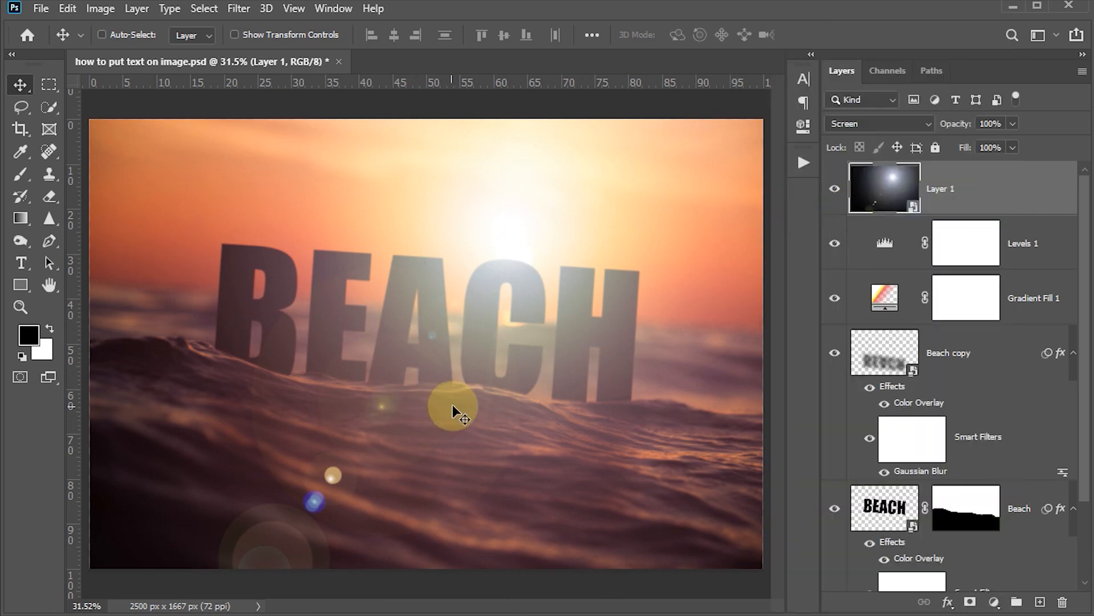
Step: Apply a Gaussian Blur with an 18-pixel radius to the lens flare smart object
left_click(245, 9)
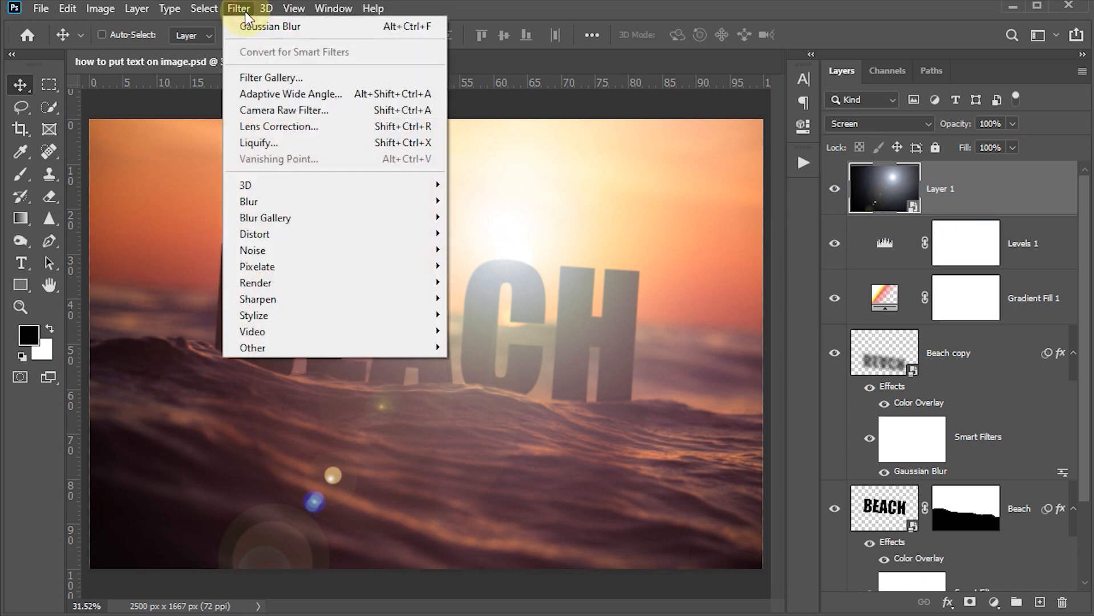
mouse_move(353, 204)
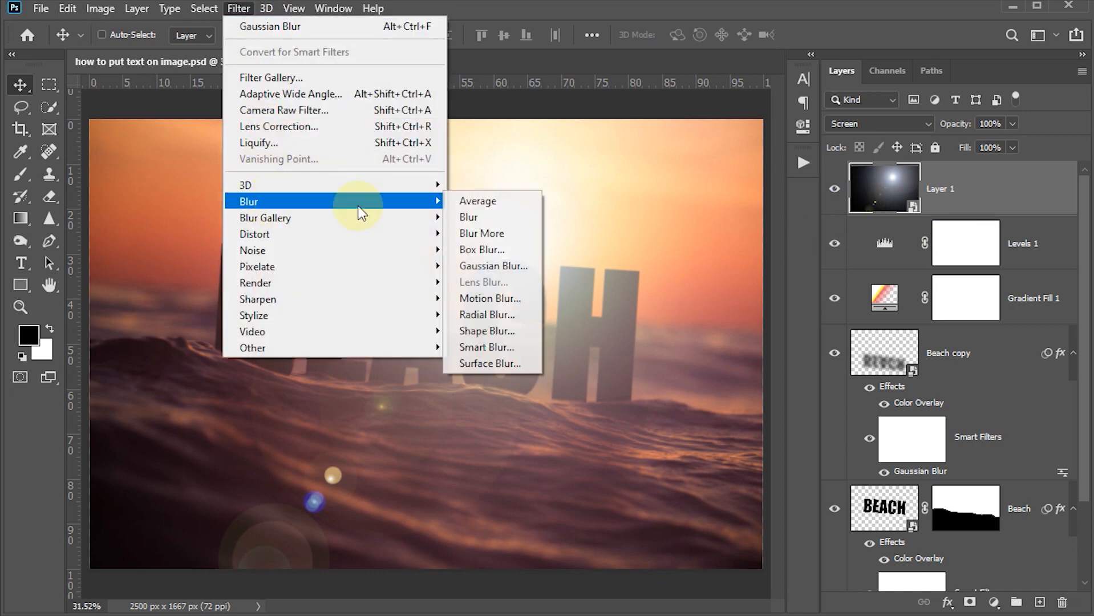
left_click(529, 274)
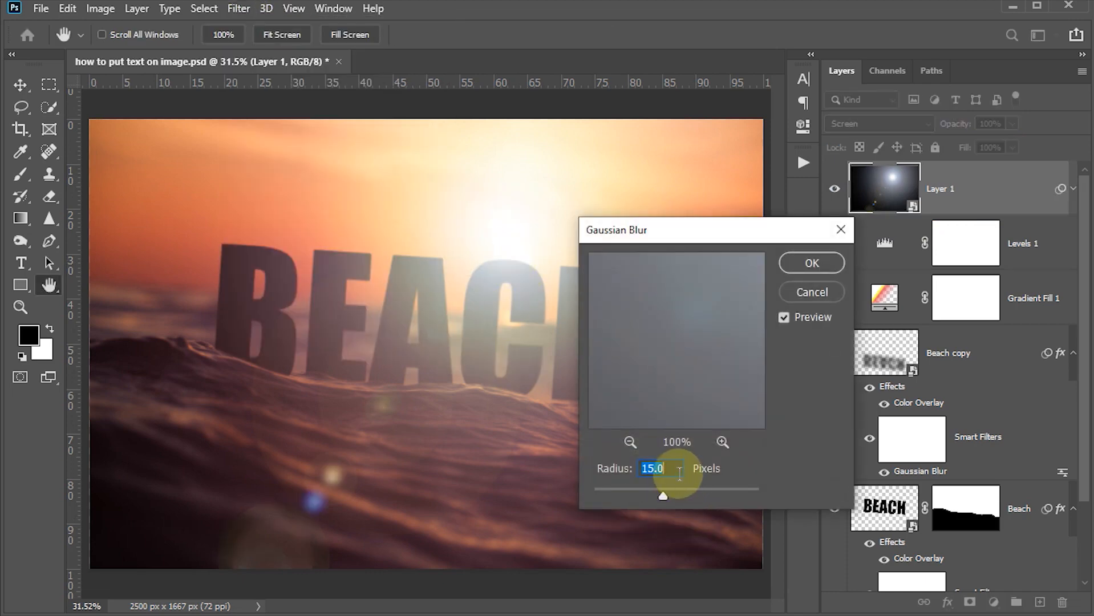
type("18")
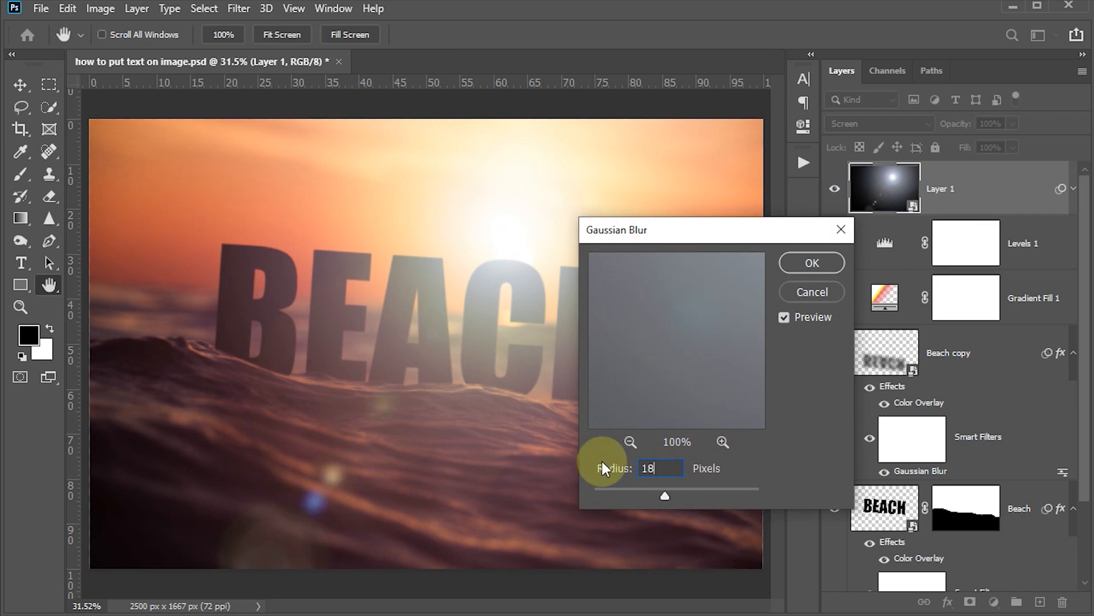
left_click(810, 263)
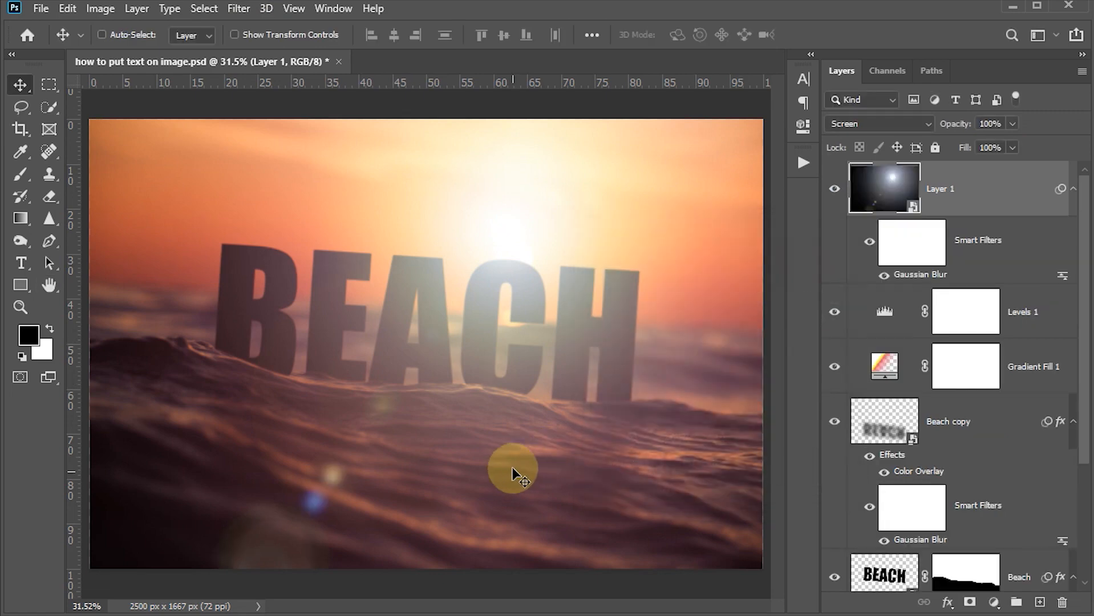
Step: Lower the lens flare layer's opacity to 60%
left_click(990, 124)
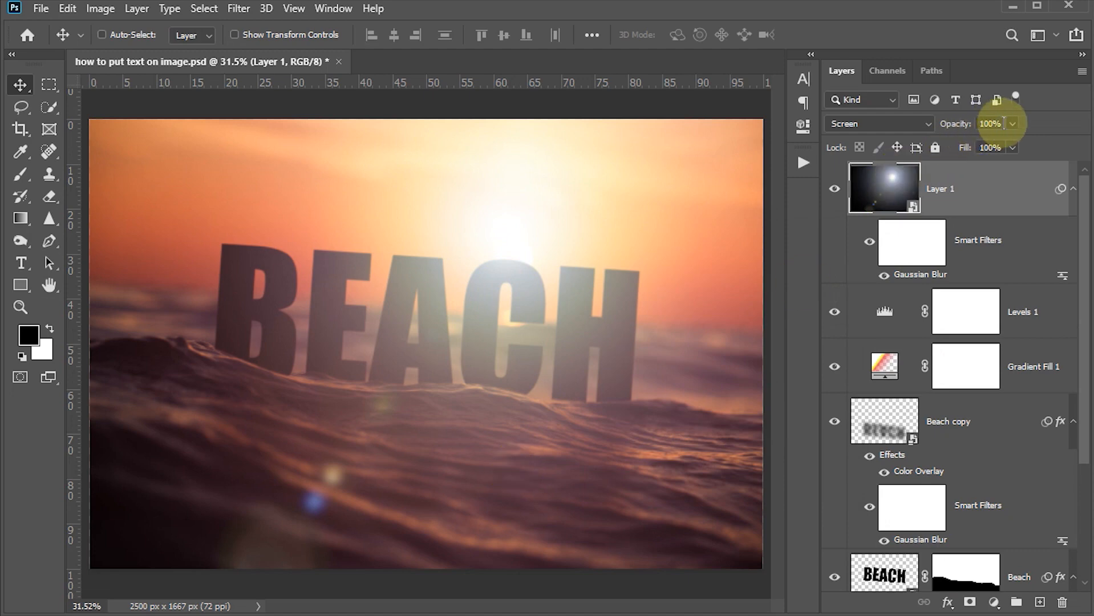
type("60")
left_click(910, 133)
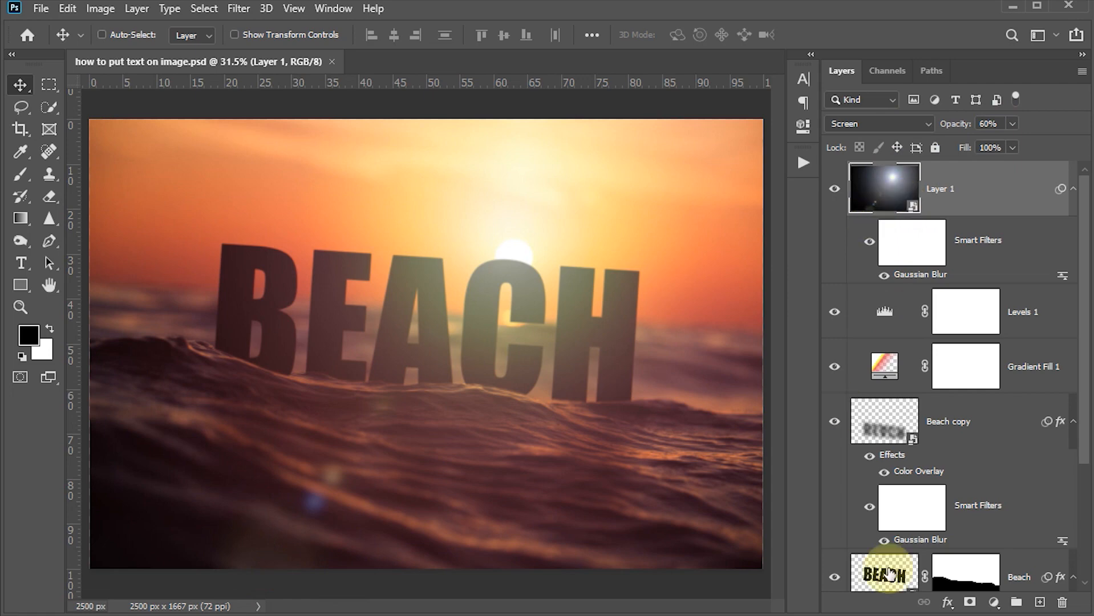
Step: Add a layer mask to the lens flare layer and set the Brush to 20% opacity and 100% flow
left_click(969, 603)
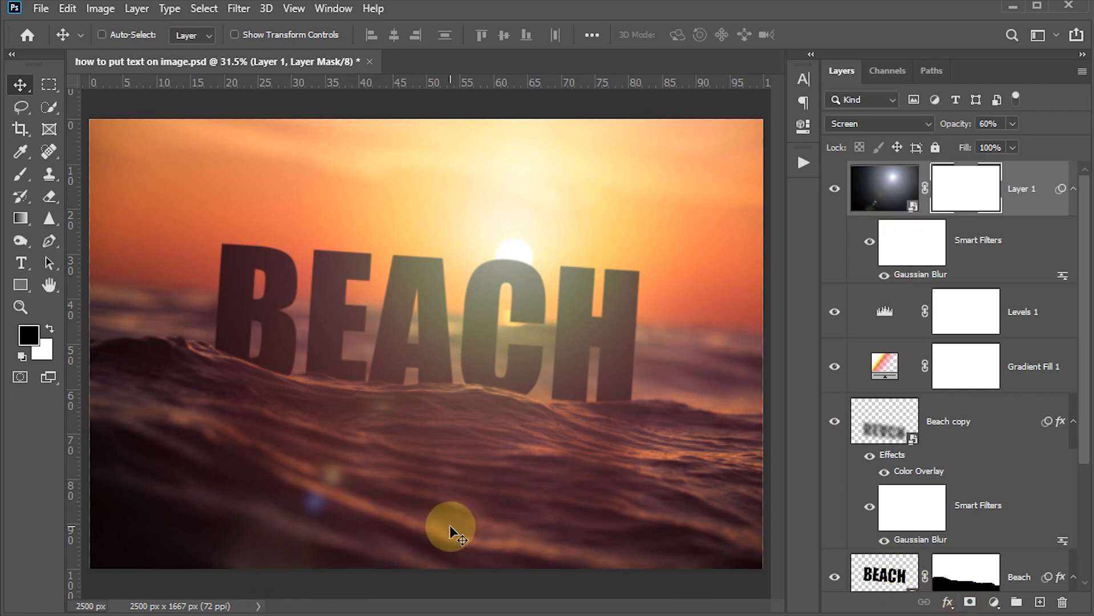
key("b")
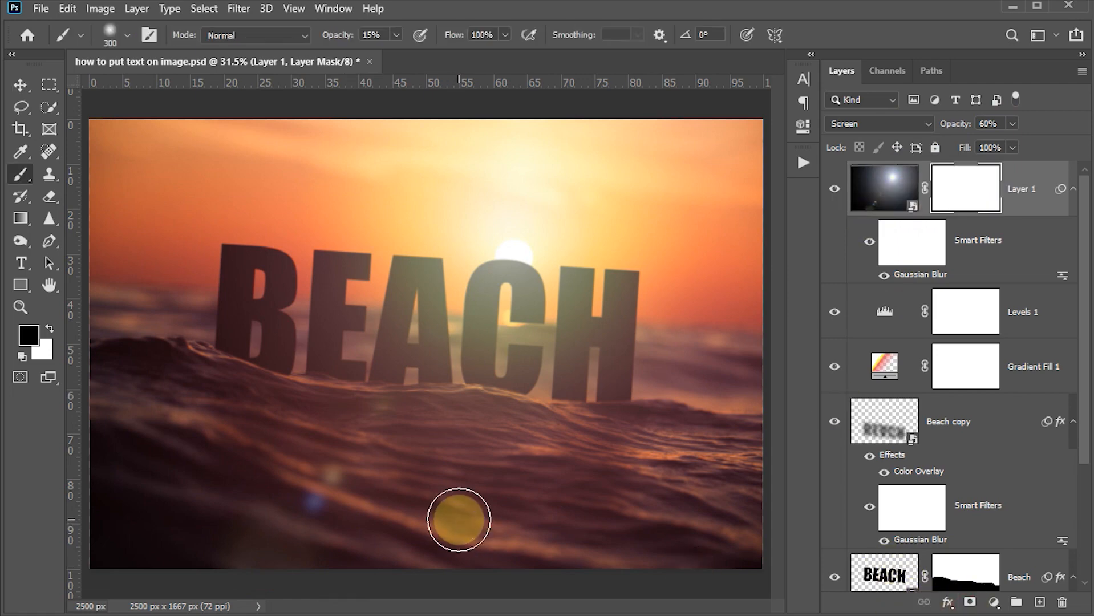
left_click(385, 34)
type("20")
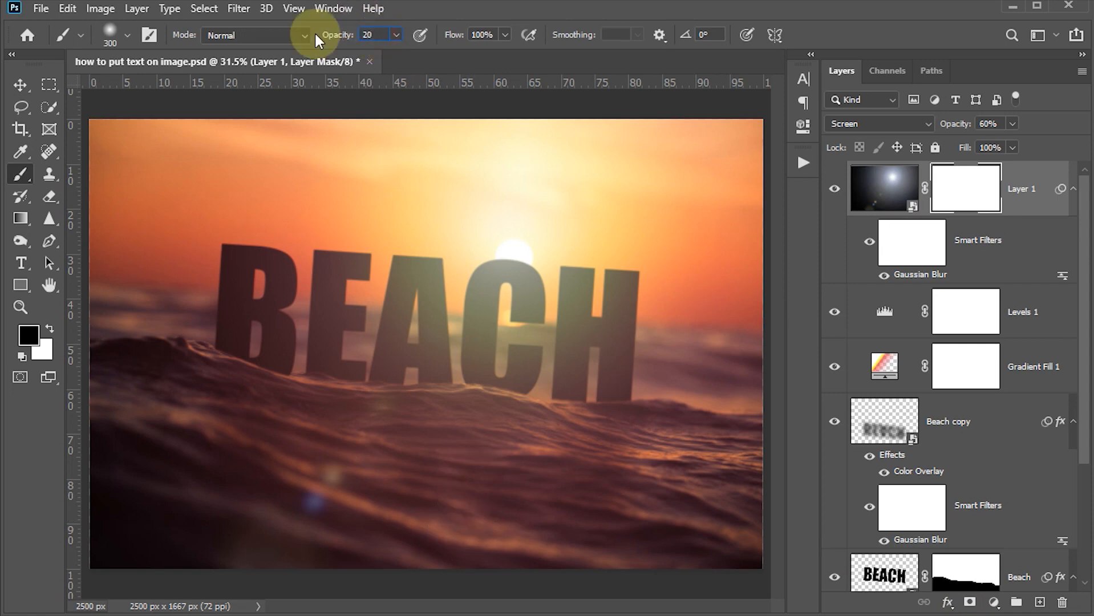
left_click(484, 35)
type("1")
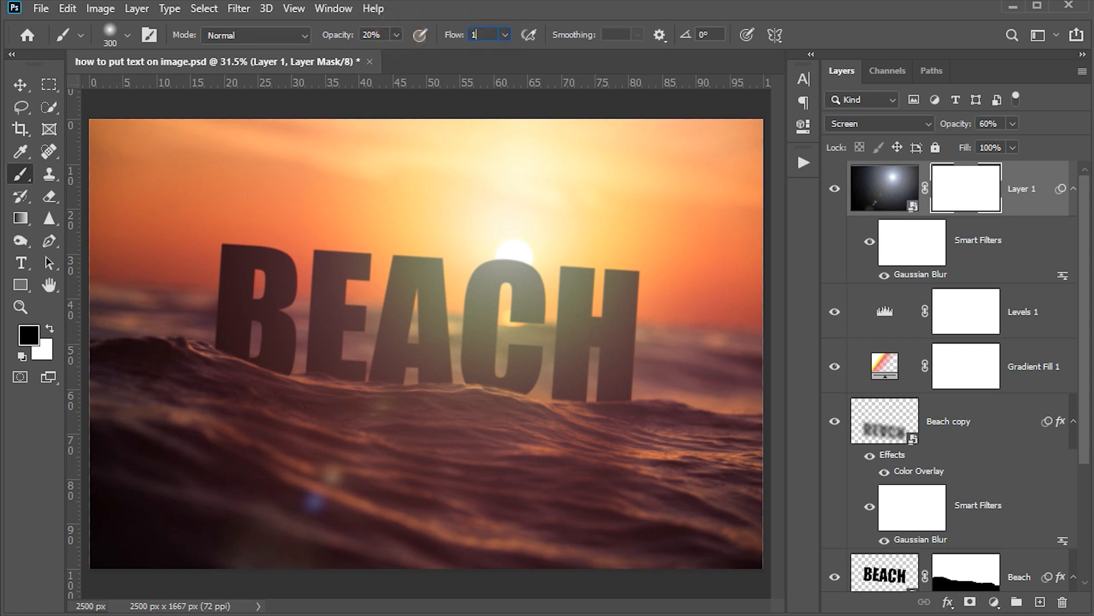
type("00")
key("Return")
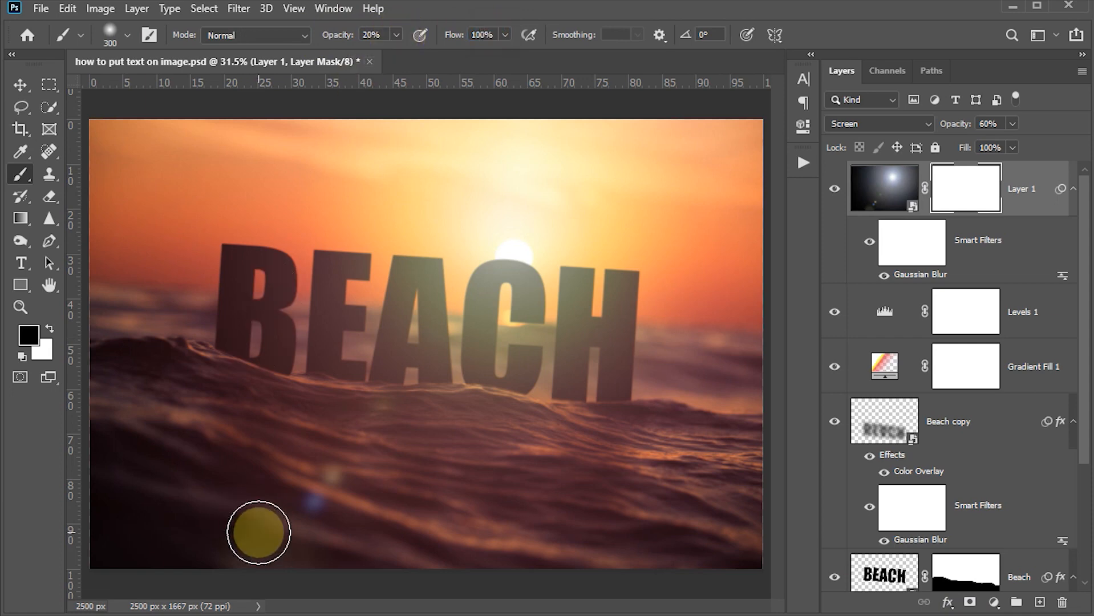
Step: Paint black on the flare layer's mask along the photo's lower edge to soften the flare over the water, and save the document
key("Tab")
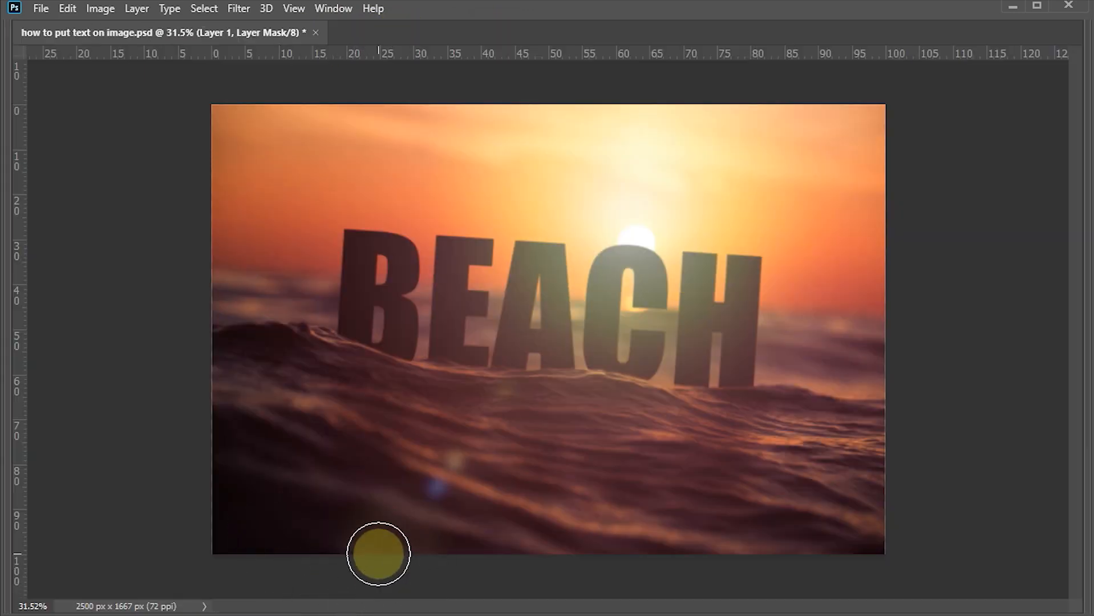
left_click_drag(375, 549, 344, 548)
mouse_move(416, 555)
left_mouse_down()
mouse_move(364, 549)
mouse_move(393, 554)
mouse_move(372, 542)
mouse_move(392, 547)
mouse_move(366, 559)
mouse_move(249, 560)
left_mouse_up()
mouse_move(414, 563)
left_mouse_down()
mouse_move(464, 561)
mouse_move(375, 560)
mouse_move(442, 564)
mouse_move(426, 515)
mouse_move(461, 542)
mouse_move(571, 558)
left_mouse_up()
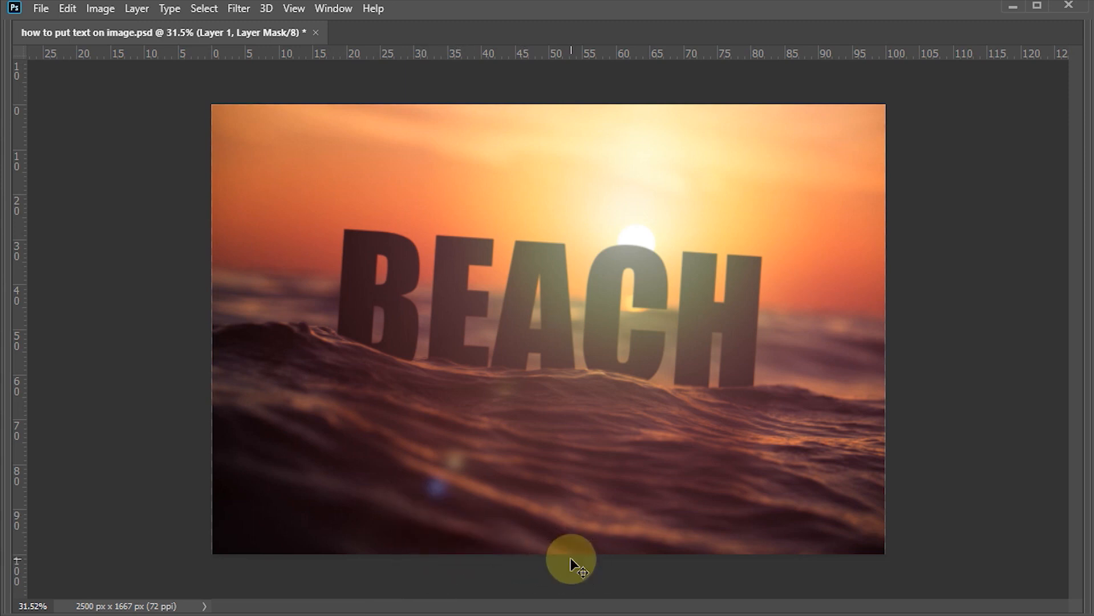
key("ctrl+0")
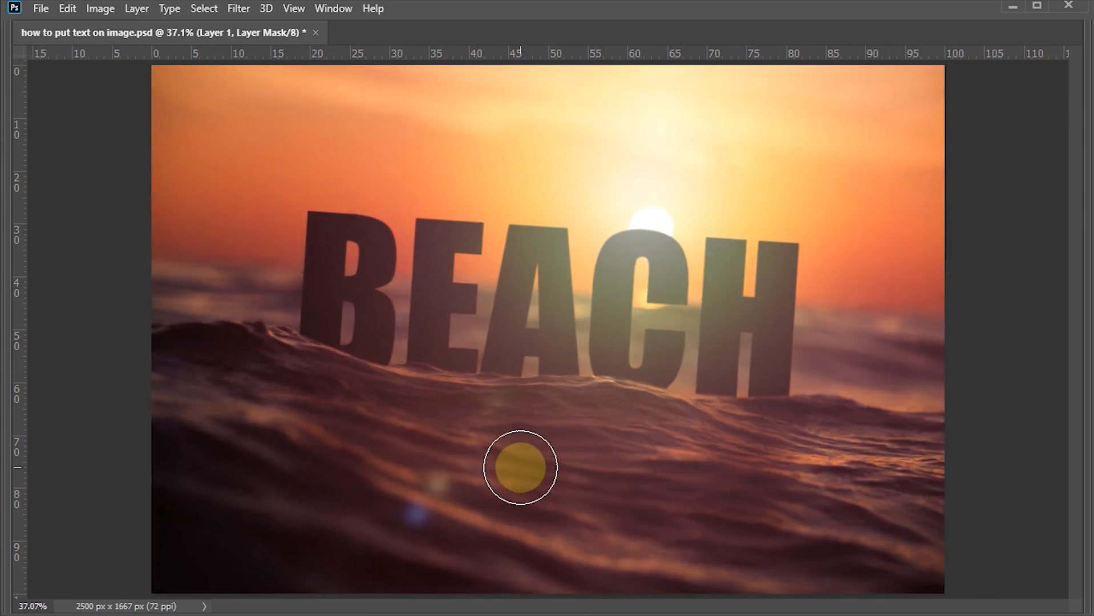
key("ctrl+s")
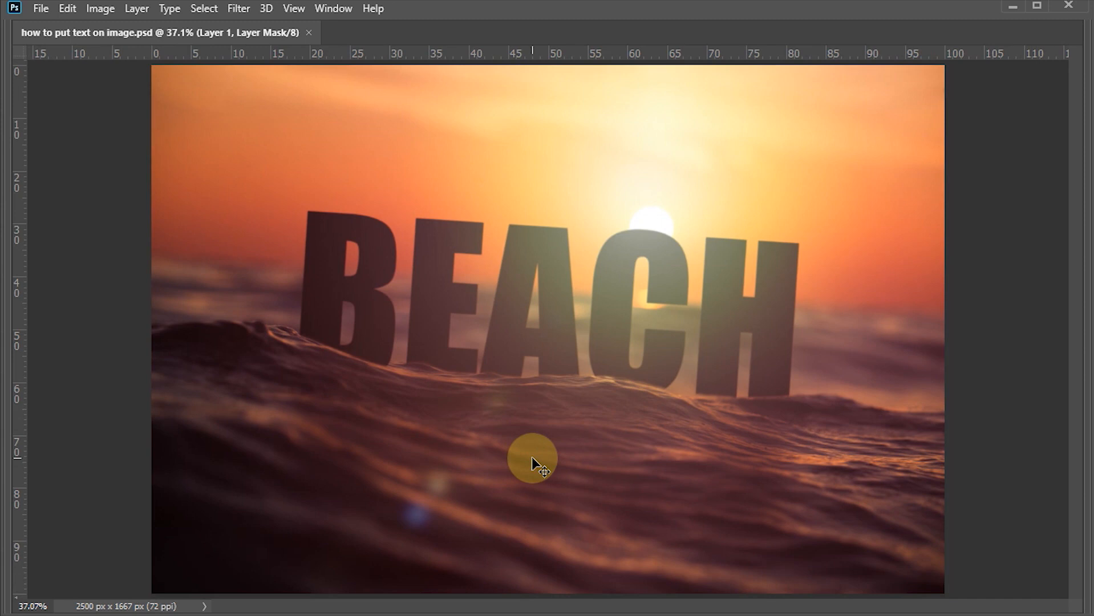